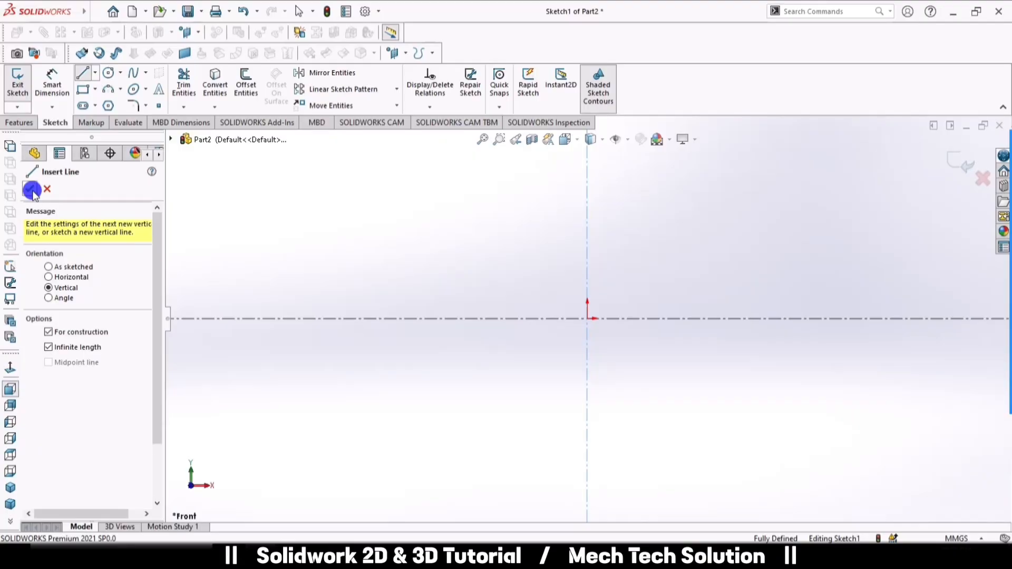
Step: Finish the infinite vertical construction line and sketch a horizontal line about 220 mm long from the origin along the horizontal centerline
left_click(33, 191)
left_click(83, 73)
middle_click_drag(593, 323, 394, 327, "ctrl")
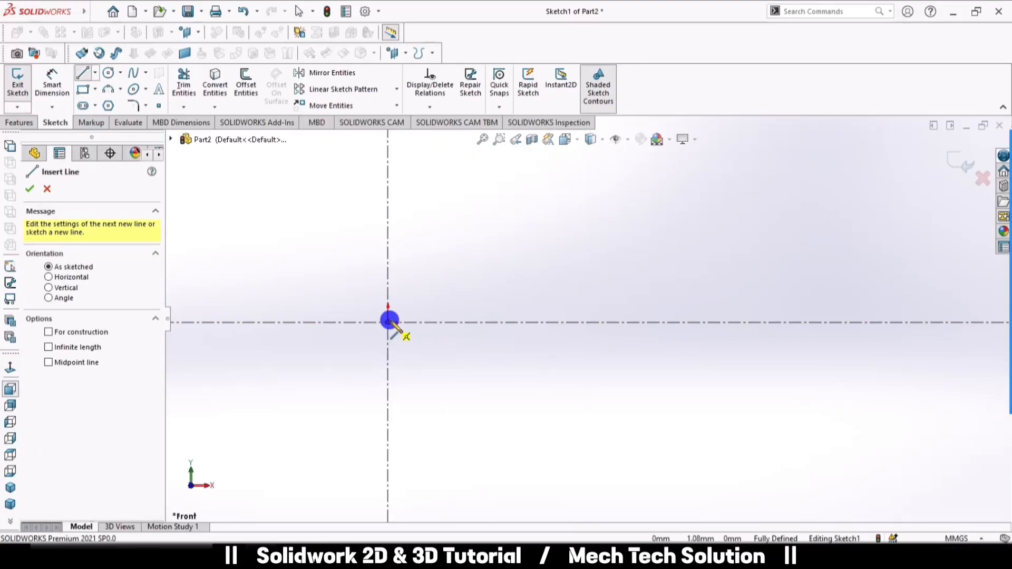
left_click(389, 321)
left_click(773, 322)
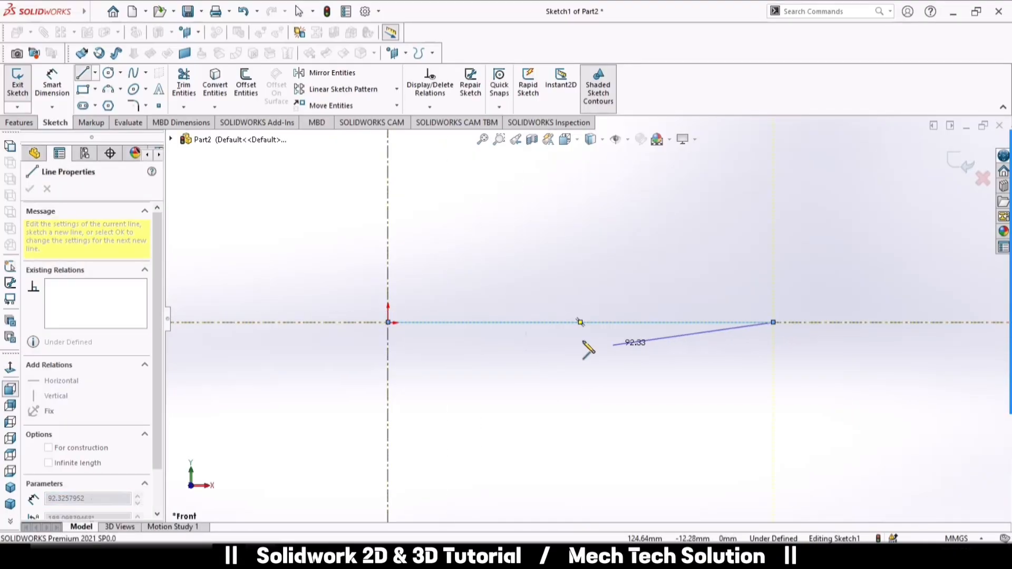
Step: Dimension the horizontal line's length to 196 mm
left_click(62, 96)
left_click(606, 323)
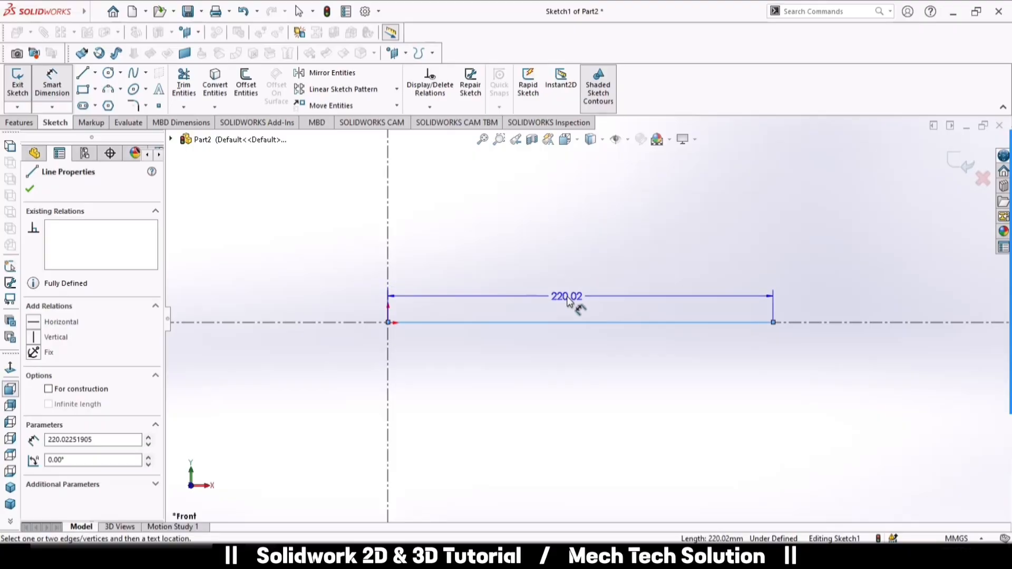
left_click(568, 300)
type("1")
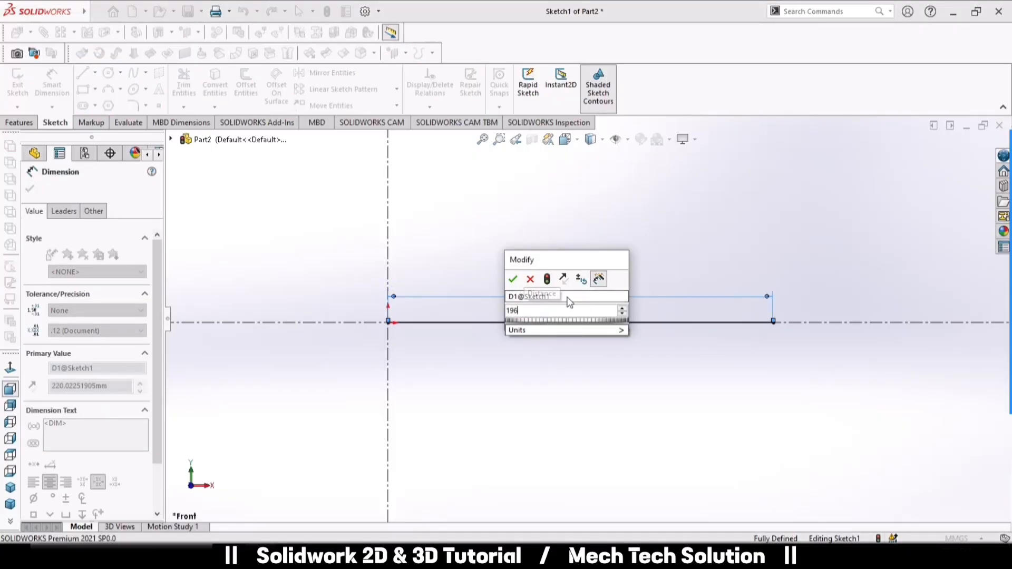
type("96")
key("Return")
left_click(585, 391)
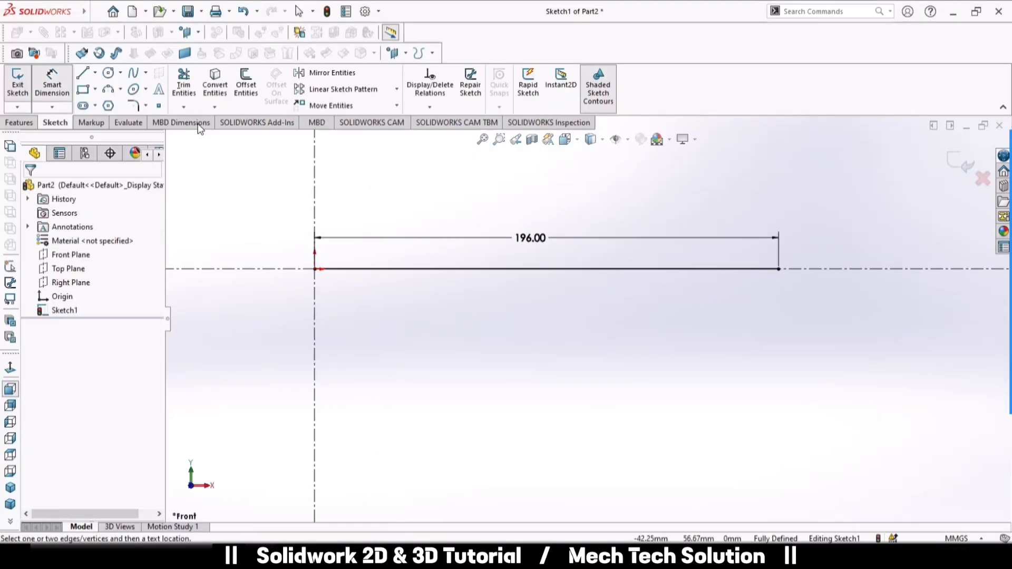
Step: Sketch the left part of the stepped profile from the origin downward: end shoulder, narrow groove and the deepest rectangular section
key("l")
left_click(315, 269)
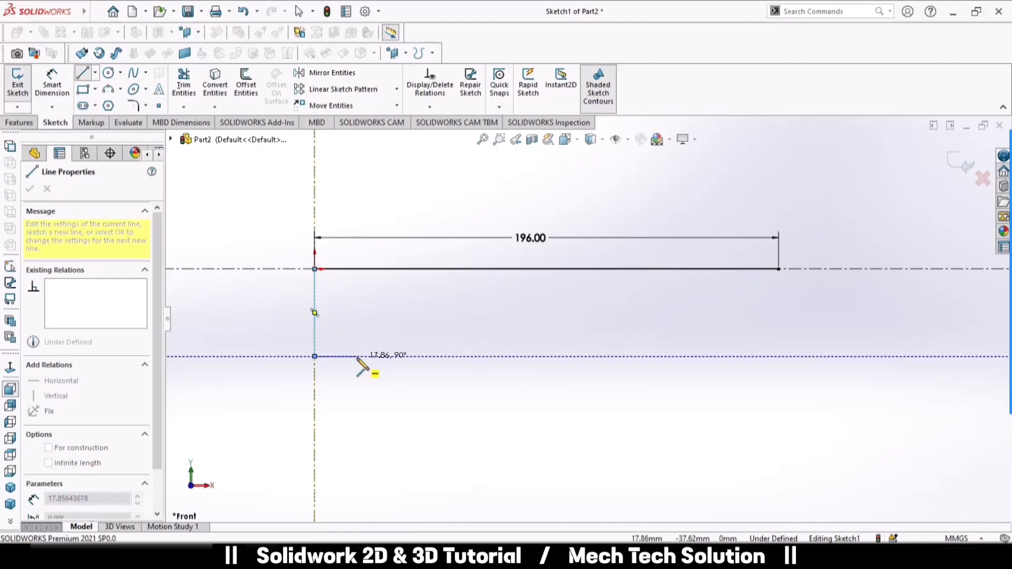
left_click(314, 357)
left_click(358, 356)
left_click(379, 426)
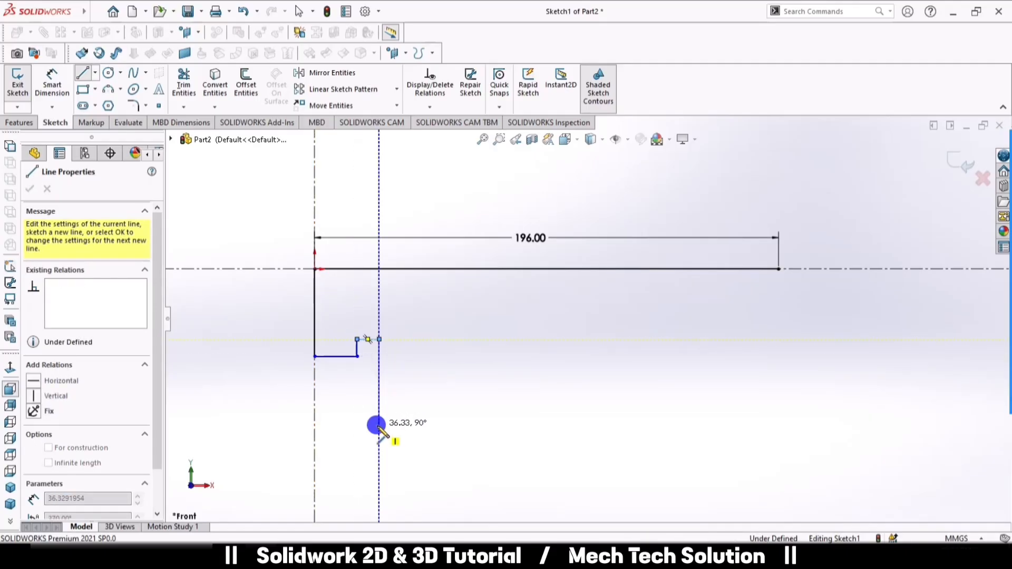
left_click(495, 426)
left_click(495, 339)
Step: Continue the profile with the second groove, the long shoulder and the end step, closing it at the axis line's right endpoint
left_click(522, 340)
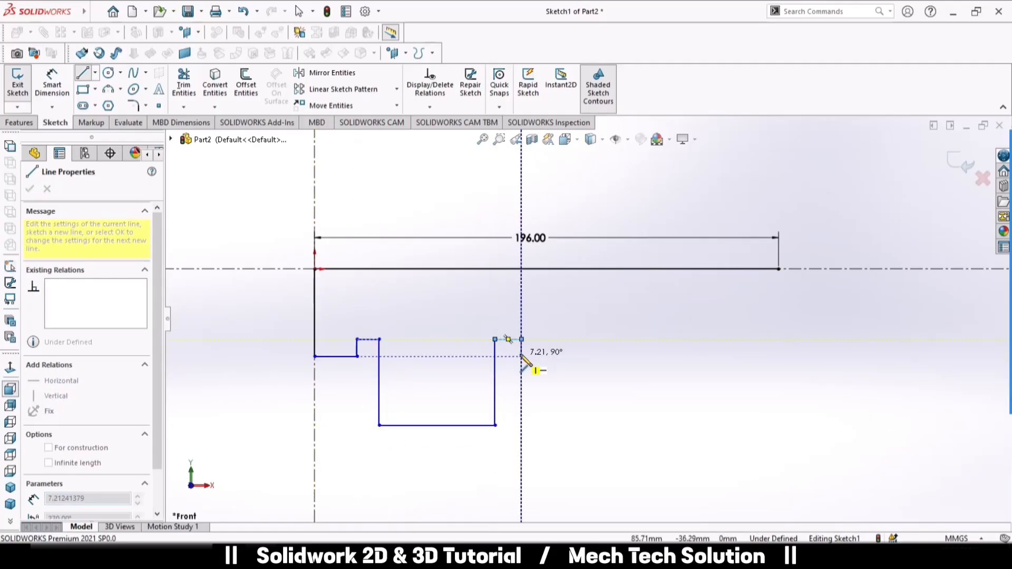
left_click(521, 357)
left_click(663, 357)
left_click(663, 339)
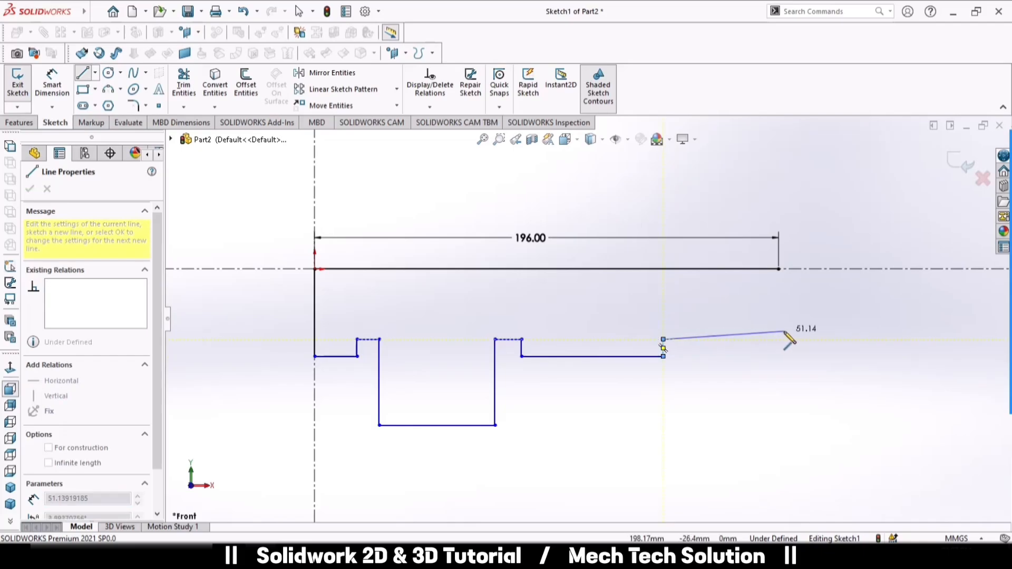
left_click(779, 340)
left_click(778, 269)
key("Escape")
Step: Dimension the bottom edge of the left end shoulder to 22 mm and that of the deepest section to 50 mm
left_click(51, 82)
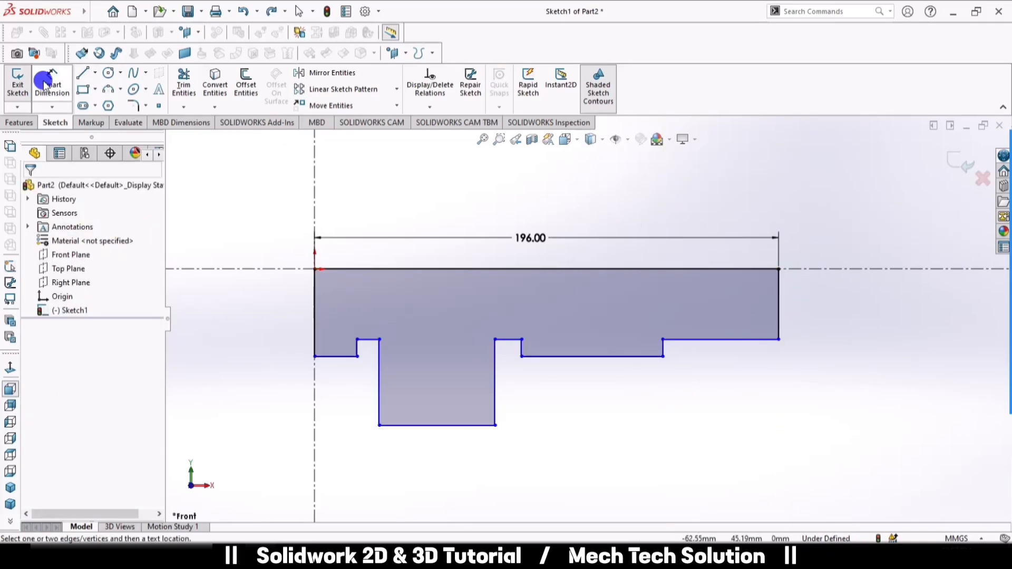
left_click(332, 357)
left_click(255, 403)
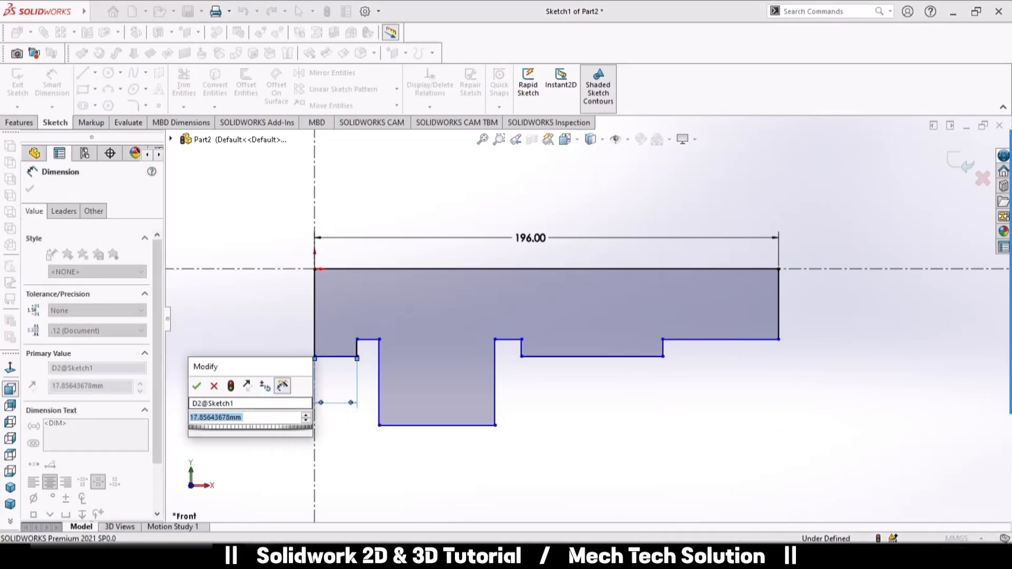
type("22")
key("Return")
left_click(440, 425)
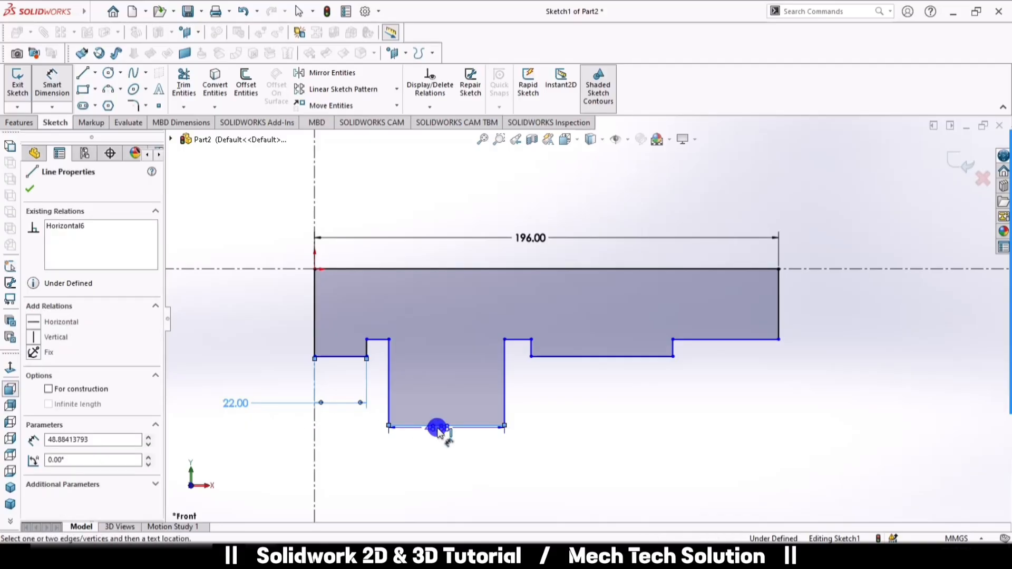
left_click(442, 461)
type("50")
key("Return")
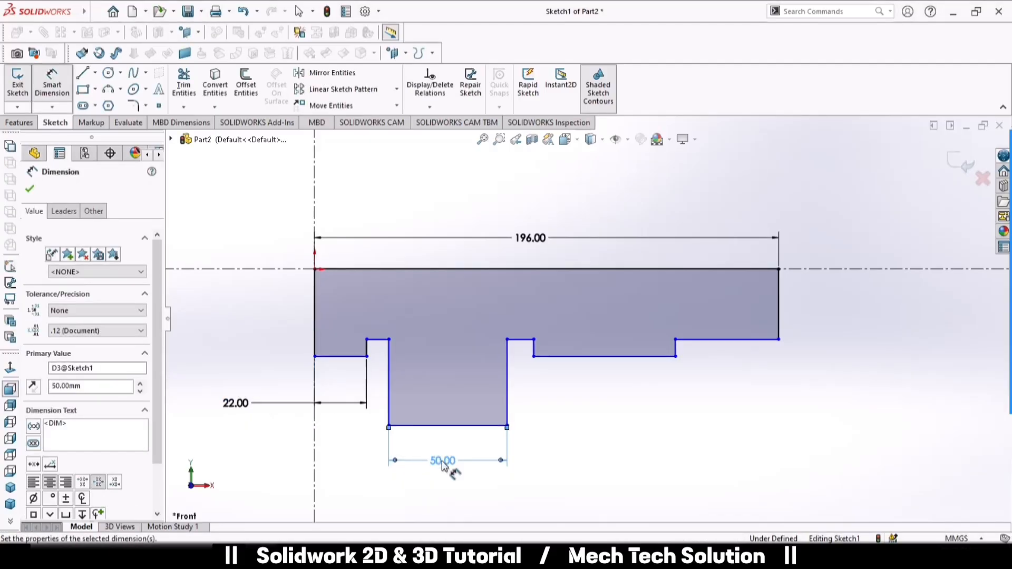
Step: Dimension the distance from the vertical centerline to the right side of the deepest section as 78 mm
left_click(315, 476)
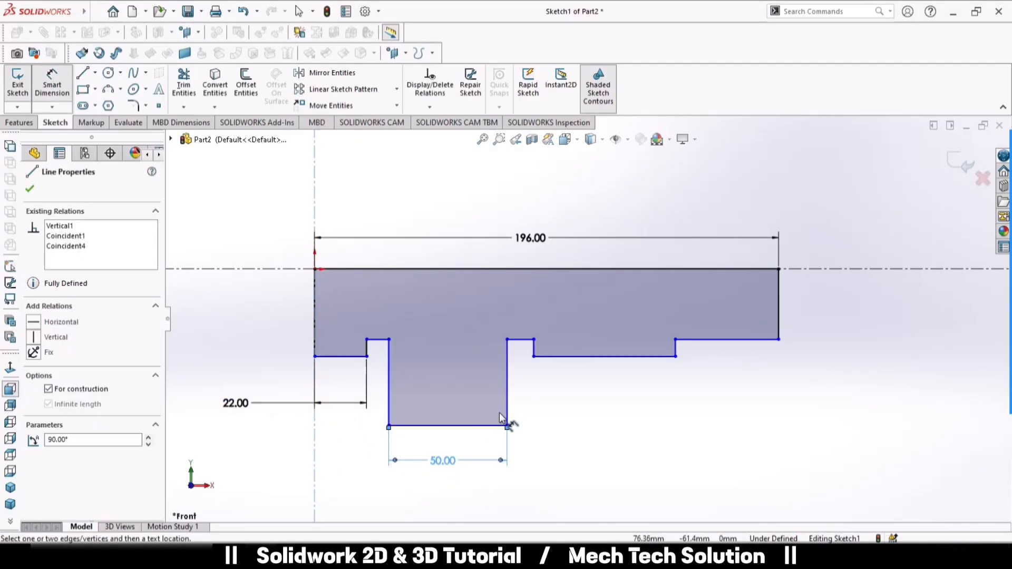
left_click(506, 420)
left_click(389, 488)
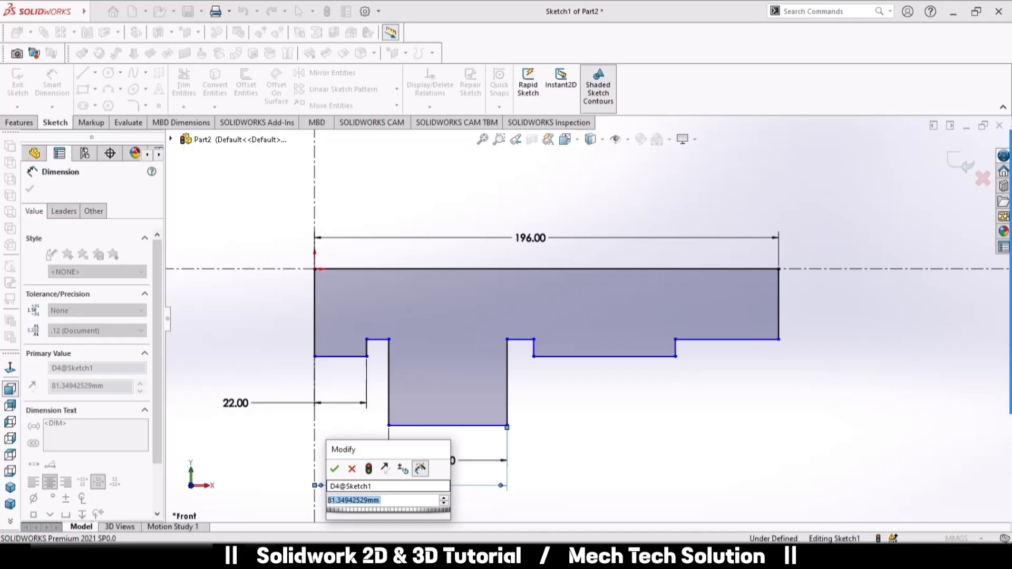
type("78")
key("Return")
Step: Add a driven horizontal dimension between the profile's right end edge and the right side of the deepest section
left_click(778, 306)
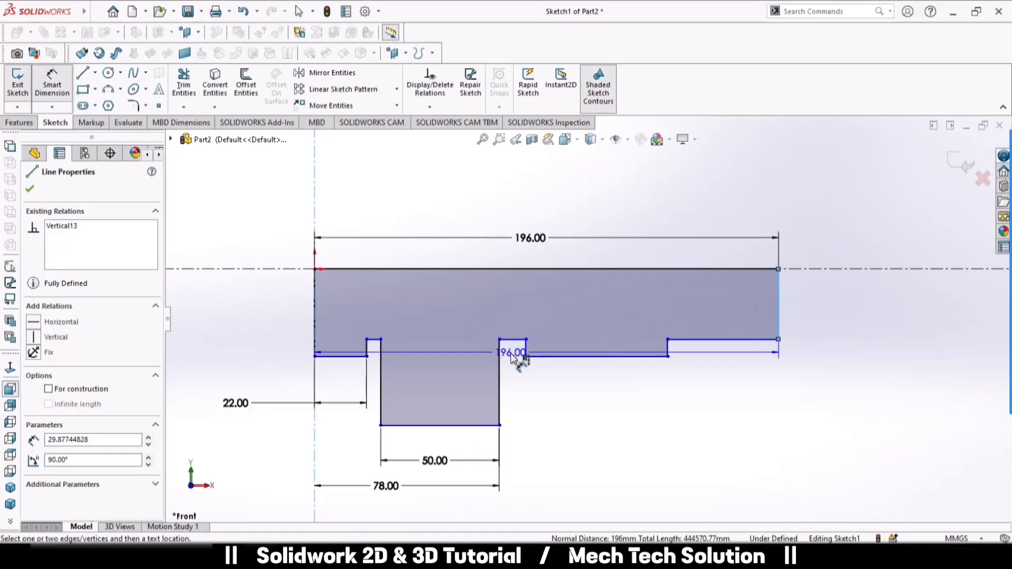
left_click(499, 340)
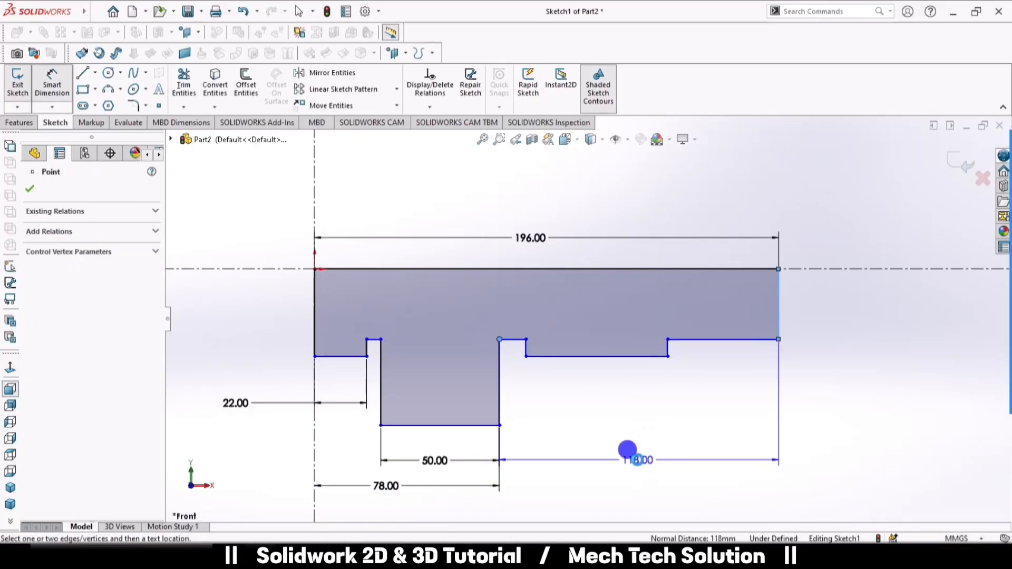
left_click(637, 460)
left_click(580, 275)
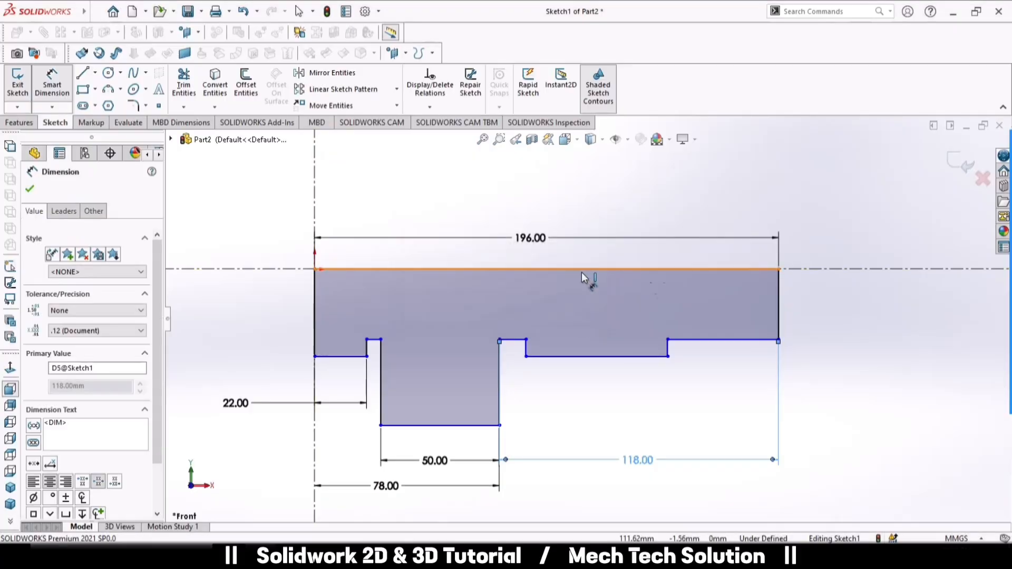
Step: Dimension the distance from the right end edge to the left corner of the long shoulder as 112 mm
left_click(779, 315)
left_click(525, 357)
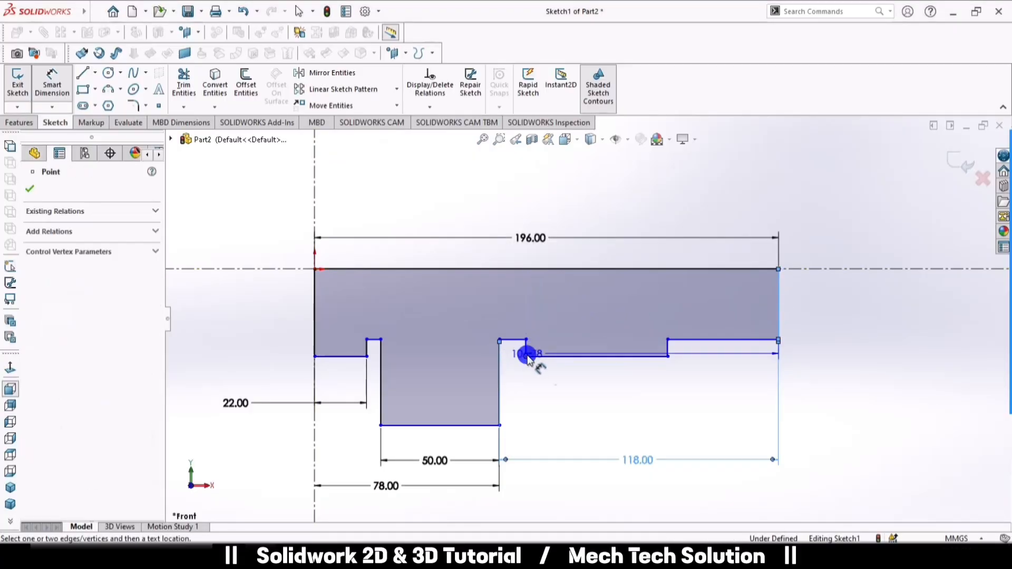
left_click(636, 436)
type("11")
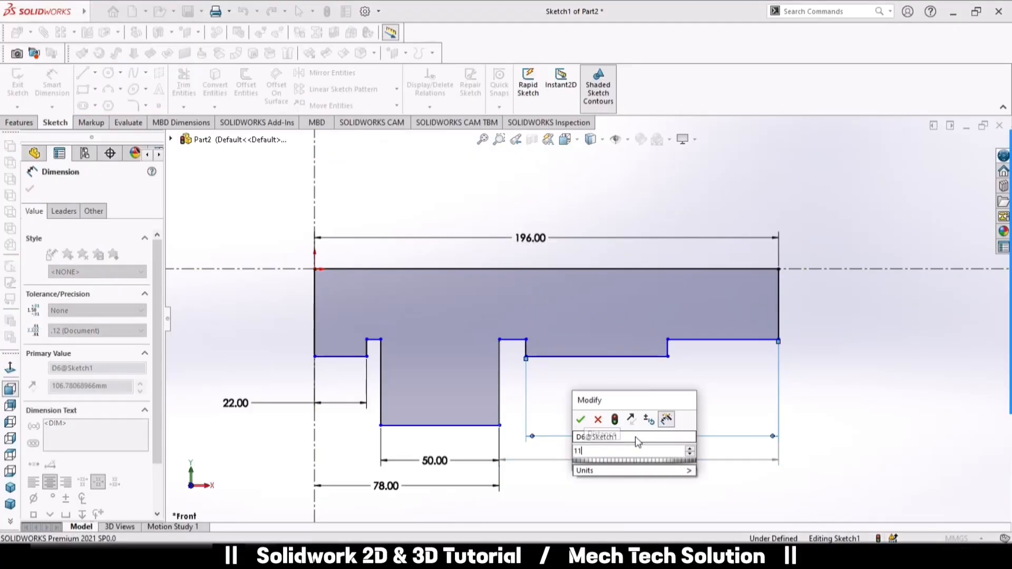
type("2")
key("Return")
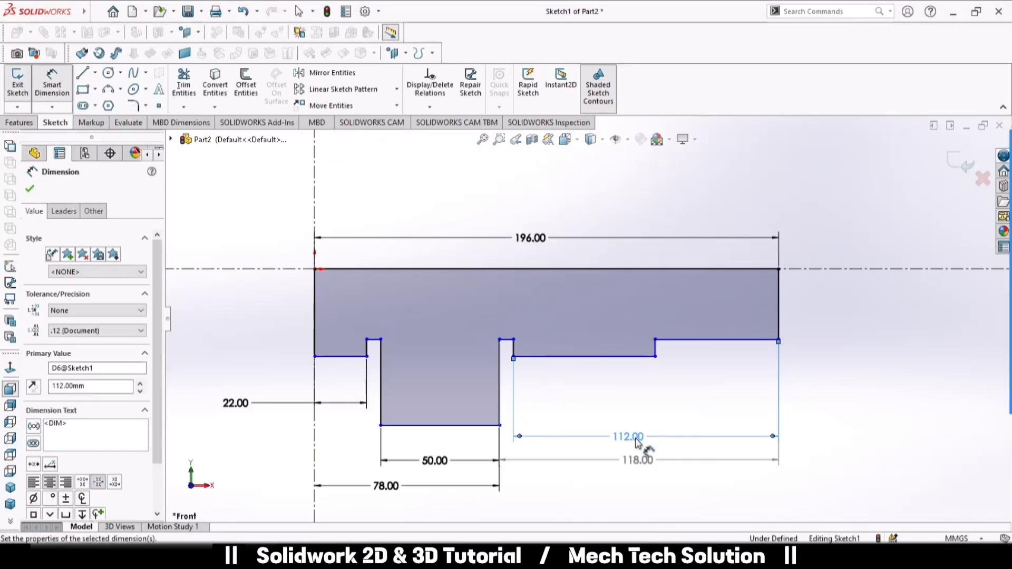
Step: Dimension the distance from the right end edge to the right corner of the long shoulder as 46 mm
left_click(777, 321)
left_click(654, 356)
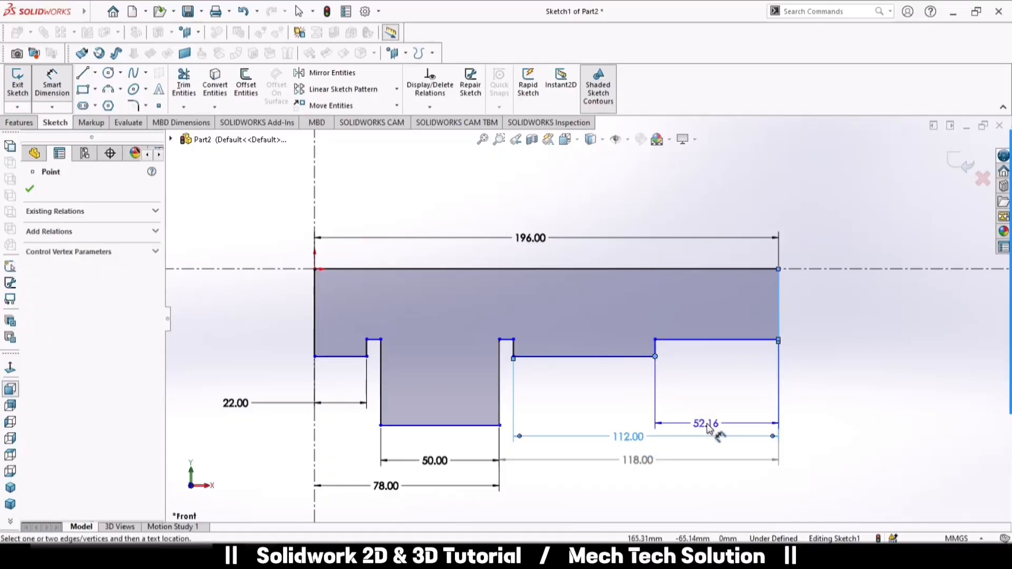
left_click(707, 425)
type("46")
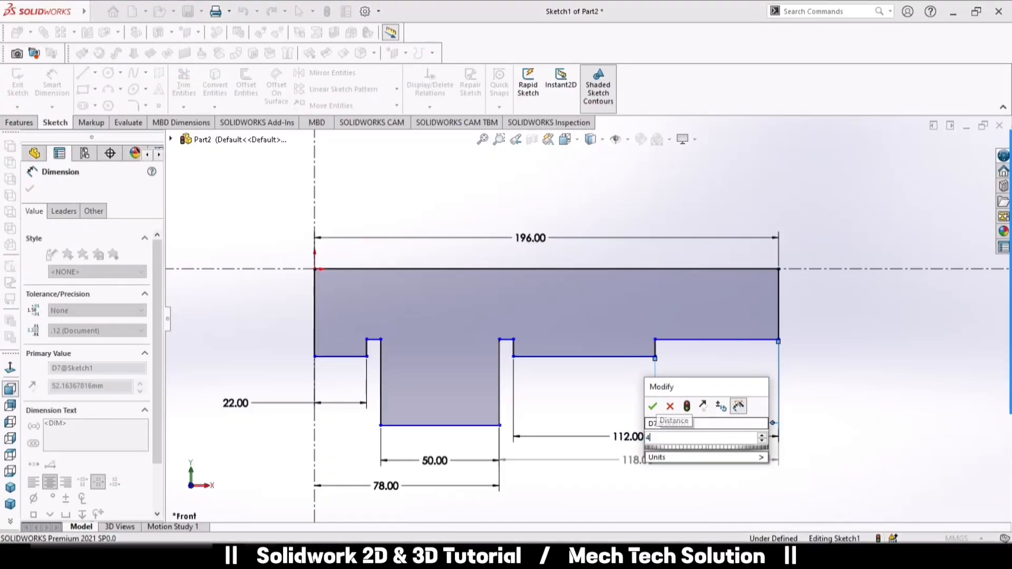
key("Return")
Step: Dimension the right end edge's height as 36/2 (18 mm) and the left end edge's height as 40/2 (20 mm)
left_click(780, 322)
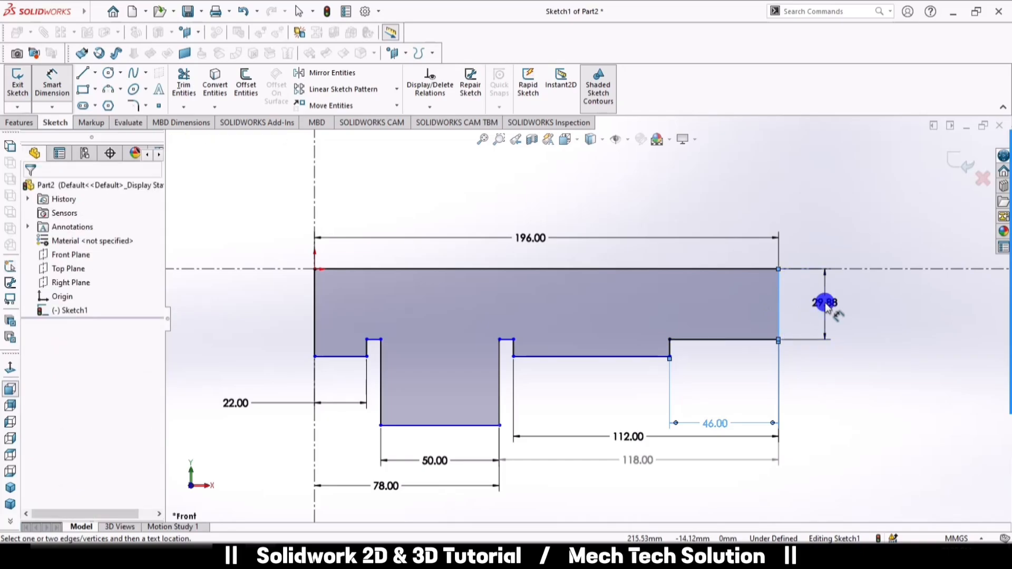
left_click(825, 305)
type("36/2")
key("Return")
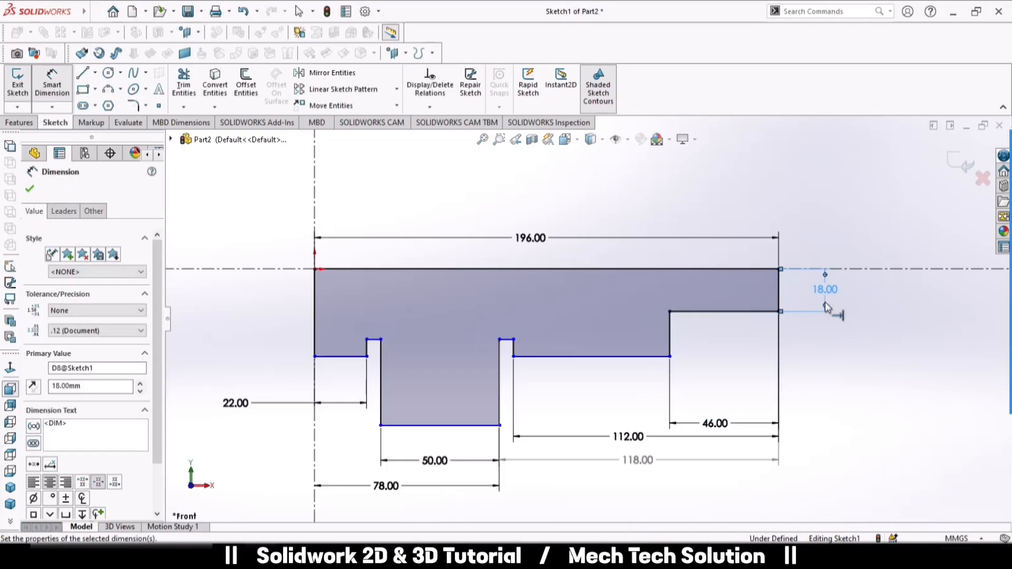
left_click(315, 313)
left_click(269, 315)
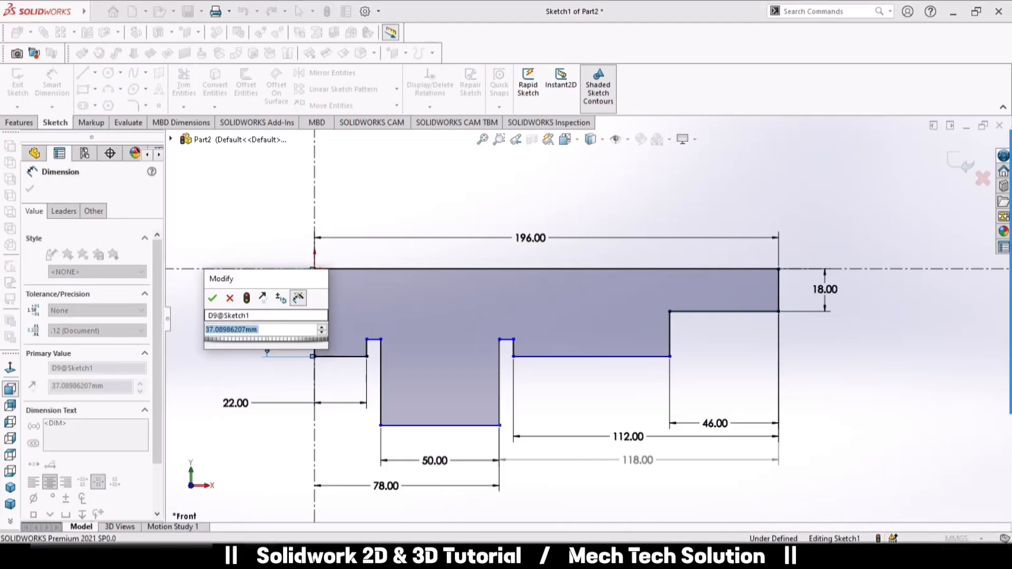
type("40/2")
key("Return")
Step: Dimension the distance from the axis line to the bottom edge of the 50 mm section as 32 mm
left_click(450, 271)
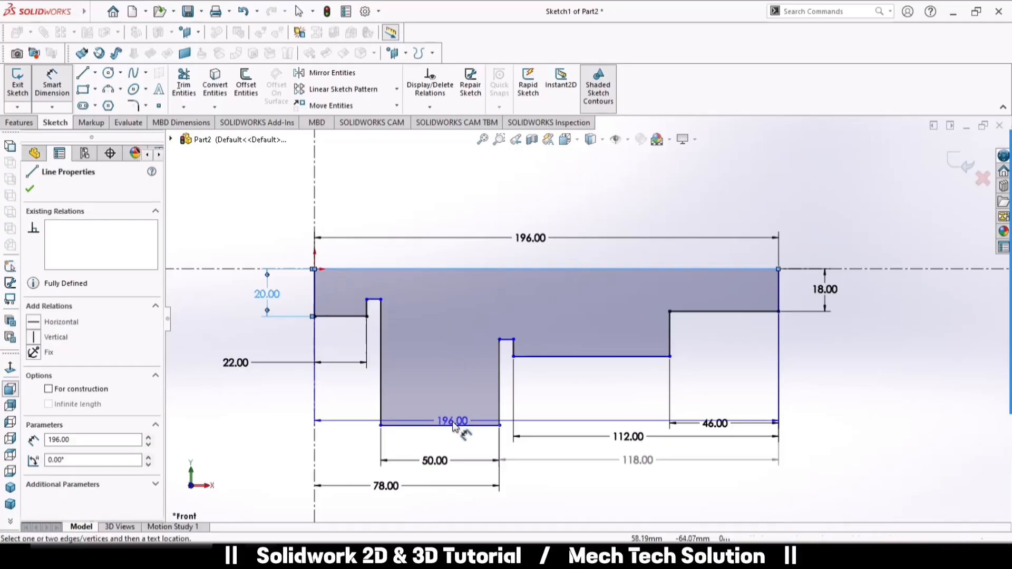
left_click(453, 425)
left_click(204, 367)
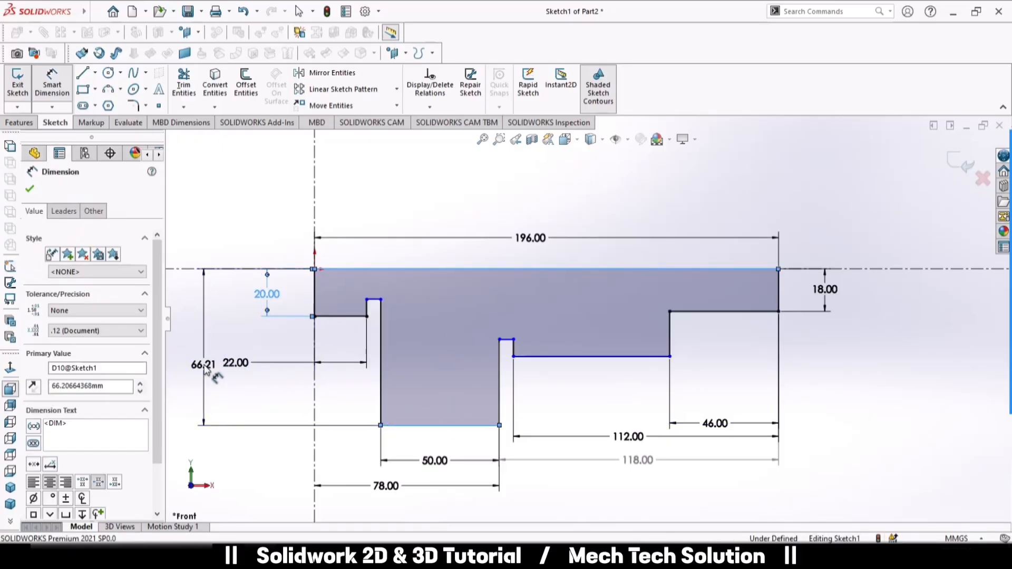
type("60/2")
key("Return")
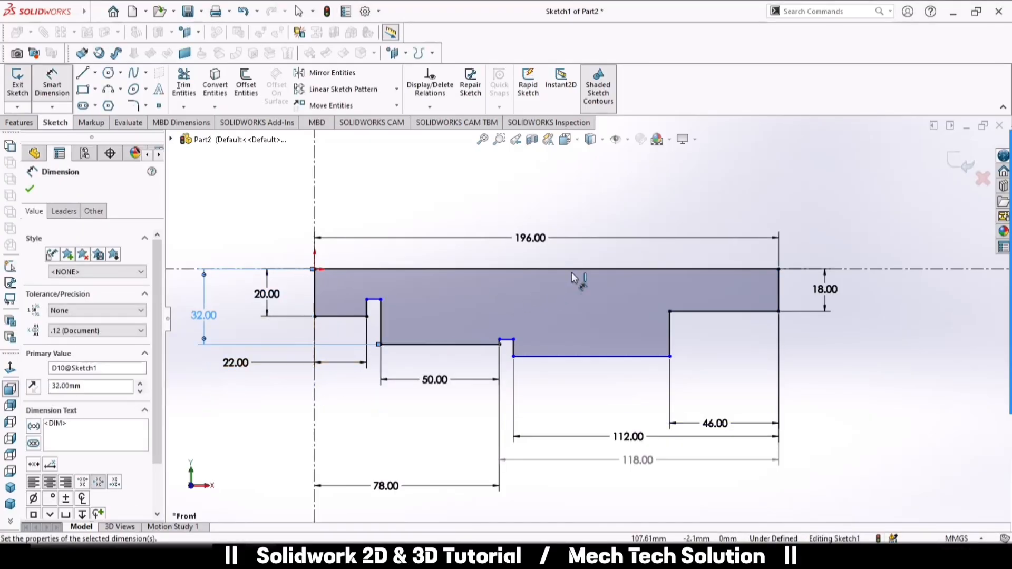
Step: Dimension the distance from the axis line to the long shoulder's bottom edge as 40/2 (20 mm)
left_click(577, 270)
left_click(580, 356)
left_click(864, 326)
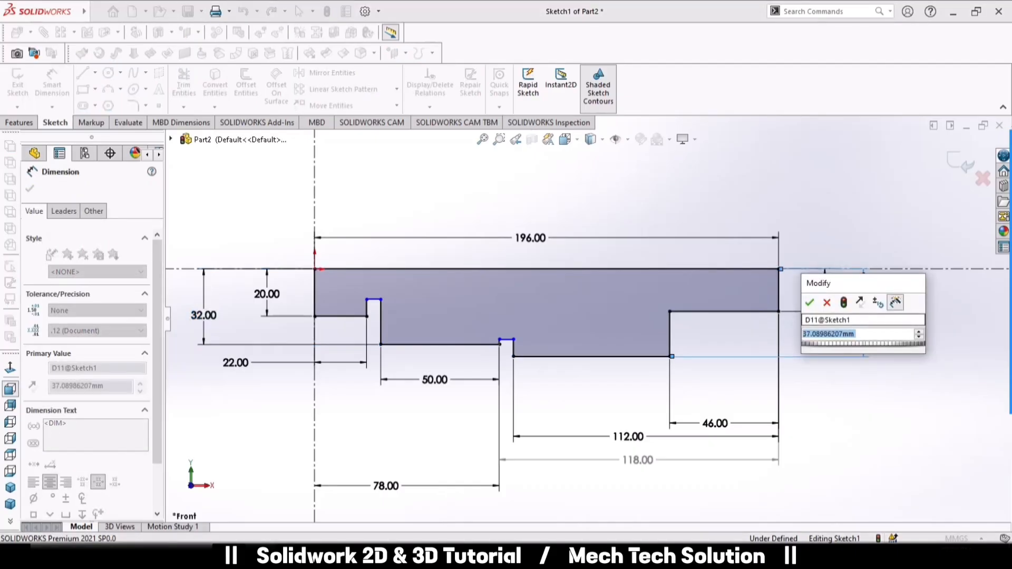
type("40/2")
key("Return")
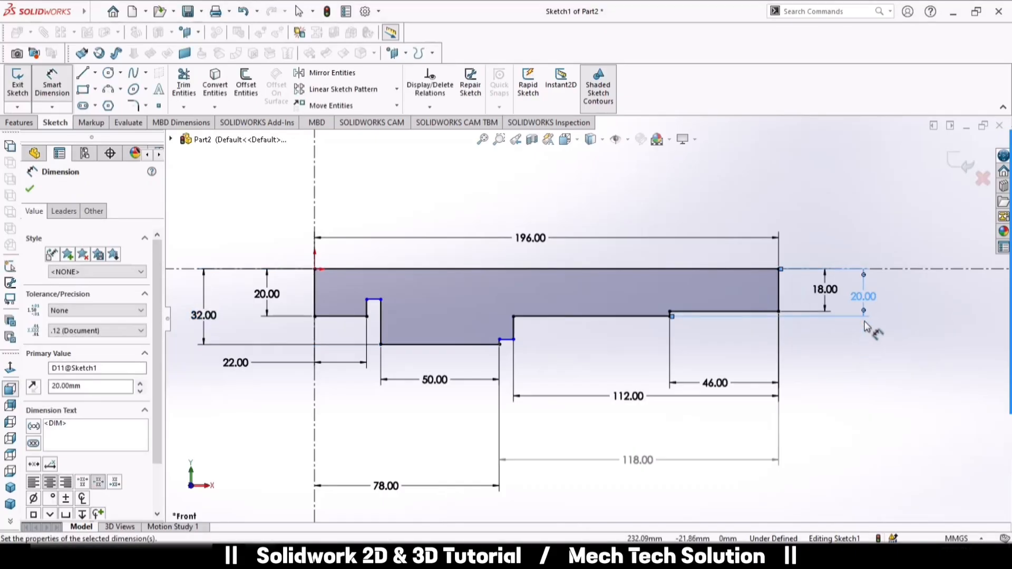
Step: Dimension the distance from the axis line to the right-hand groove's horizontal edge as 32/2 (16 mm)
left_click(509, 271)
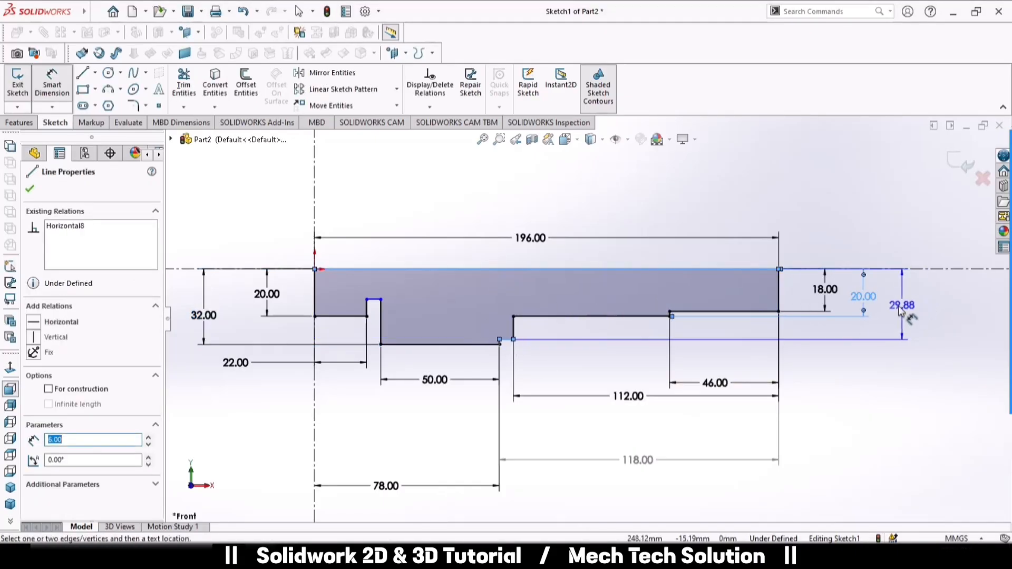
left_click(899, 303)
type("32/2")
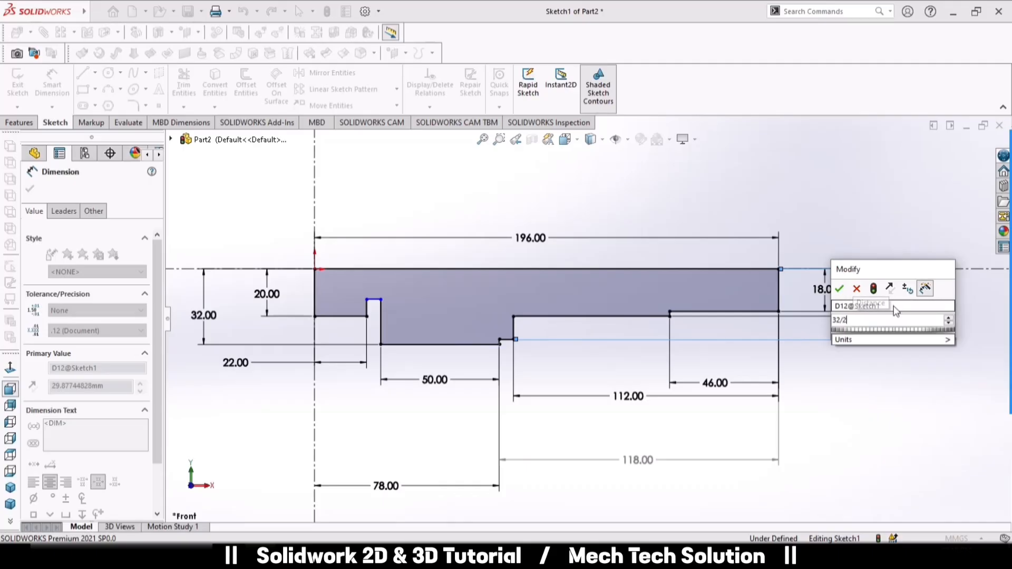
key("Return")
Step: Dimension the distance from the axis line to the left-hand groove's horizontal edge as 32/2 (16 mm)
left_click(378, 270)
left_click(373, 299)
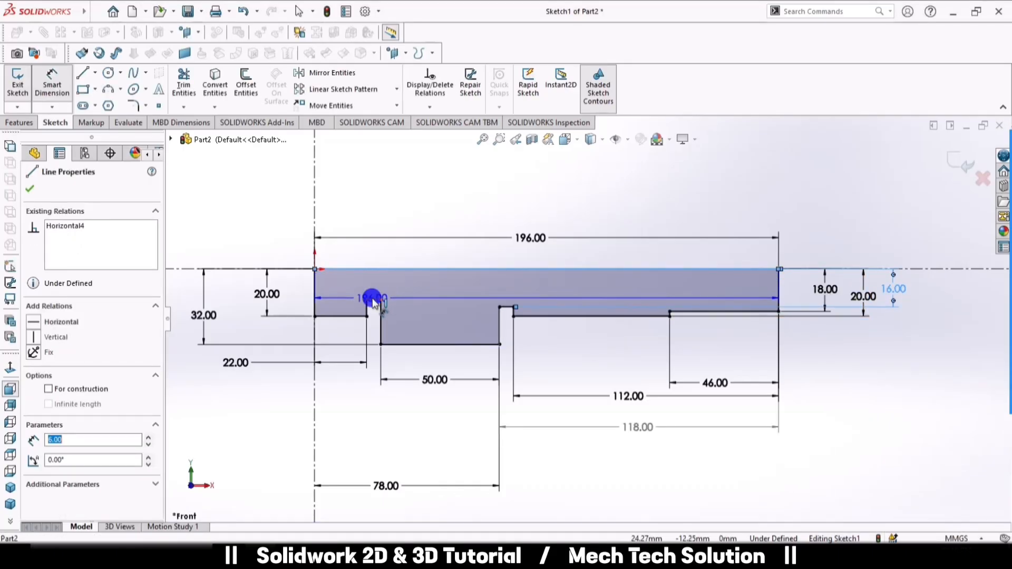
left_click(443, 289)
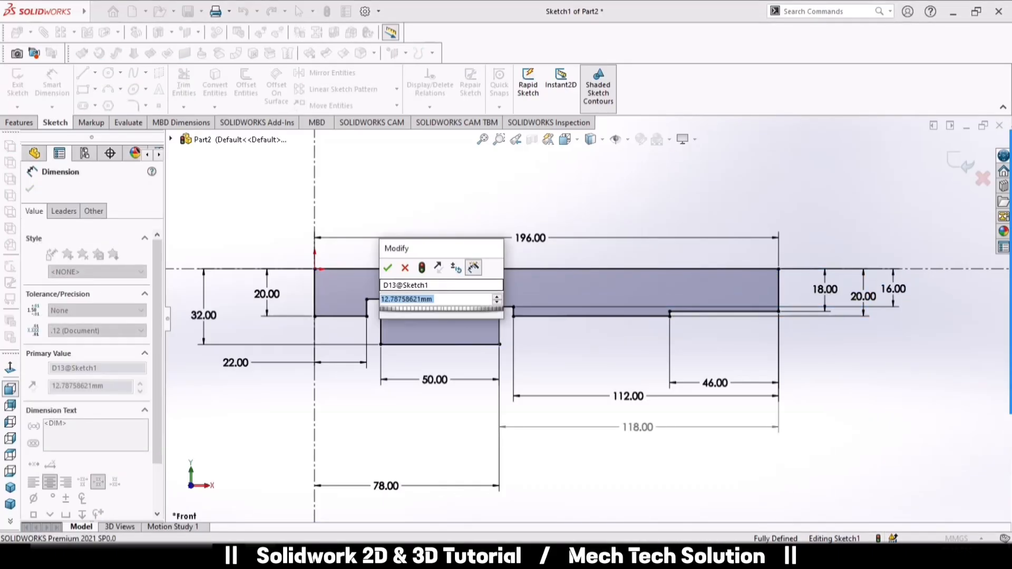
type("32/2")
key("Return")
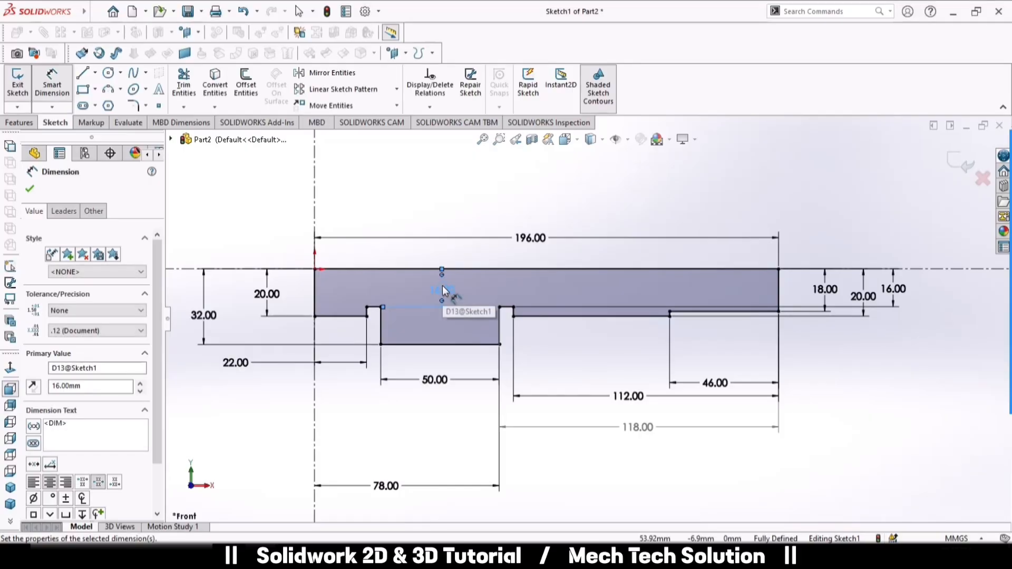
left_click(466, 205)
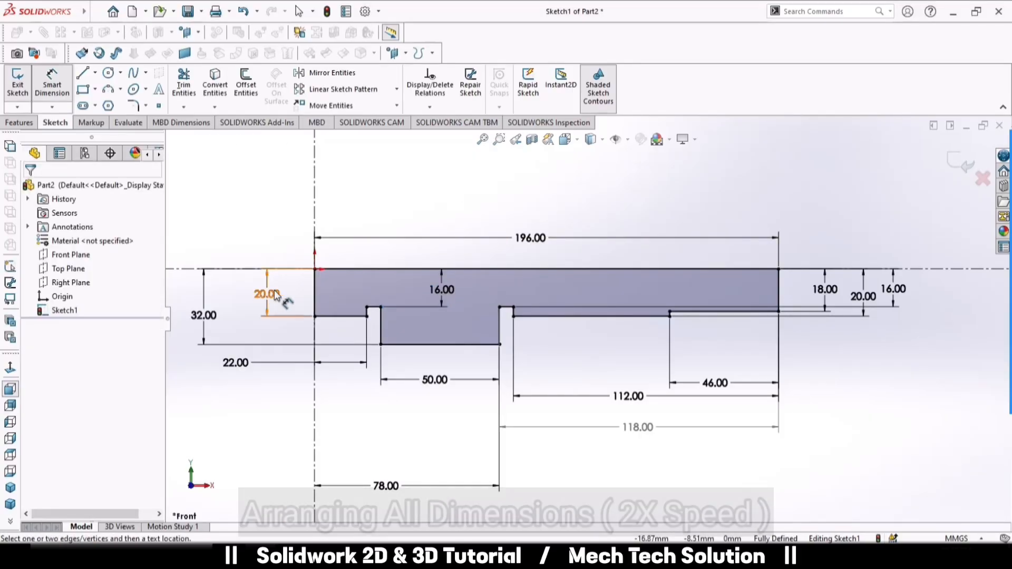
Step: Move the 20 mm and 32 mm height dimensions closer to the profile's left end and stack the length dimensions compactly below the profile
left_click_drag(269, 295, 292, 294)
left_click_drag(204, 316, 260, 315)
left_click_drag(236, 363, 346, 381)
left_click_drag(386, 486, 396, 407)
left_click_drag(715, 383, 719, 353)
left_click_drag(630, 397, 634, 373)
left_click_drag(638, 427, 633, 408)
left_click_drag(635, 373, 636, 379)
Step: Place each height dimension inside its own section of the profile, roughly in one row, and move the 196 mm dimension closer to the profile
left_click_drag(894, 289, 536, 277)
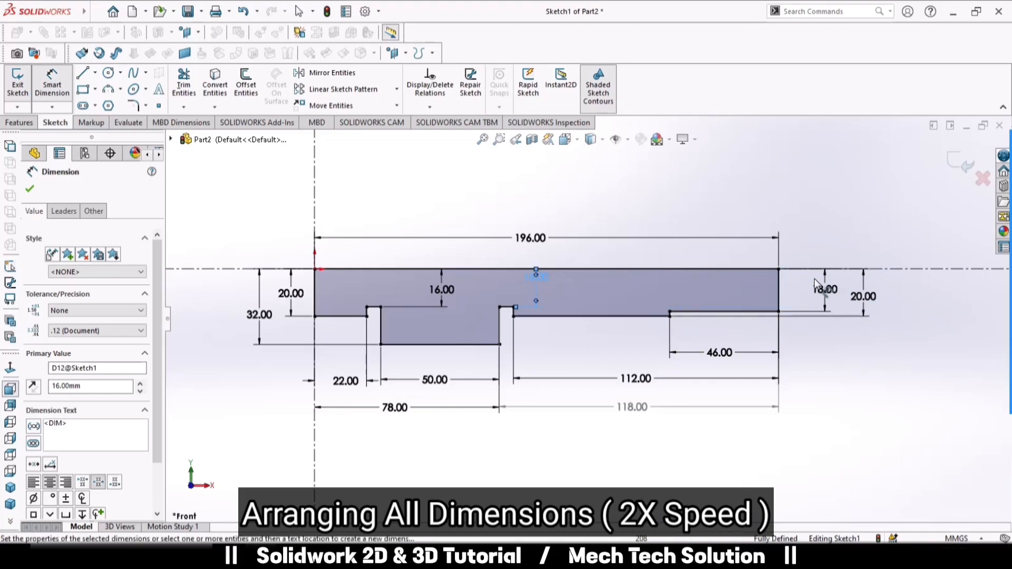
left_click_drag(824, 290, 716, 289)
left_click_drag(634, 294, 618, 296)
left_click_drag(292, 295, 337, 295)
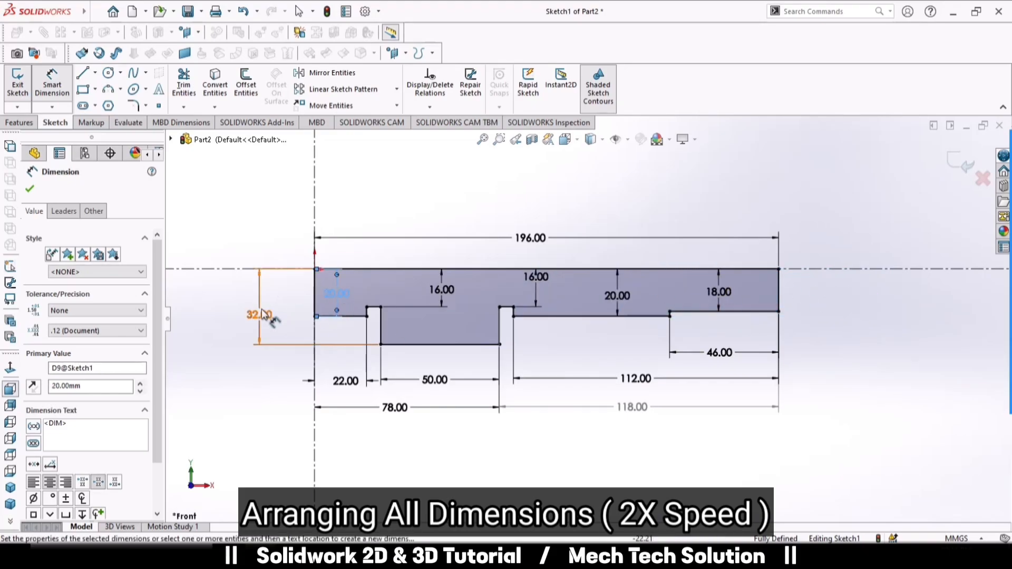
left_click_drag(442, 290, 402, 291)
left_click_drag(261, 316, 455, 315)
left_click_drag(536, 278, 537, 289)
left_click_drag(458, 319, 460, 292)
left_click_drag(346, 293, 349, 287)
left_click_drag(618, 296, 619, 289)
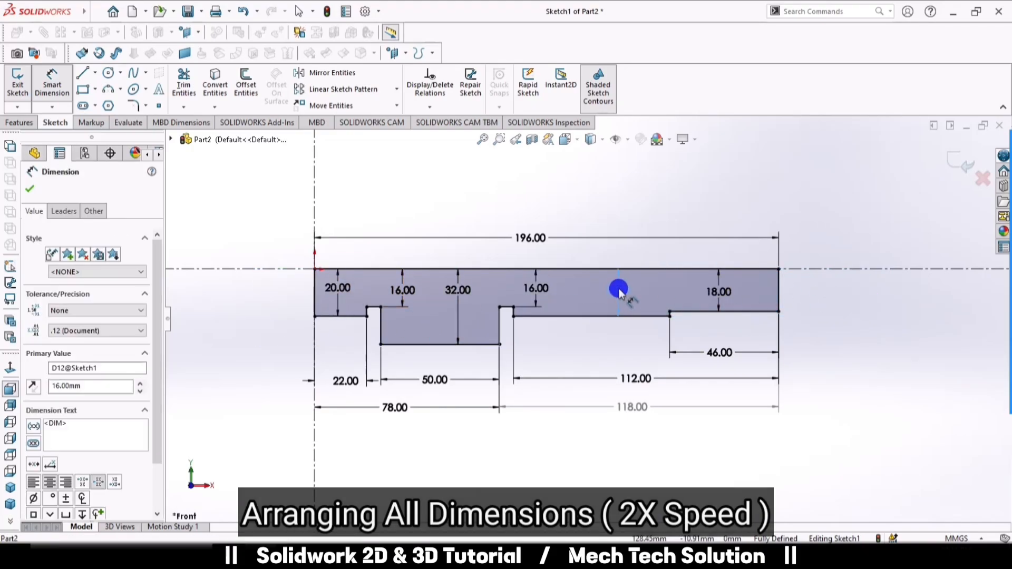
left_click_drag(532, 237, 533, 243)
left_click(870, 368)
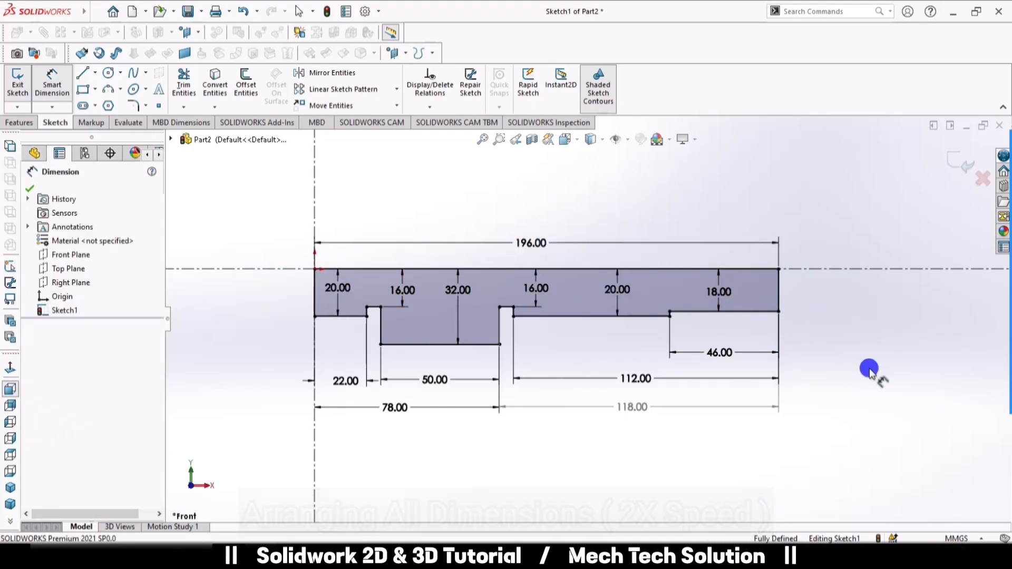
Step: Revolve the closed profile 360 degrees about the horizontal axis line to create the solid shaft
left_click(20, 123)
left_click(61, 83)
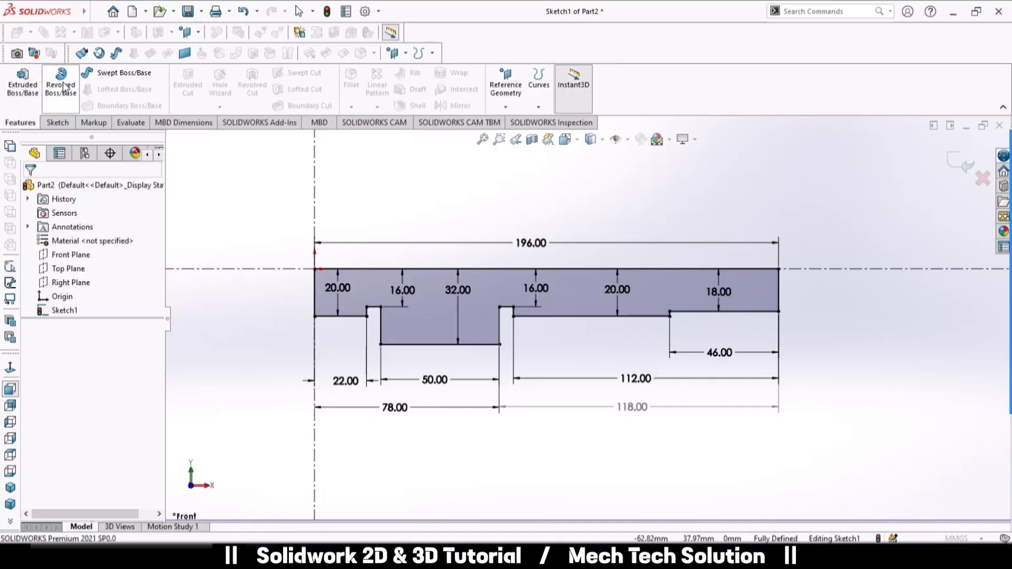
left_click(676, 290)
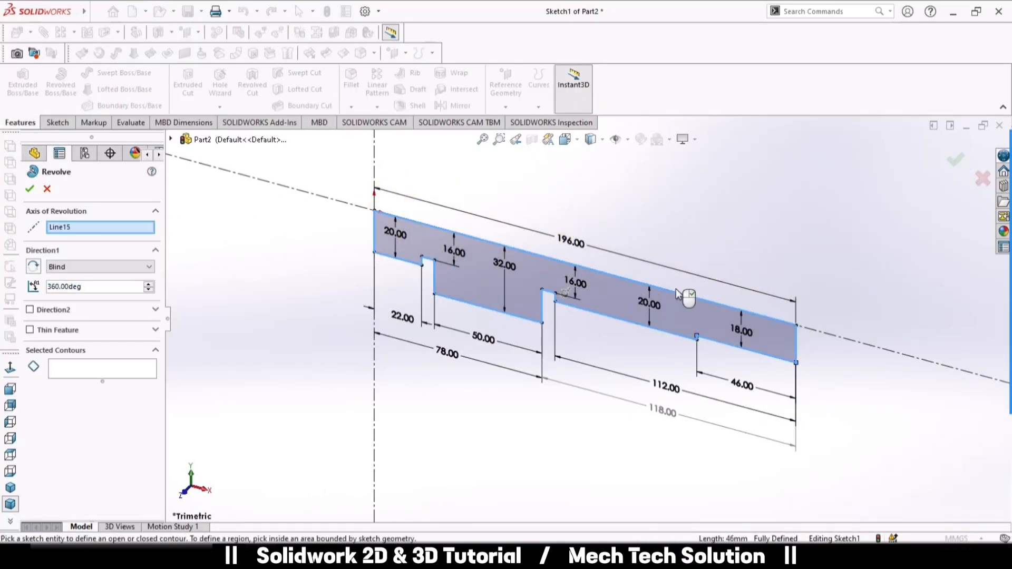
left_click(91, 371)
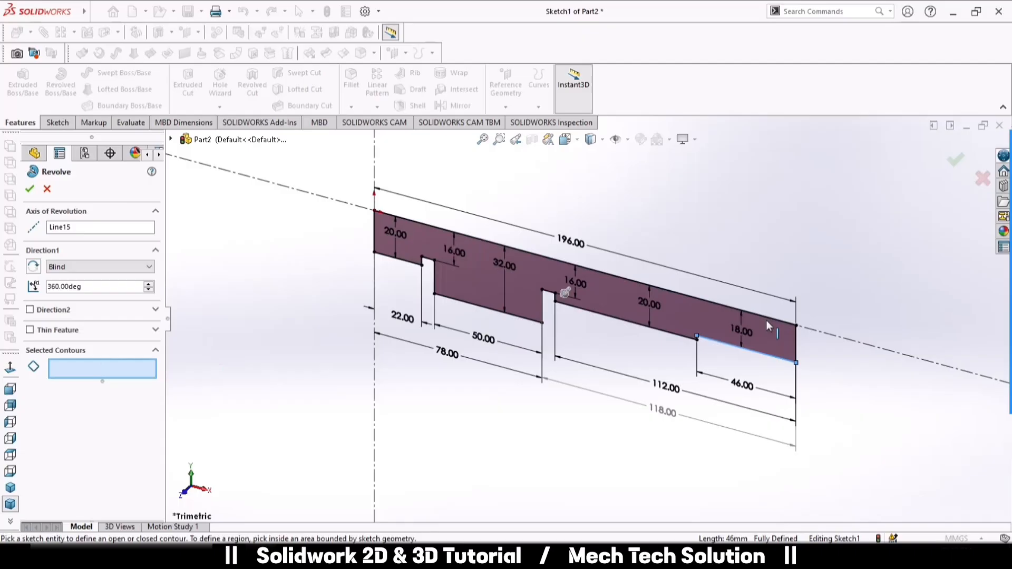
left_click(840, 337)
left_click(29, 190)
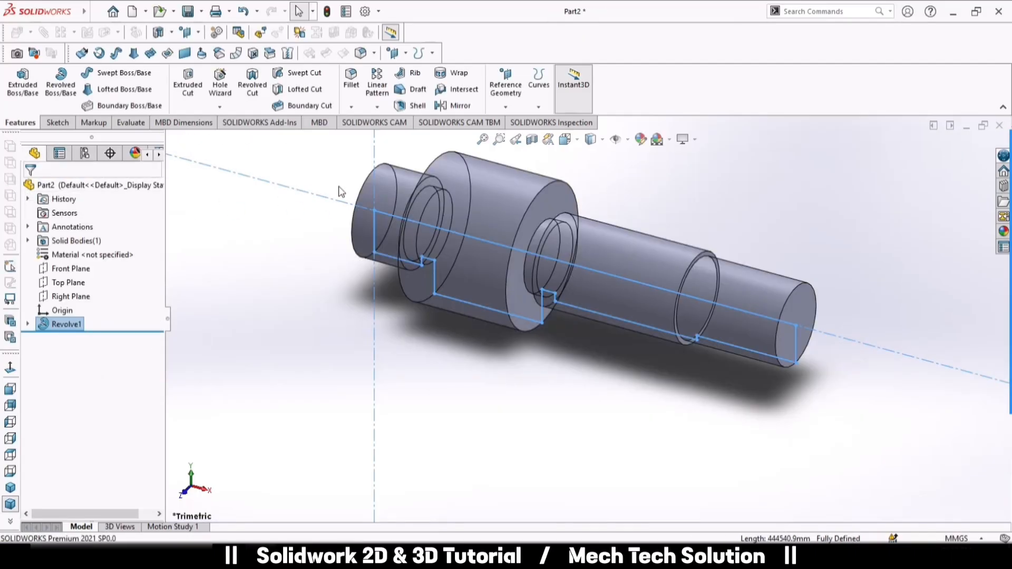
Step: Start a sketch on the largest section's ring-shaped end face beside the short 22 mm end
left_click(468, 376)
middle_click_drag(568, 317, 614, 366)
left_click(548, 349)
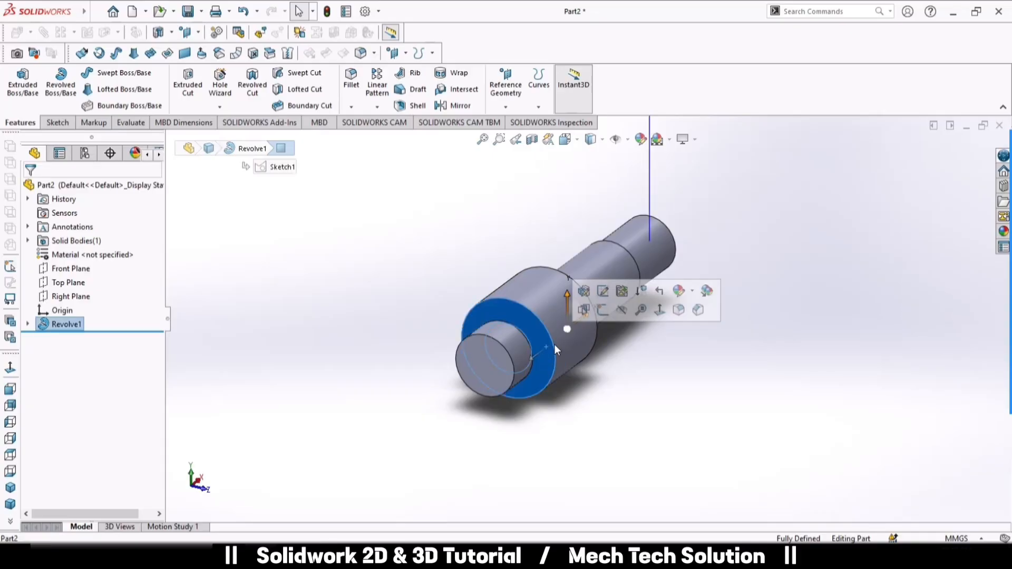
left_click(605, 311)
left_click(710, 202)
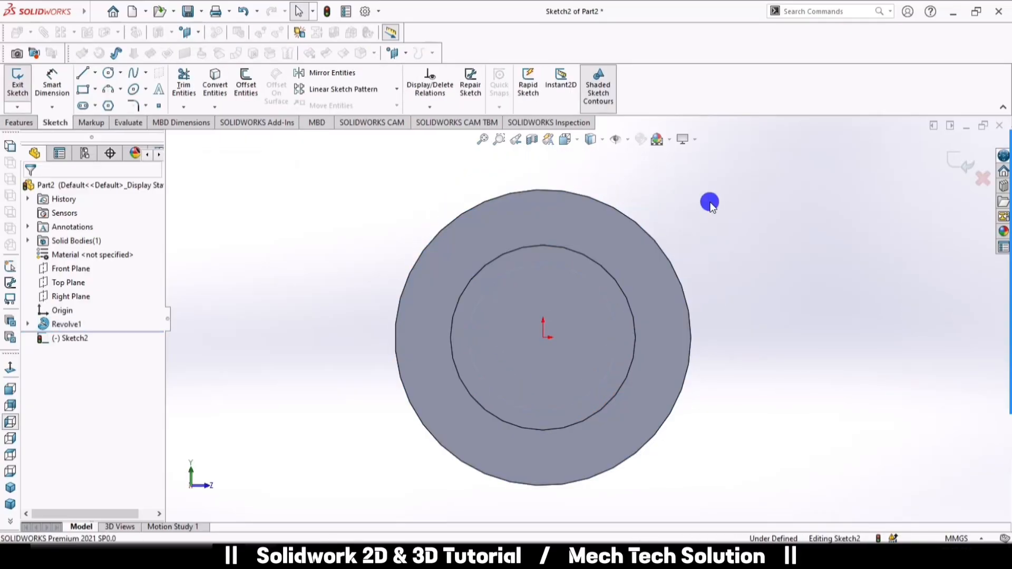
Step: Convert the outer circular edge of the largest section into a sketch circle
left_click(215, 85)
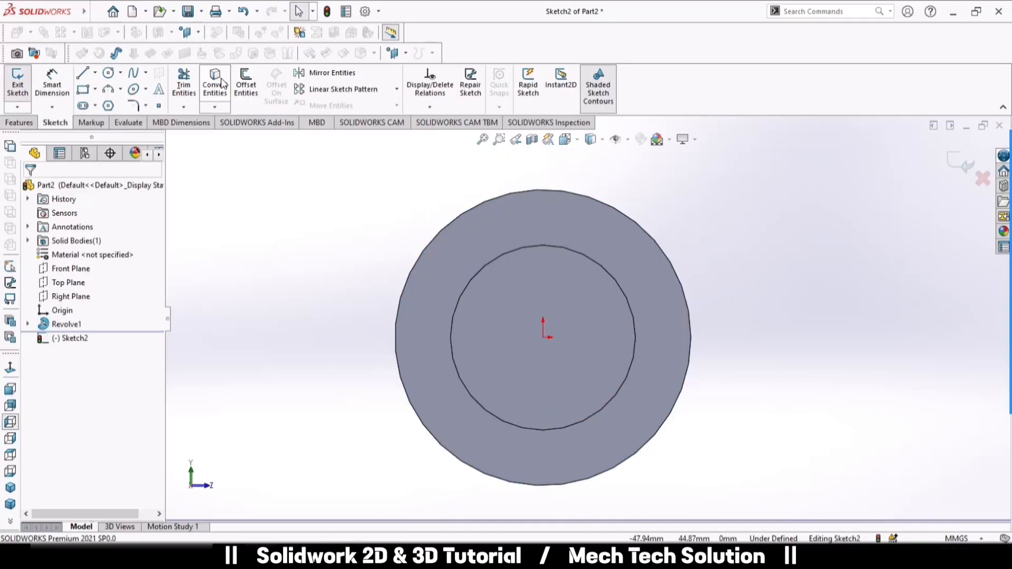
left_click(639, 222)
left_click(29, 190)
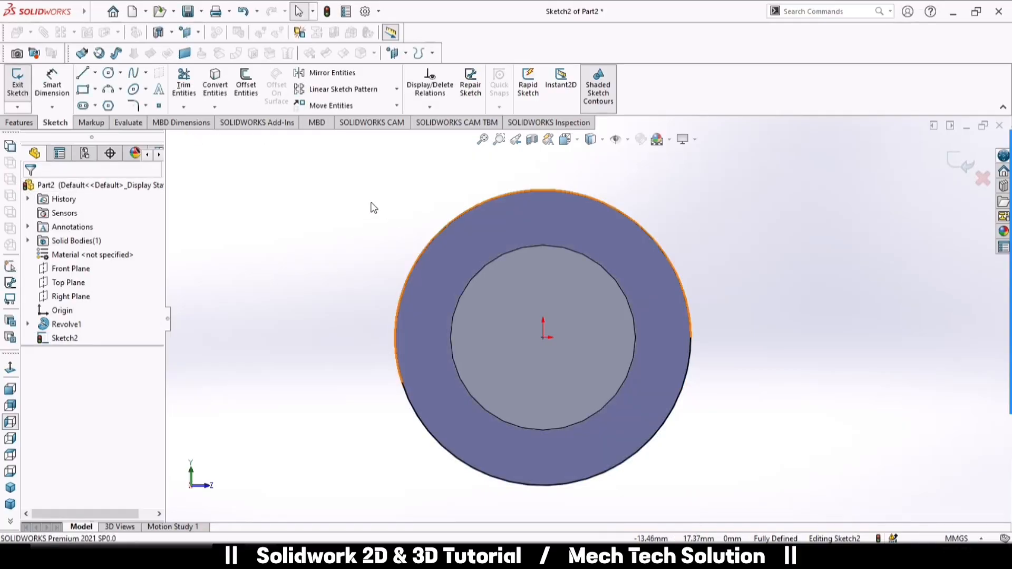
Step: Draw a vertical construction line from the origin up to the top of the converted outer circle
left_click(82, 73)
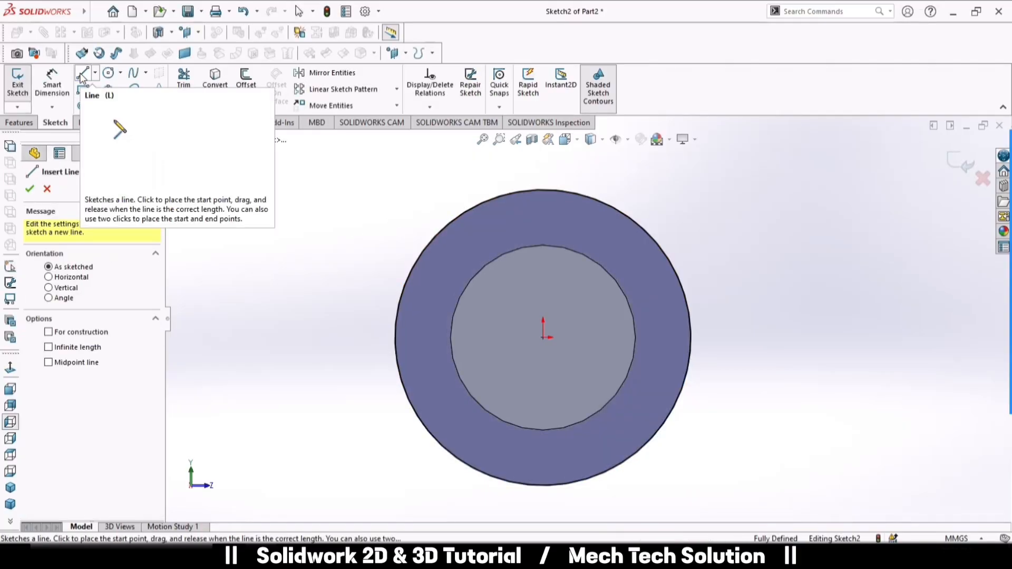
left_click(49, 289)
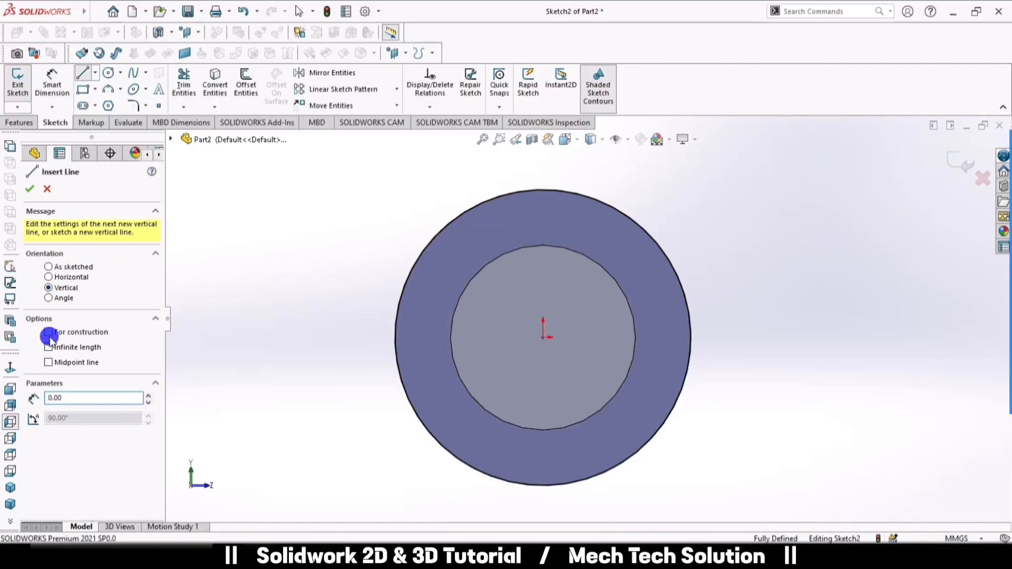
left_click(544, 337)
left_click(543, 191)
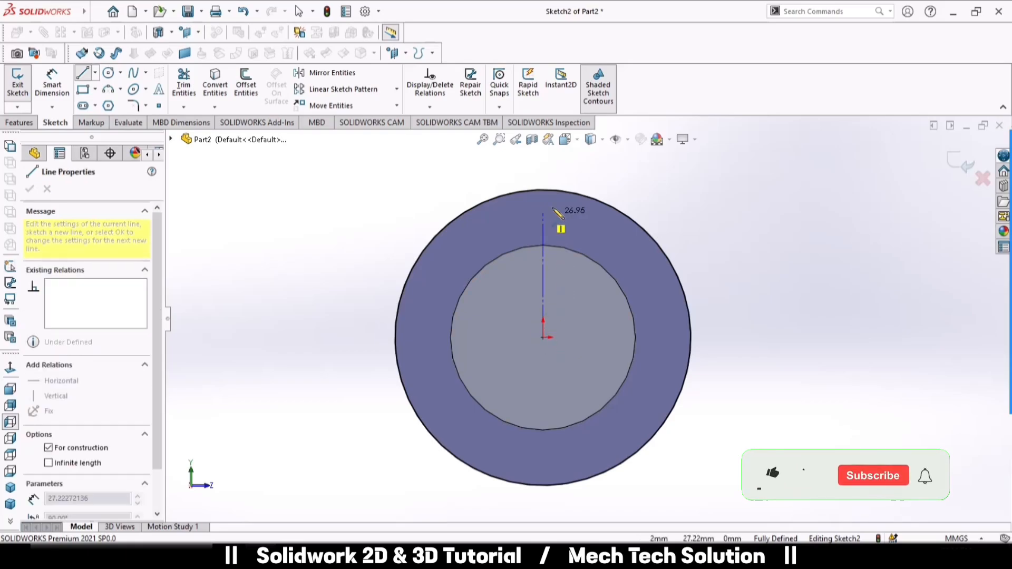
left_click(542, 190)
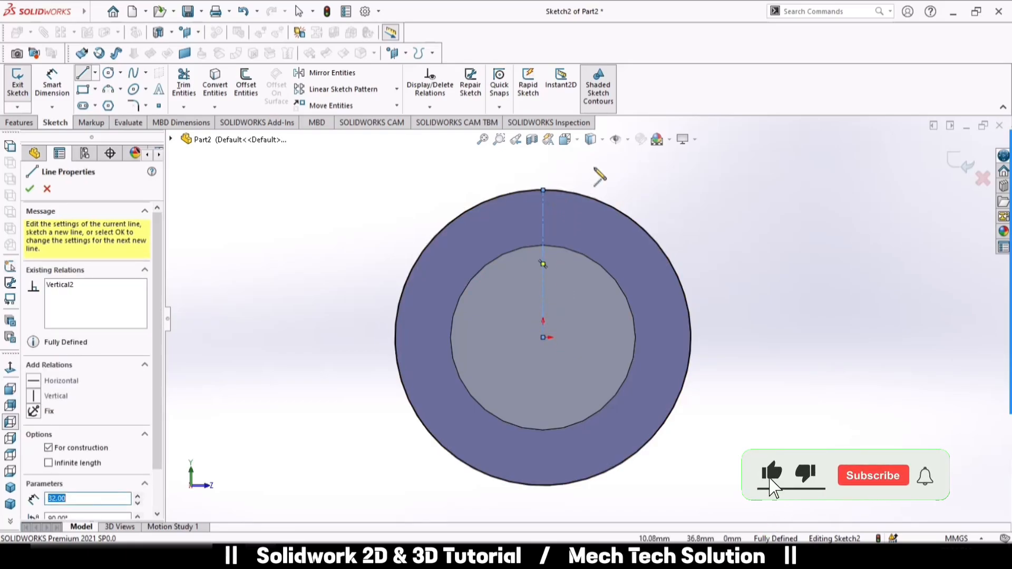
left_click(30, 188)
left_click(29, 189)
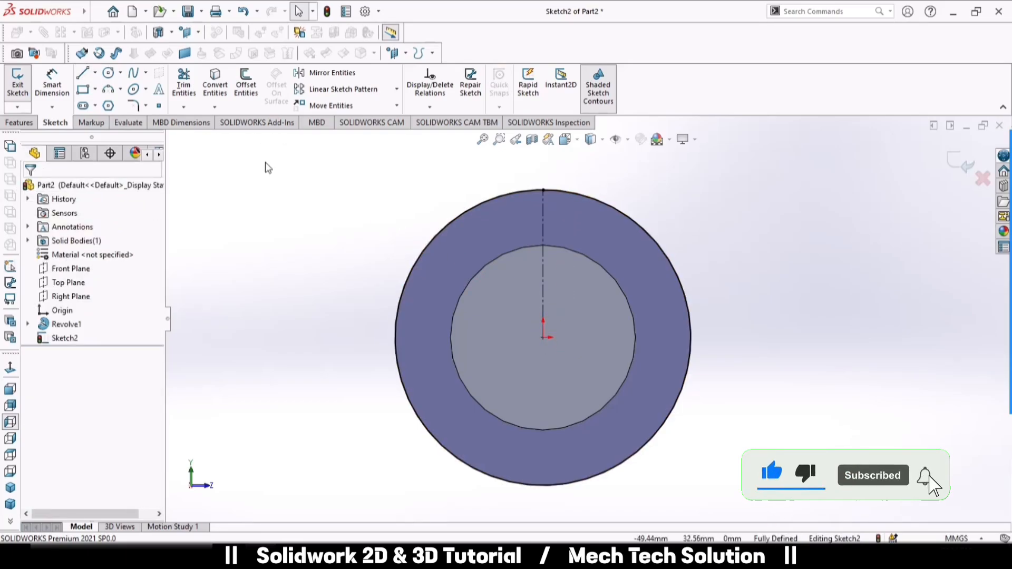
Step: Sketch a circle centred on the origin between the two face edges and dimension its diameter as 55 mm
left_click(110, 73)
left_click(543, 337)
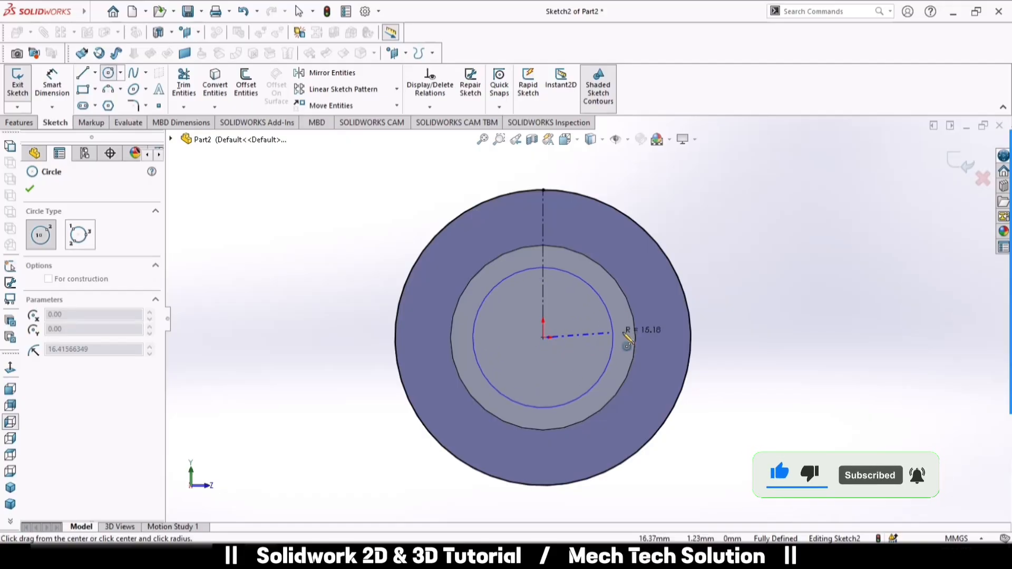
left_click(659, 336)
left_click(52, 85)
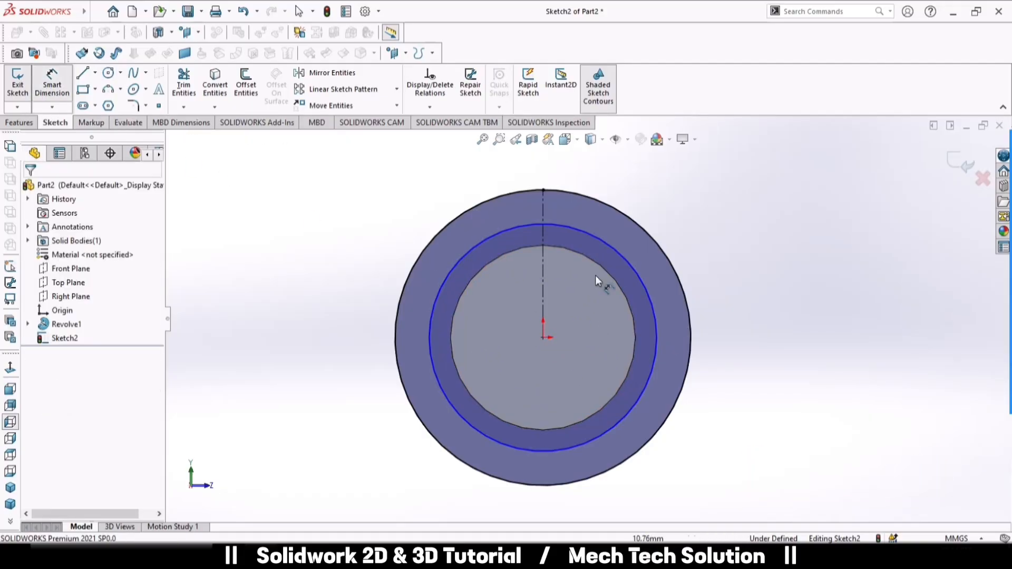
left_click(655, 308)
left_click(778, 199)
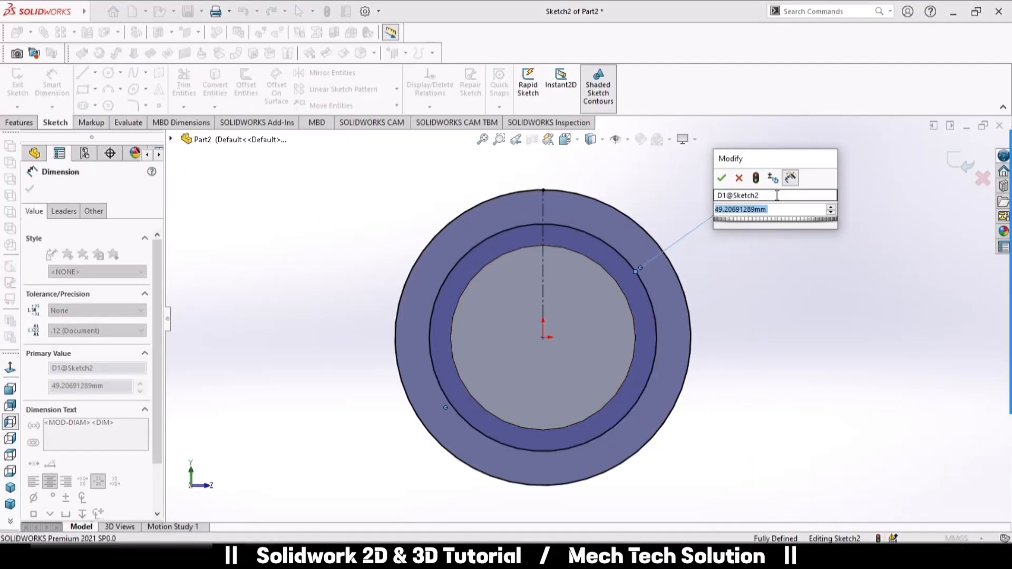
type("55")
key("Return")
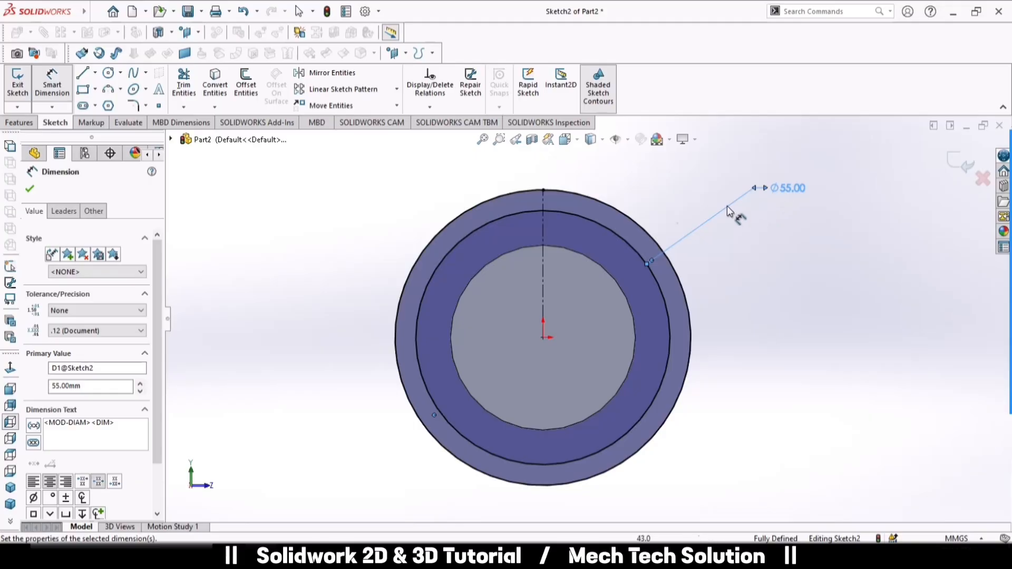
left_click(33, 193)
Step: Sketch two separate horizontal lines above the outer circle, the upper about 2.17 mm long and the lower about 1.07 mm long
scroll(549, 191, "down", 6)
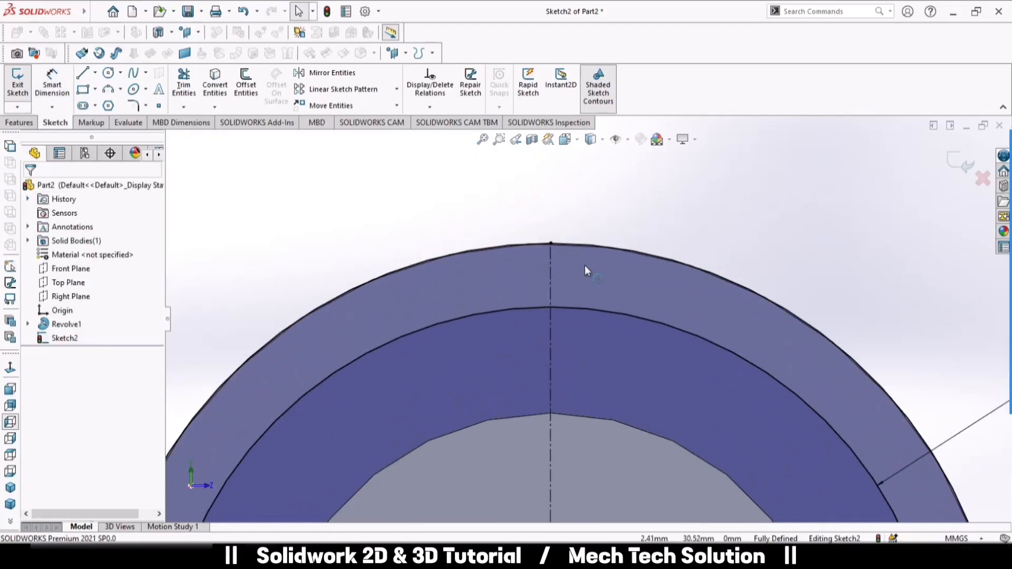
middle_click_drag(621, 334, 622, 360, "ctrl")
scroll(549, 270, "down", 3)
left_click(83, 73)
left_click(401, 165)
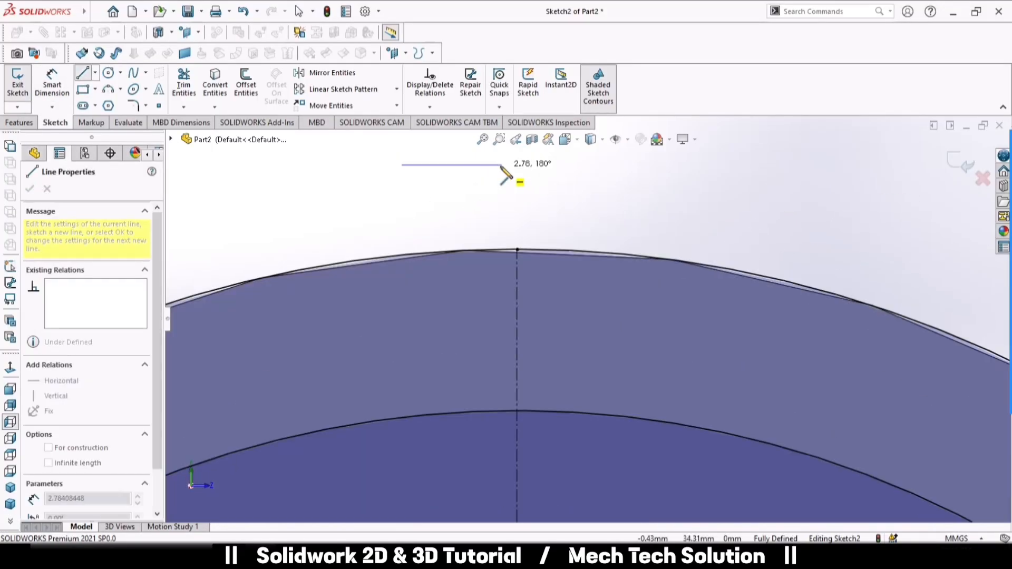
key("Escape")
left_click(83, 75)
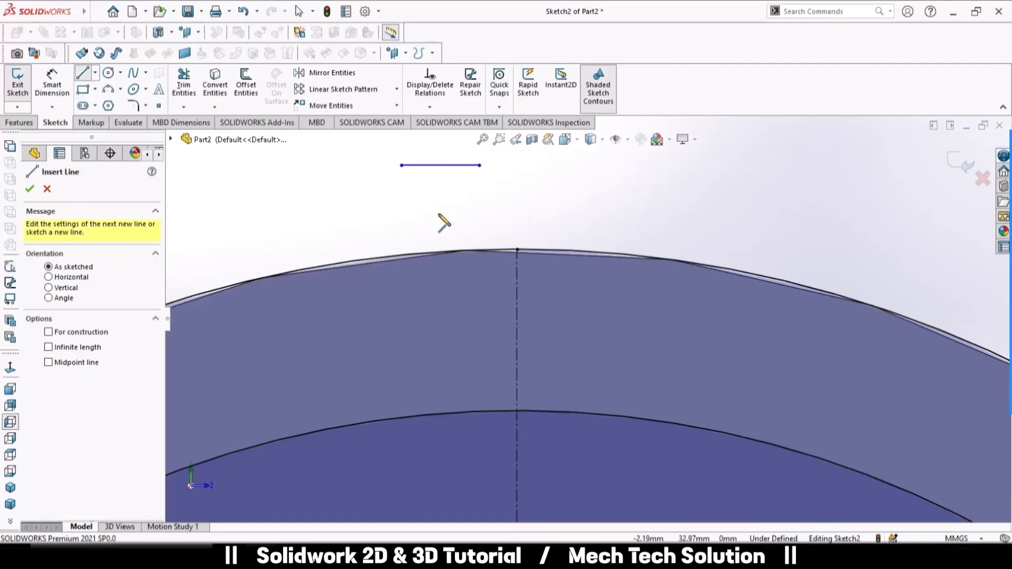
left_click(432, 209)
left_click(471, 210)
key("Escape")
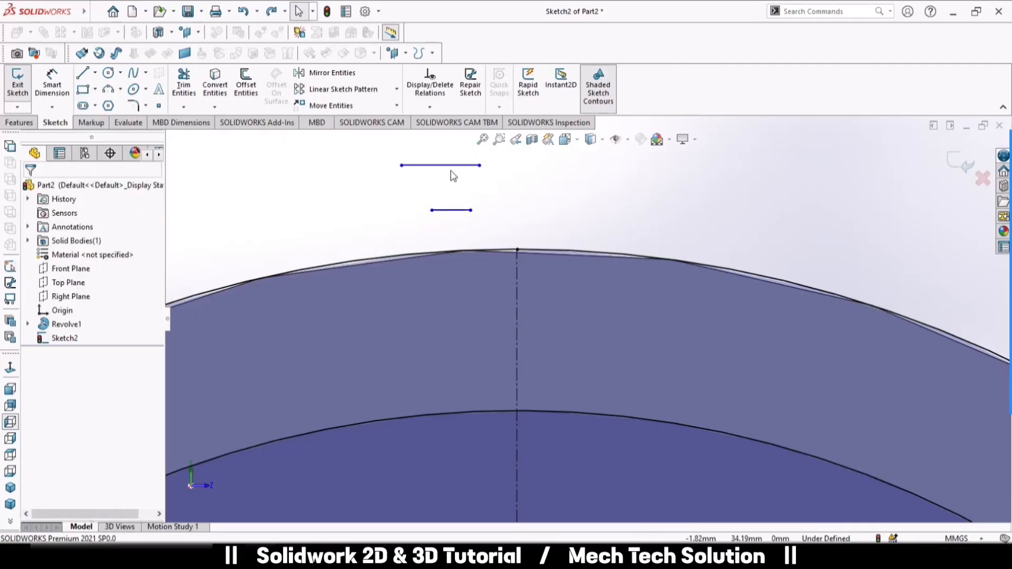
Step: Make the longer line's midpoint coincident with the construction line's upper endpoint on the outer circle
left_click(441, 165)
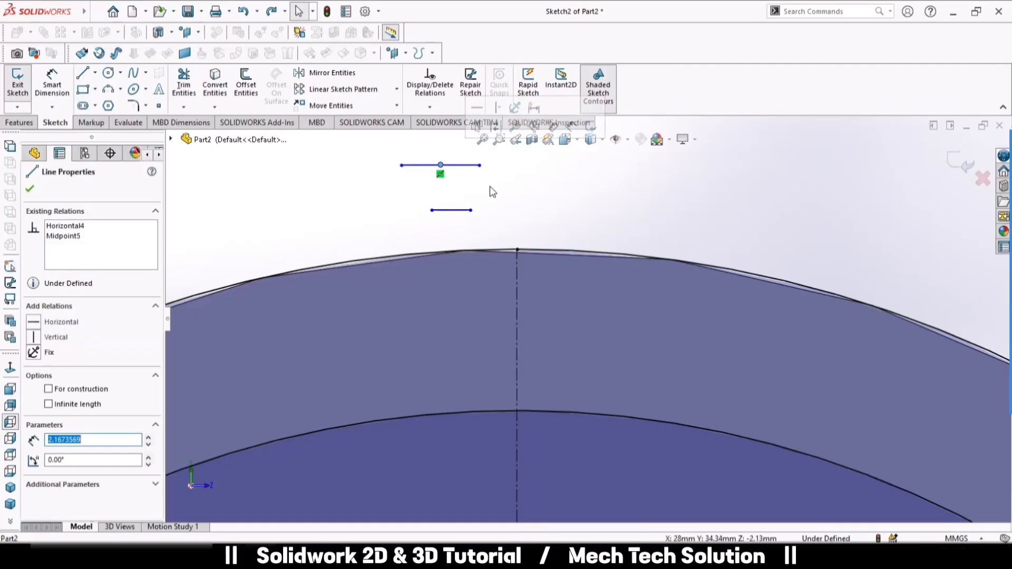
left_click(517, 249, "ctrl")
left_click(592, 194)
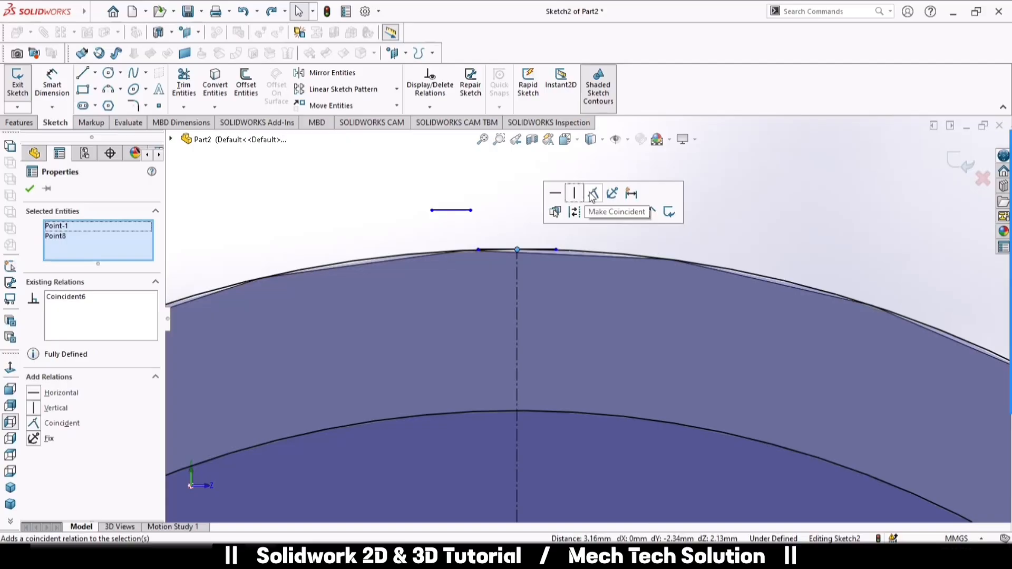
left_click(492, 194)
Step: Make the shorter horizontal line tangent to the 55 mm circle
left_click(454, 211)
left_click(453, 213)
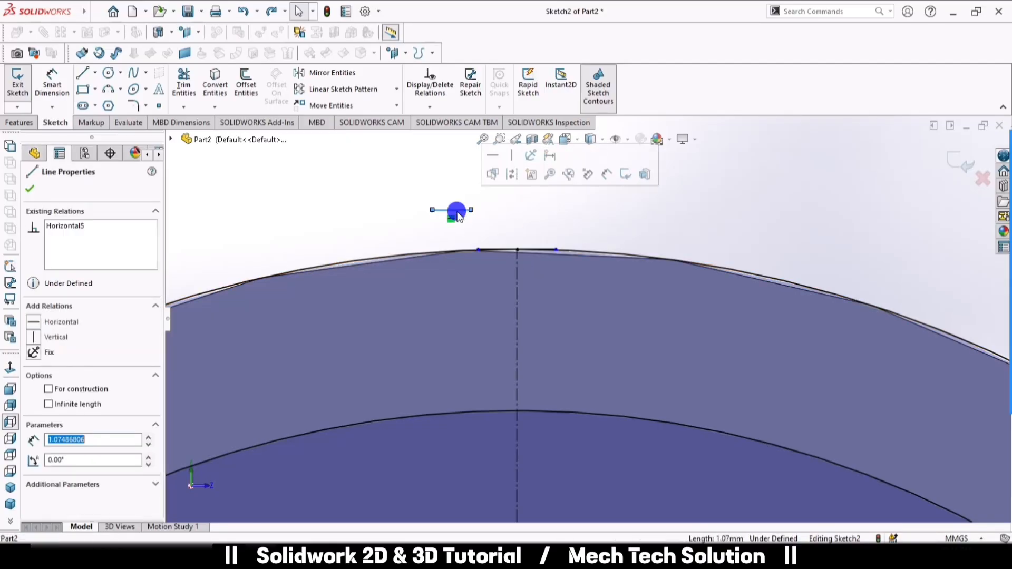
left_click(553, 411)
left_click(591, 355)
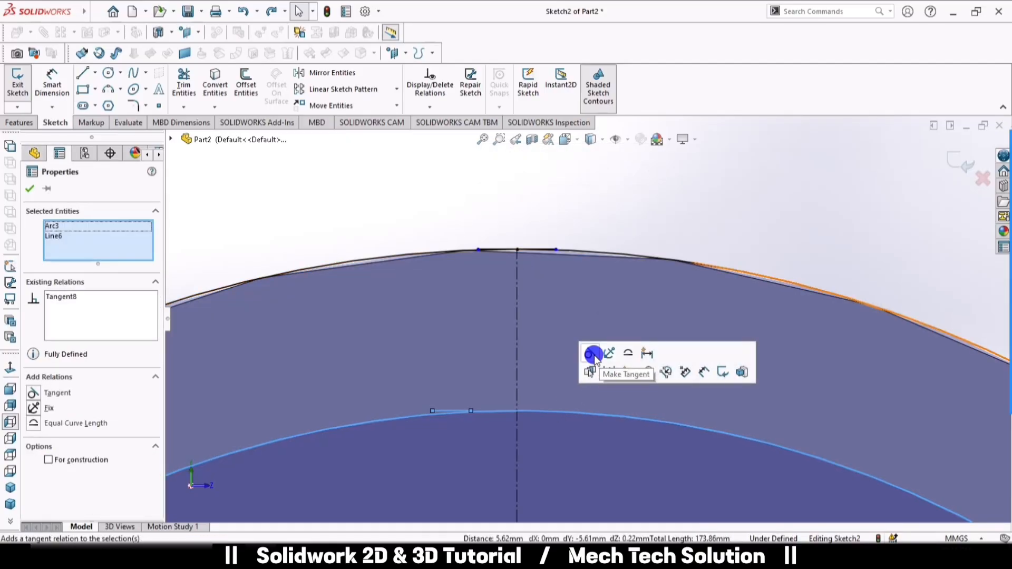
left_click(599, 199)
Step: Make the lower horizontal line's midpoint coincident with the 55 mm circle
left_click(451, 410)
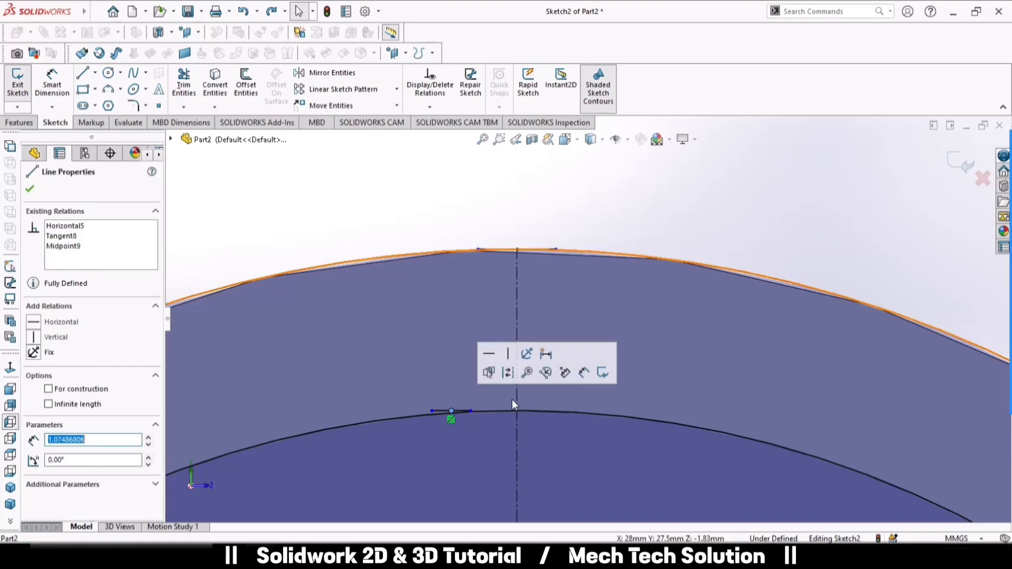
left_click(514, 411, "ctrl")
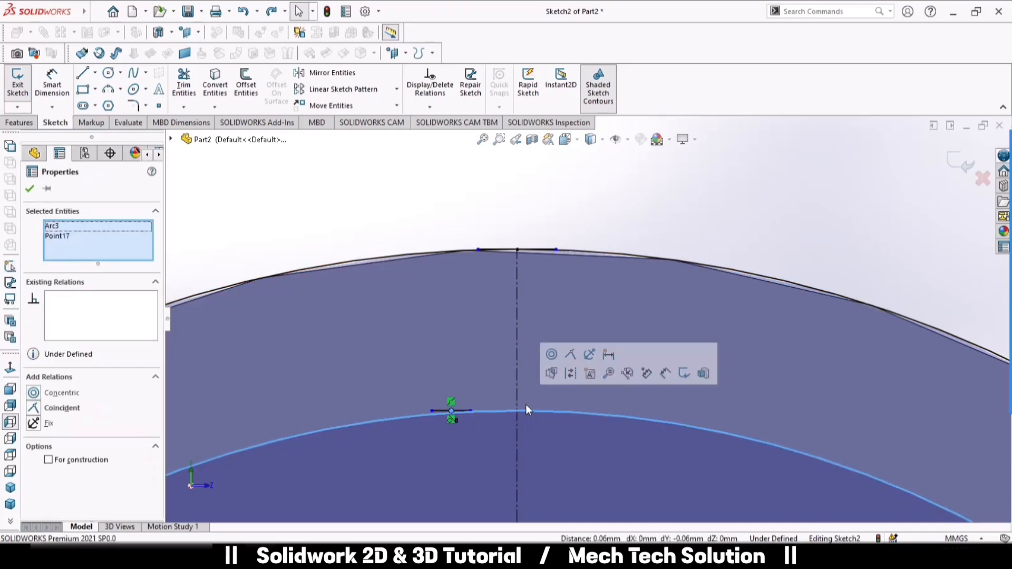
left_click(572, 356)
left_click(579, 229)
Step: Make the upper horizontal line tangent to the outer circle
left_click(539, 249)
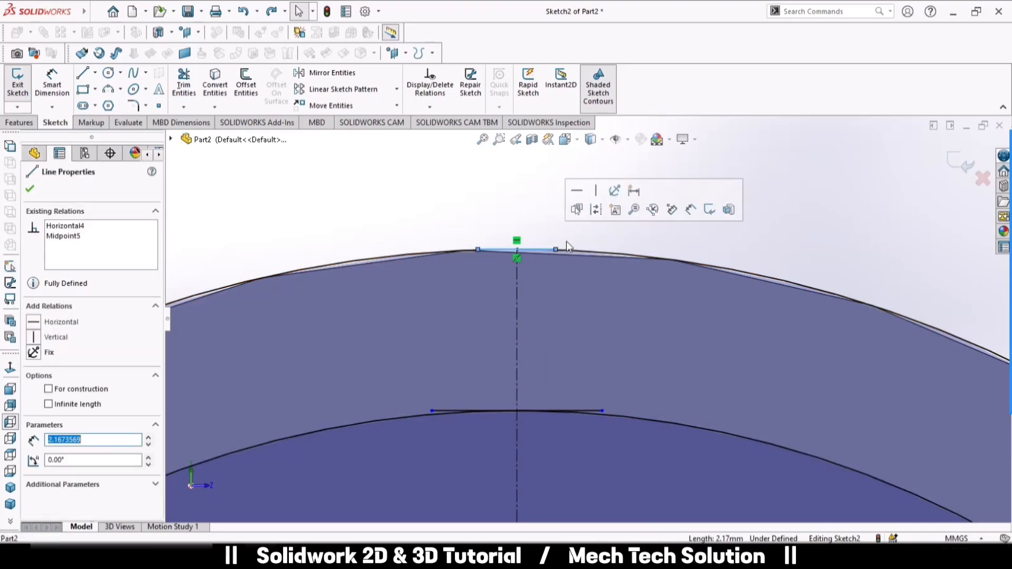
left_click(596, 255, "ctrl")
left_click(627, 197)
left_click(570, 200)
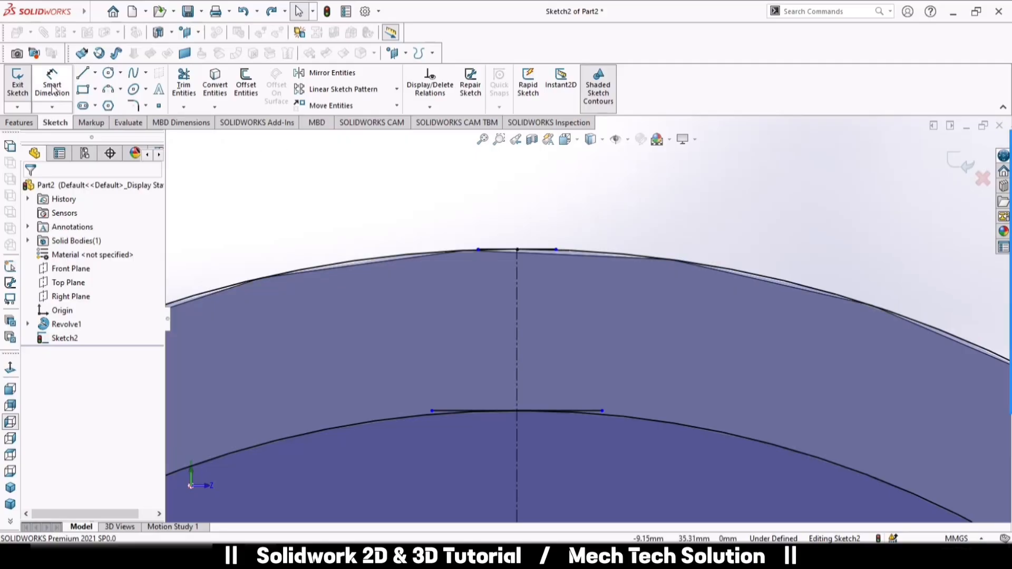
Step: Dimension the upper horizontal line as 5 mm long and the lower one as 1 mm long
left_click(544, 250)
left_click(525, 190)
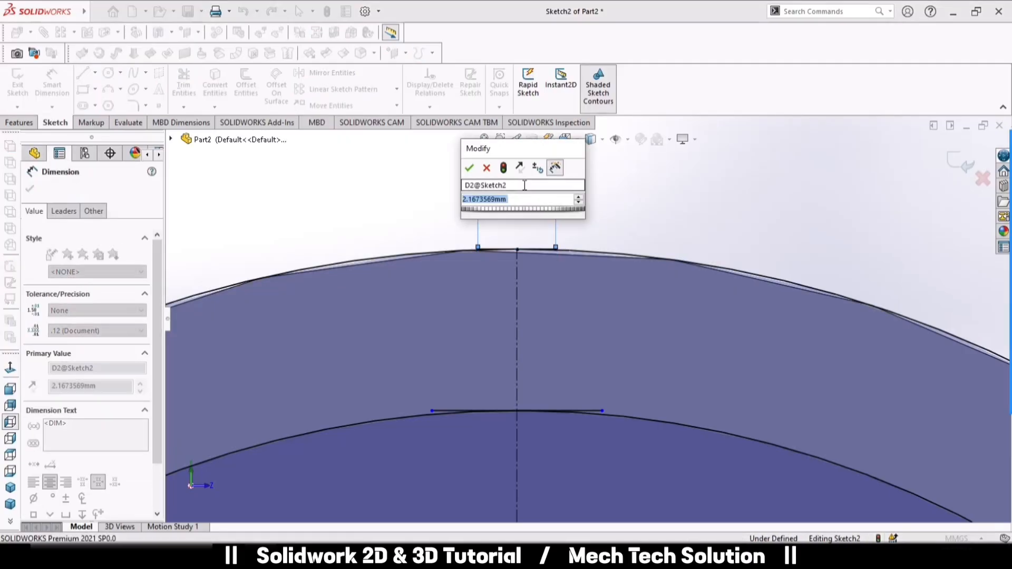
type("5")
key("Return")
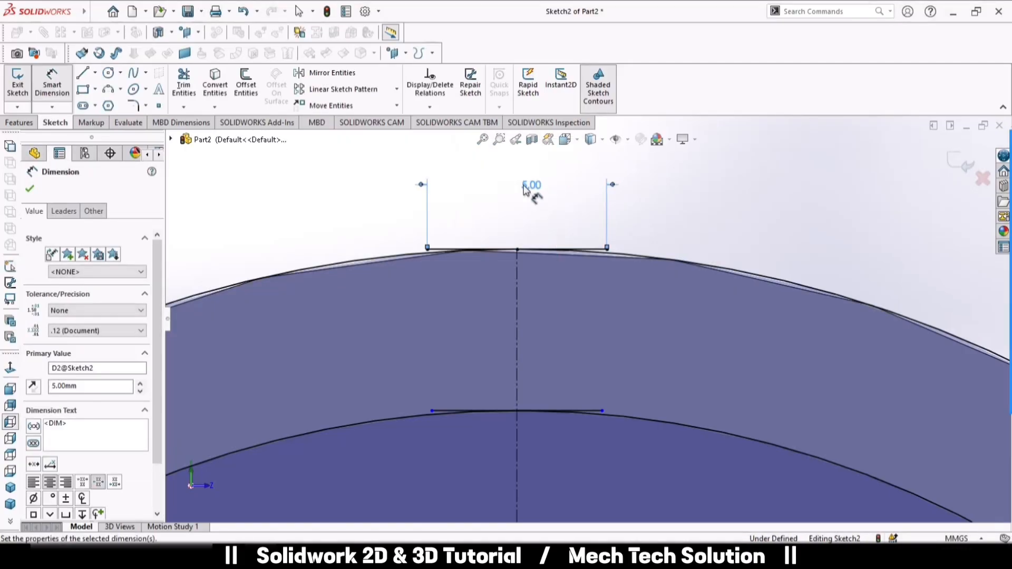
left_click(547, 410)
left_click(531, 443)
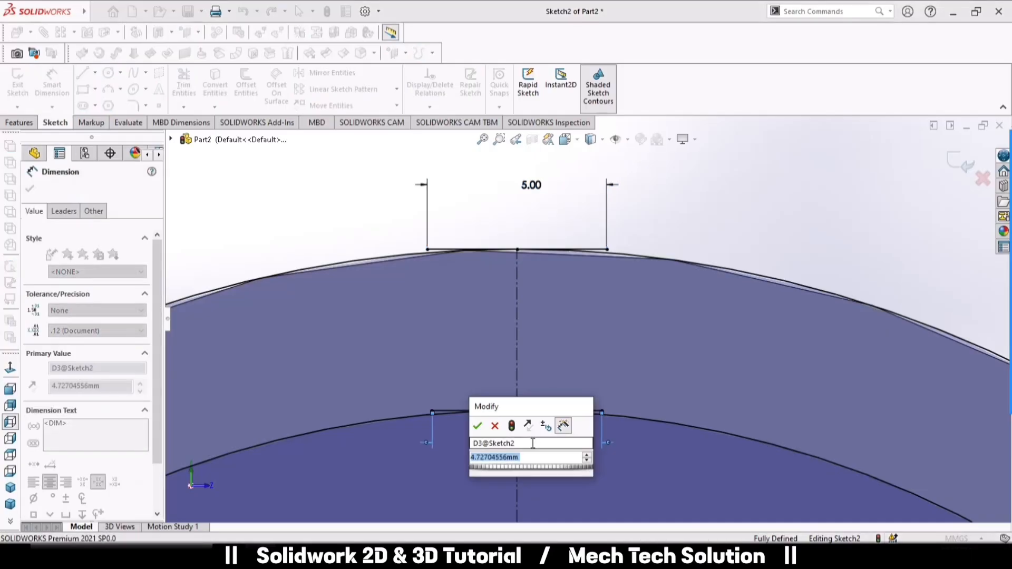
type("1")
key("Return")
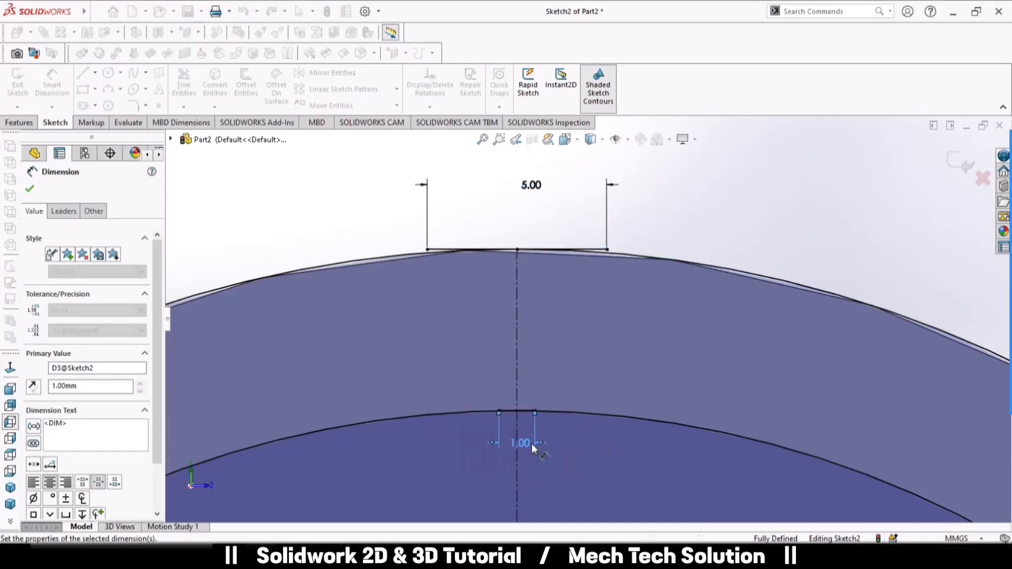
left_click(711, 224)
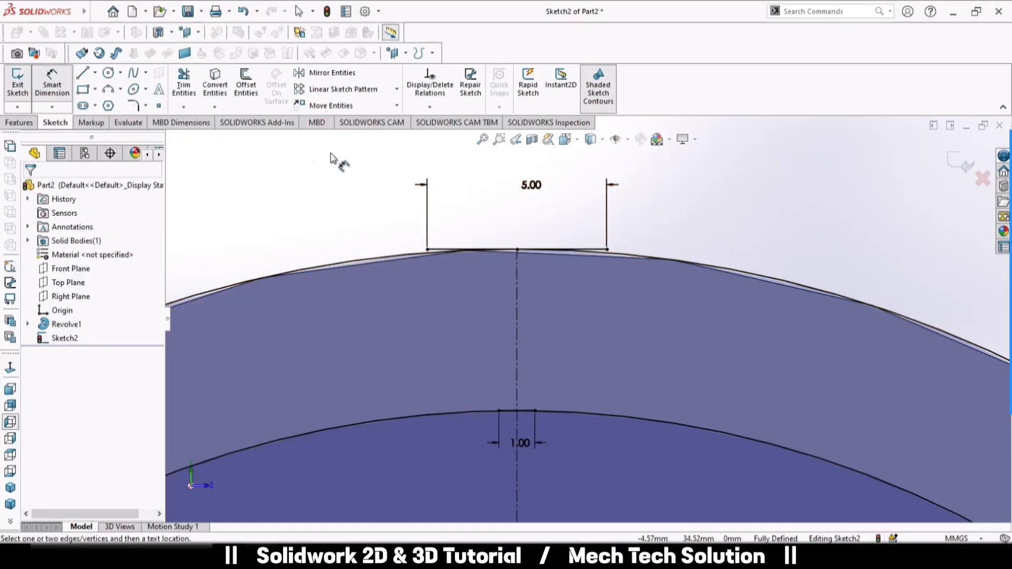
Step: Sketch a three-point arc from the lower line's right endpoint to the upper line's right endpoint, bulging slightly toward the centreline
left_click(109, 89)
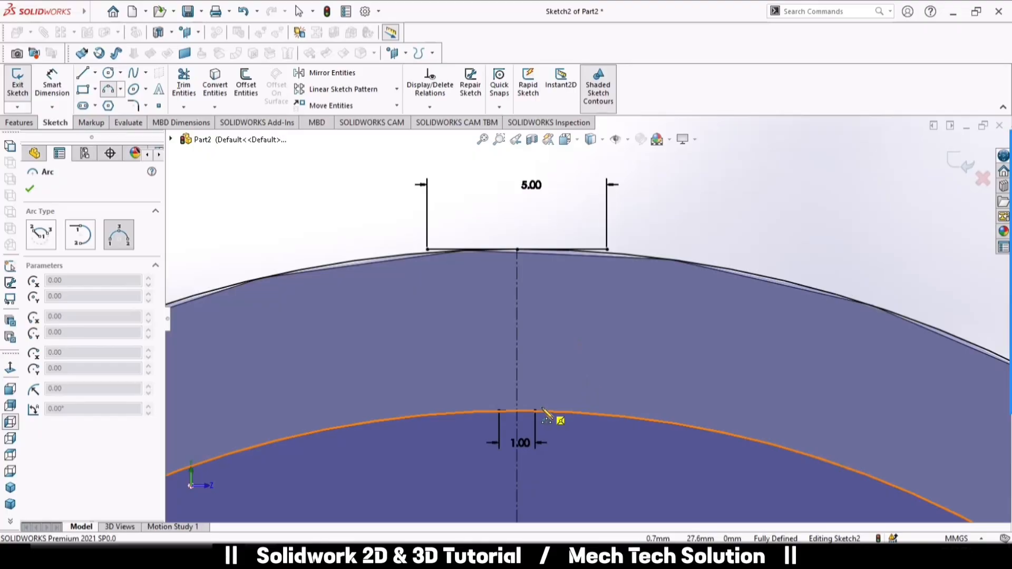
left_click(517, 411)
left_click(606, 251)
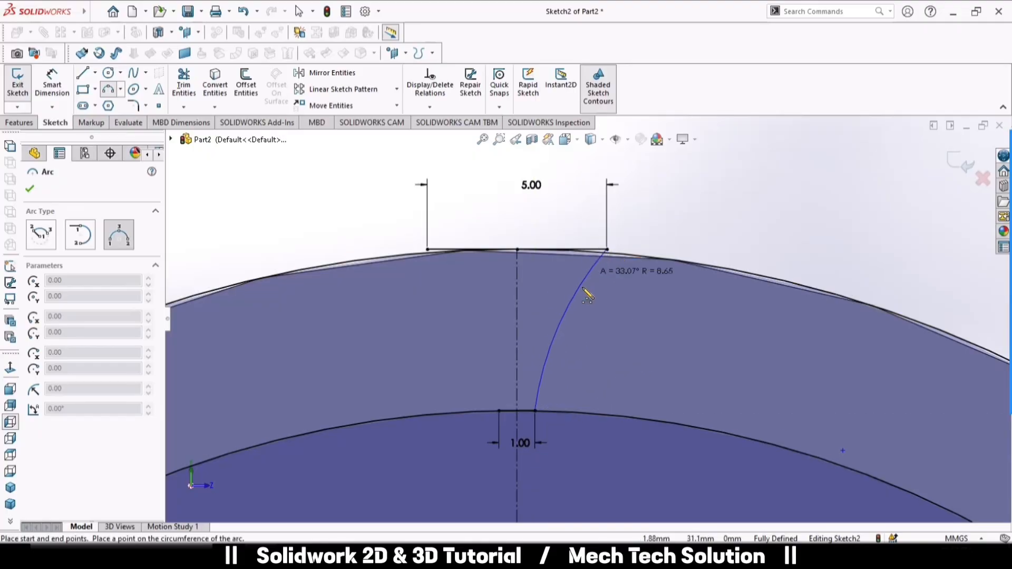
left_click(575, 317)
left_click(29, 189)
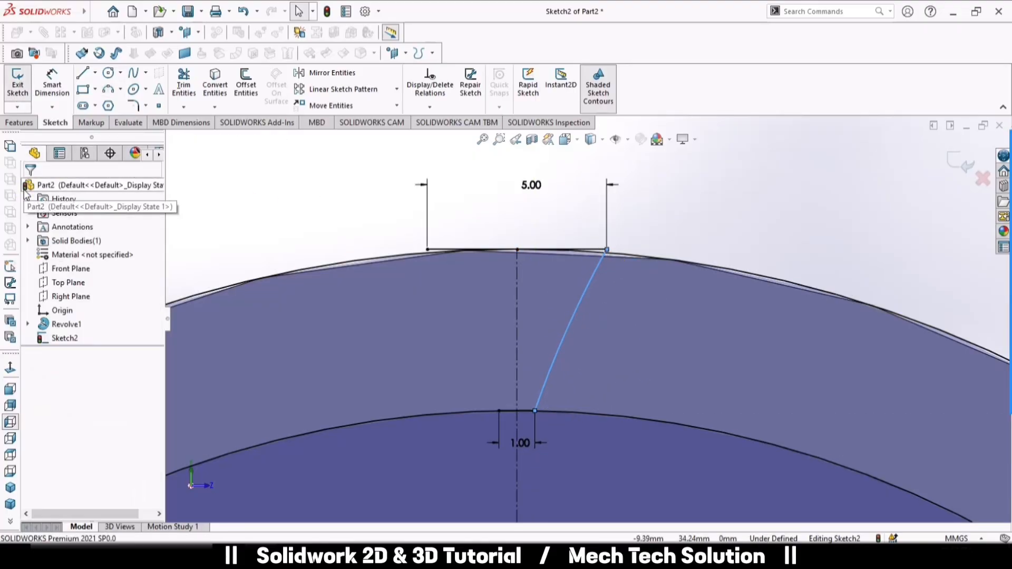
Step: Dimension the right side arc with a radius of 15 mm
left_click(52, 82)
left_click(569, 333)
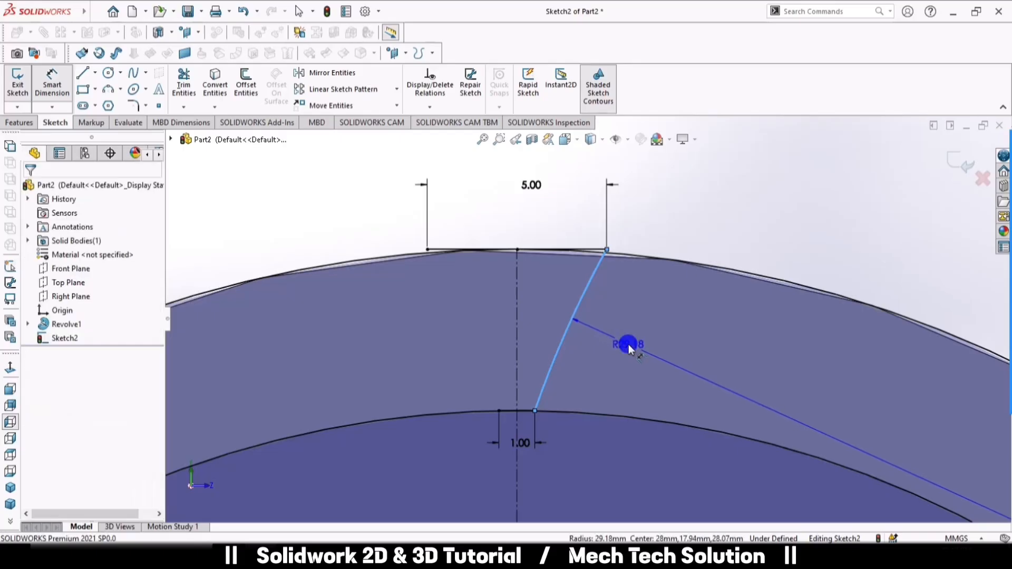
left_click(627, 346)
type("15")
key("Return")
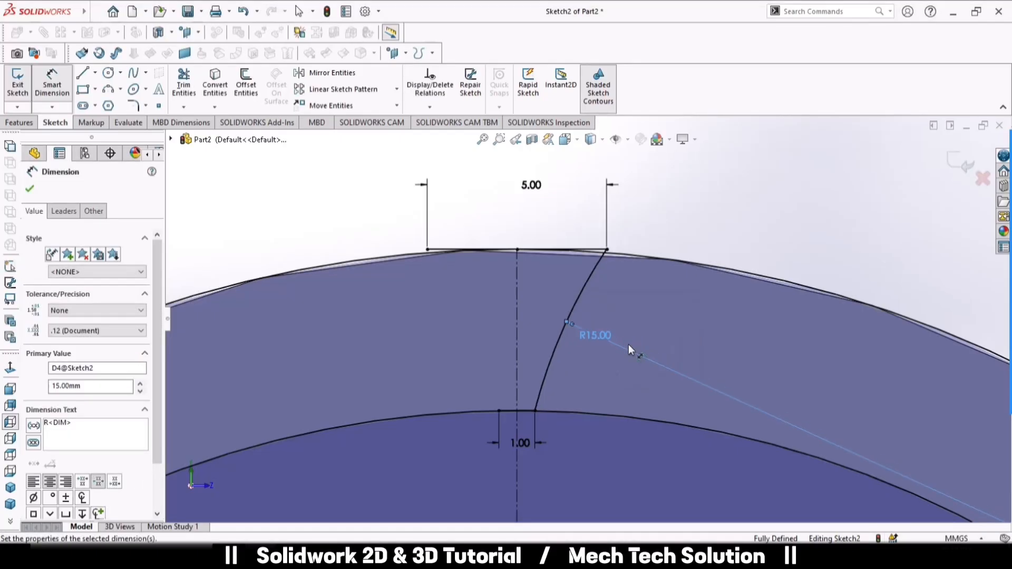
key("Escape")
Step: Mirror the 15 mm radius arc about the vertical construction line to close the tapered profile
left_click(331, 73)
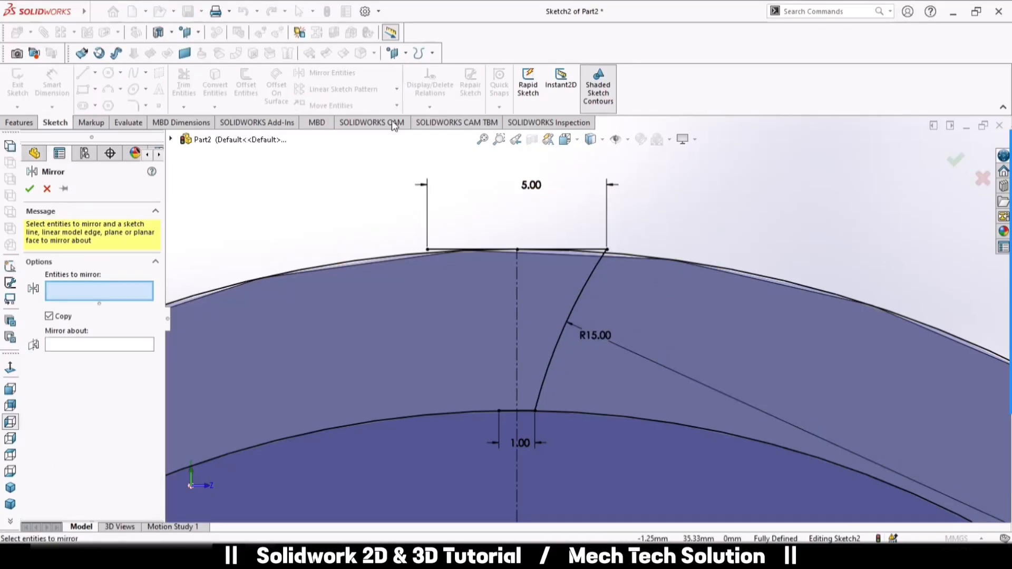
left_click(582, 299)
left_click(77, 347)
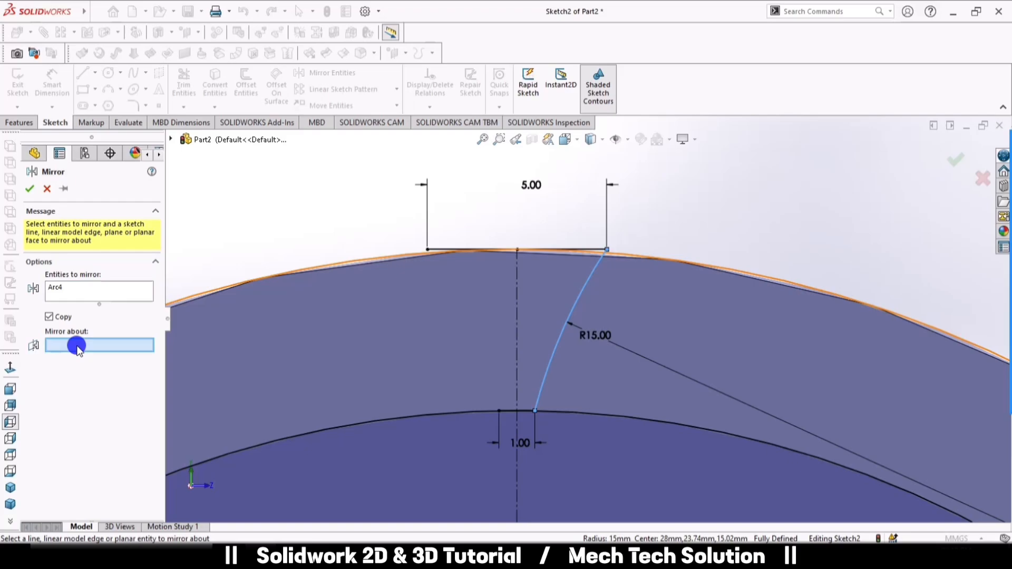
left_click(514, 340)
left_click(29, 195)
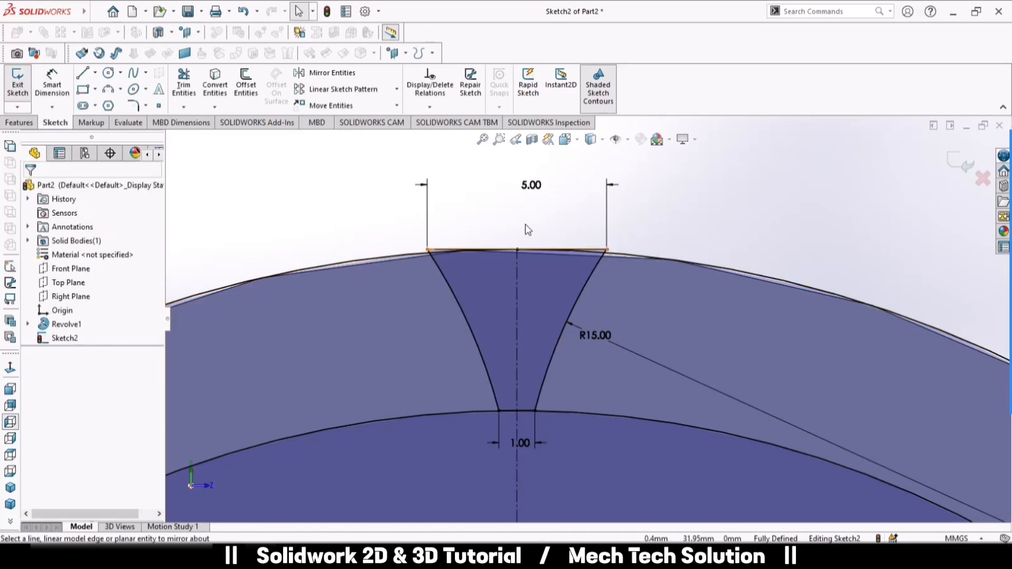
Step: Move the 5 mm dimension closer to the upper horizontal line
left_click_drag(530, 187, 525, 210)
scroll(543, 342, "down", 2)
scroll(548, 340, "down", 1)
scroll(603, 320, "up", 1)
scroll(606, 316, "up", 2)
scroll(585, 269, "down", 2)
left_click(759, 194)
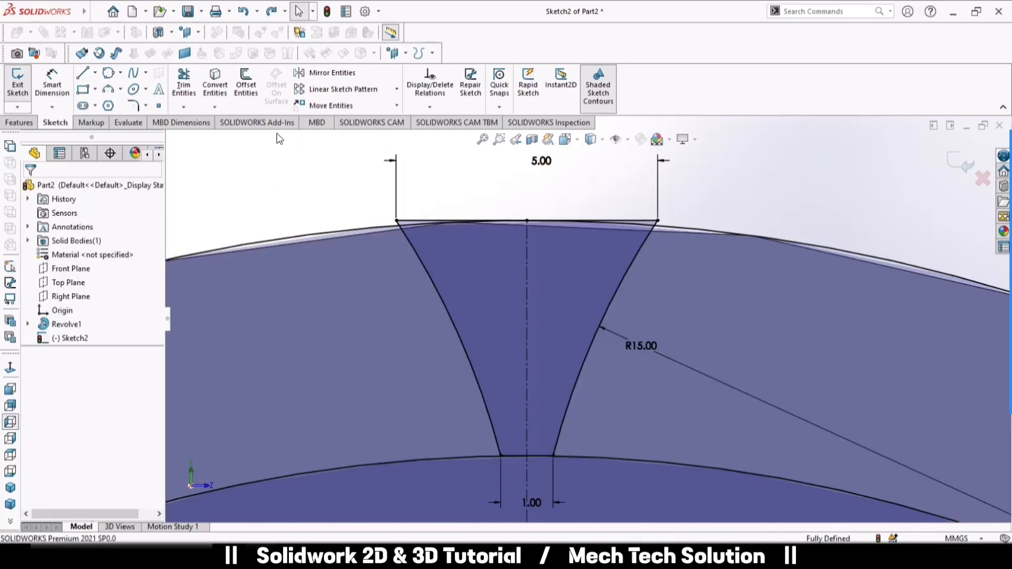
Step: Sketch a small perimeter circle in the upper left corner, touching the outer circle and the left side arc
left_click(107, 78)
left_click(354, 229)
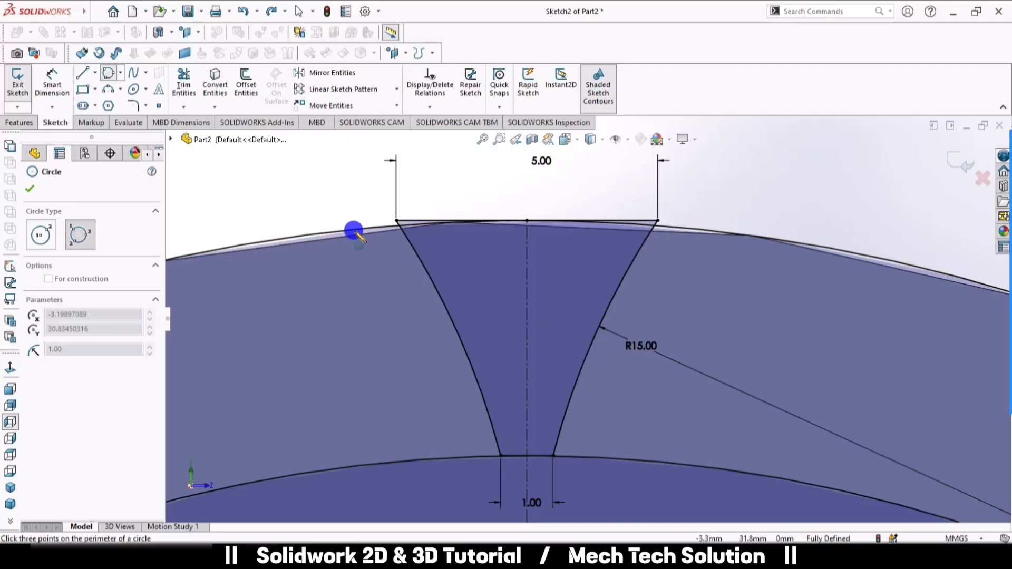
left_click(425, 270)
right_click(390, 270)
left_click(391, 269)
Step: Dimension the upper left corner circle's diameter as 1 mm
left_click(60, 78)
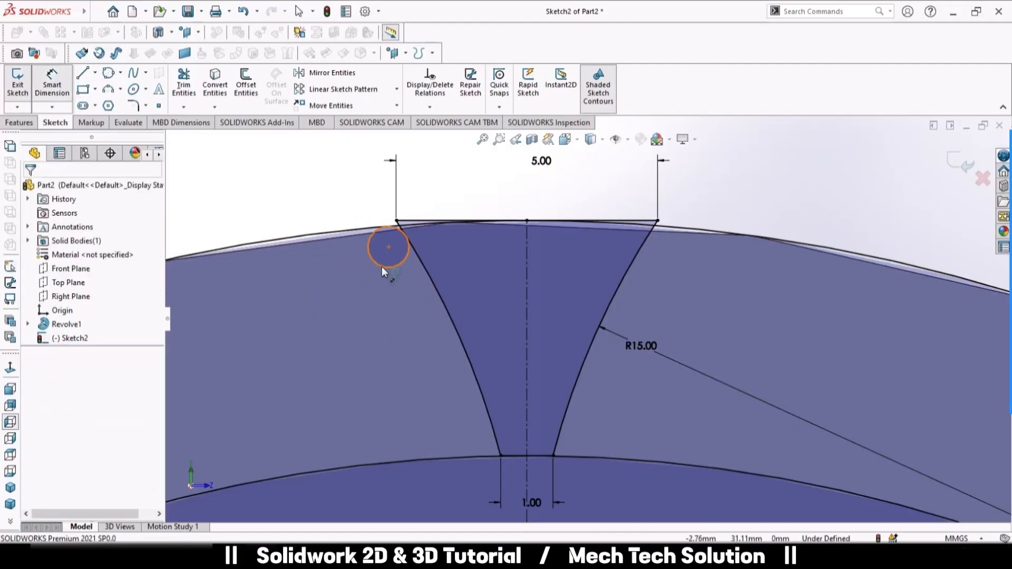
left_click(389, 267)
left_click(338, 301)
key("Return")
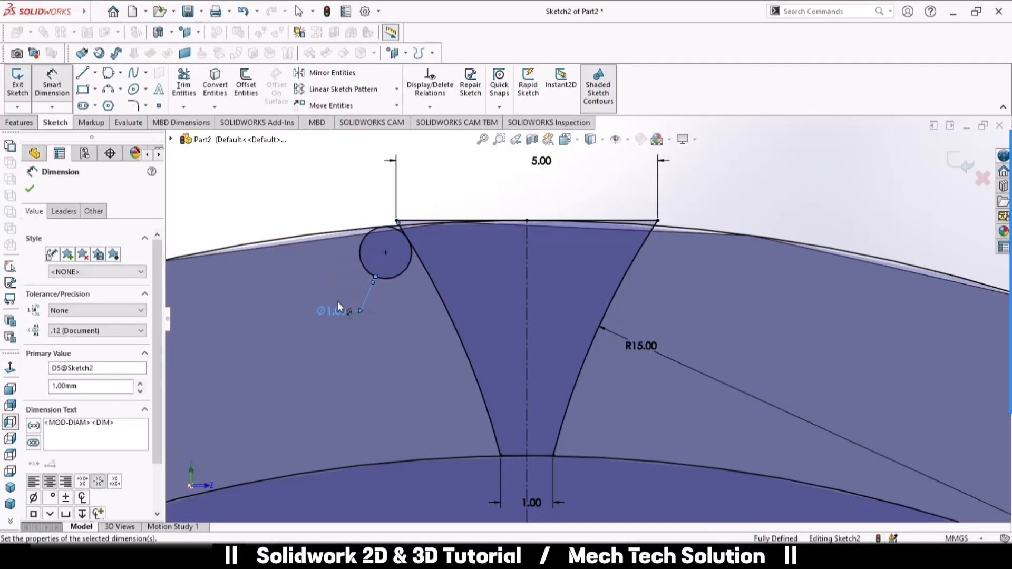
left_click(447, 188)
Step: Sketch a small perimeter circle inside the profile's lower end, touching the lower line and the left side arc
left_click(108, 75)
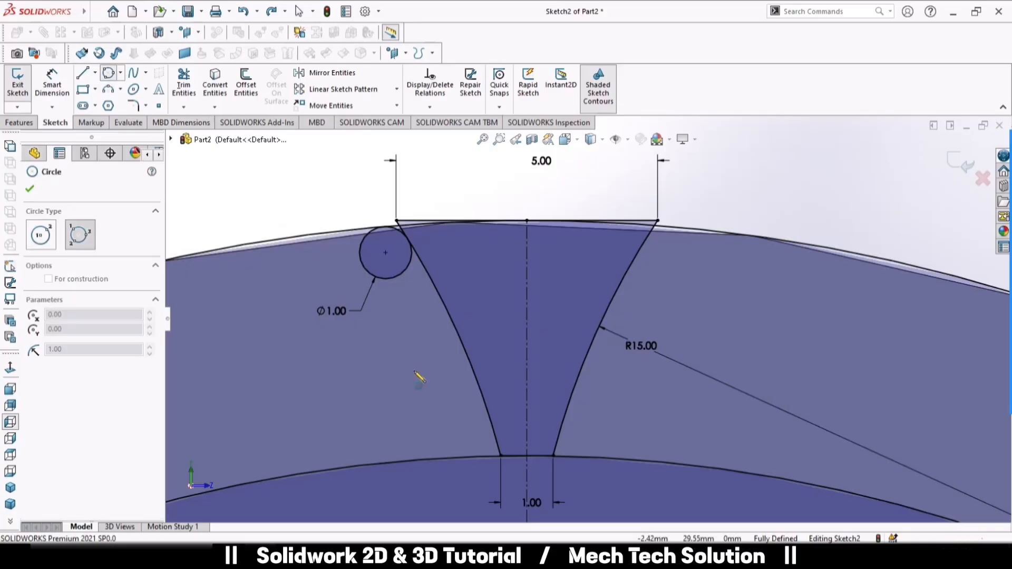
left_click(516, 456)
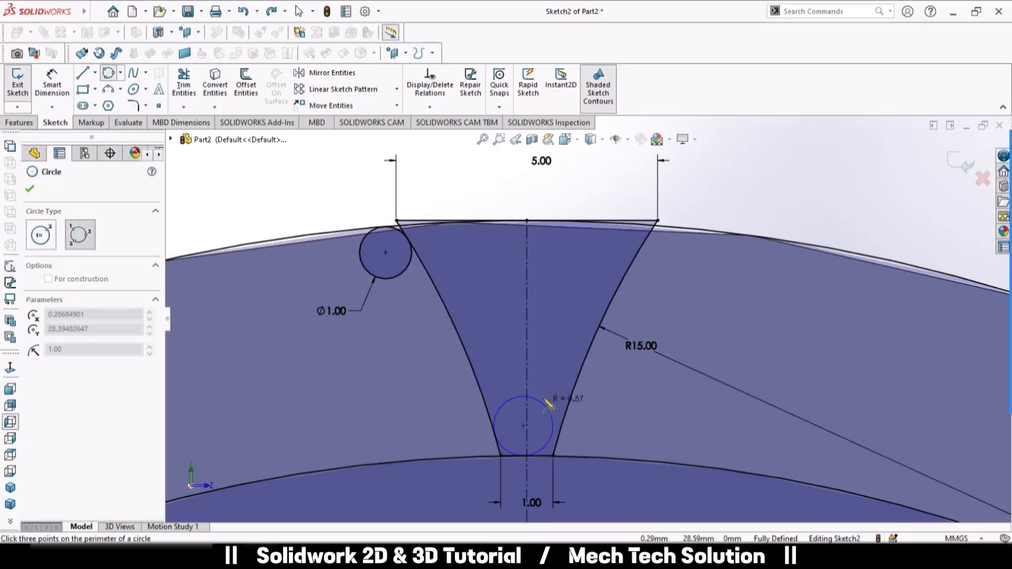
left_click(554, 414)
Step: Dimension the lower circle's diameter as 1 mm
left_click(52, 85)
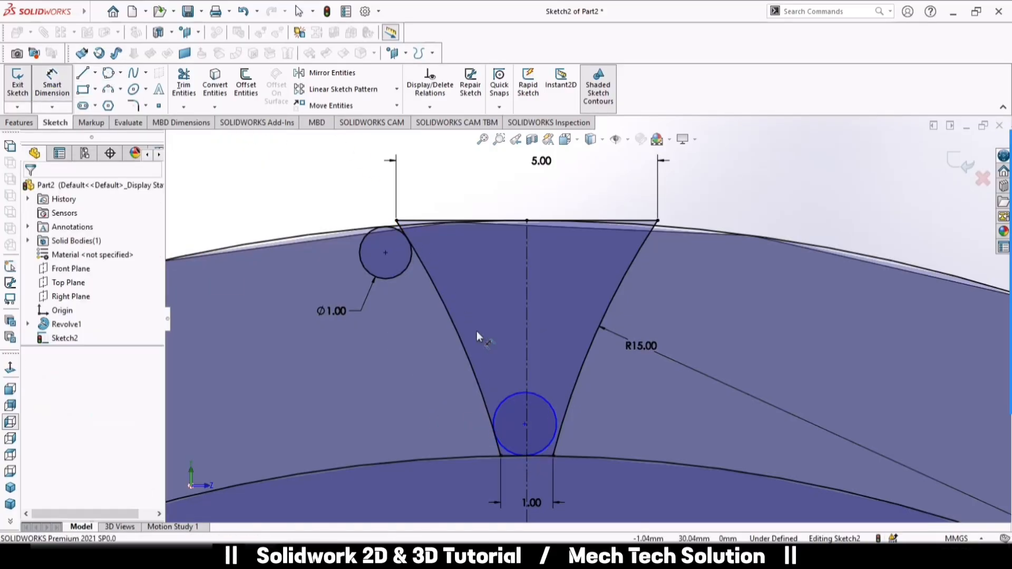
left_click(511, 400)
left_click(407, 385)
type("1")
key("Return")
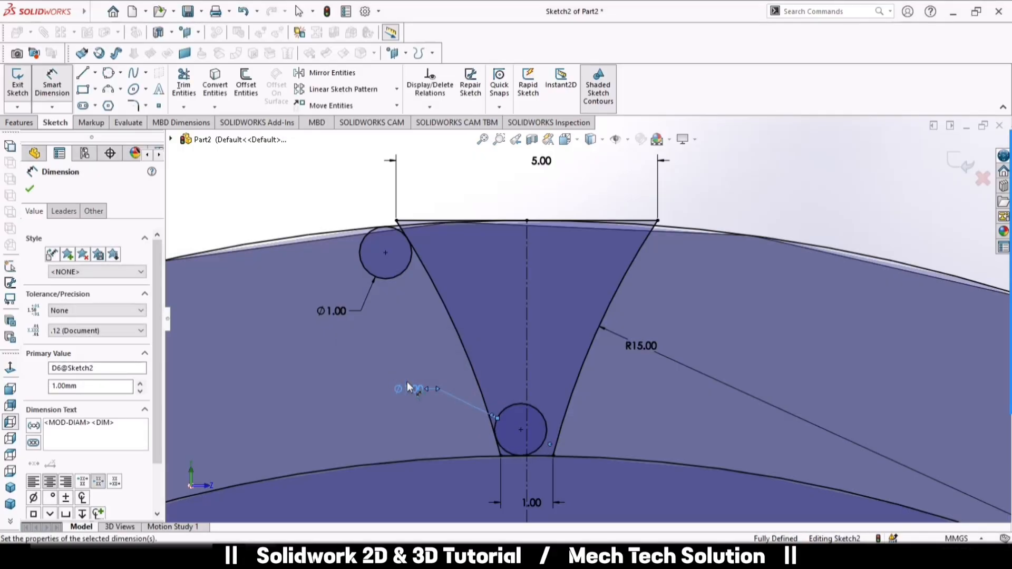
left_click(731, 204)
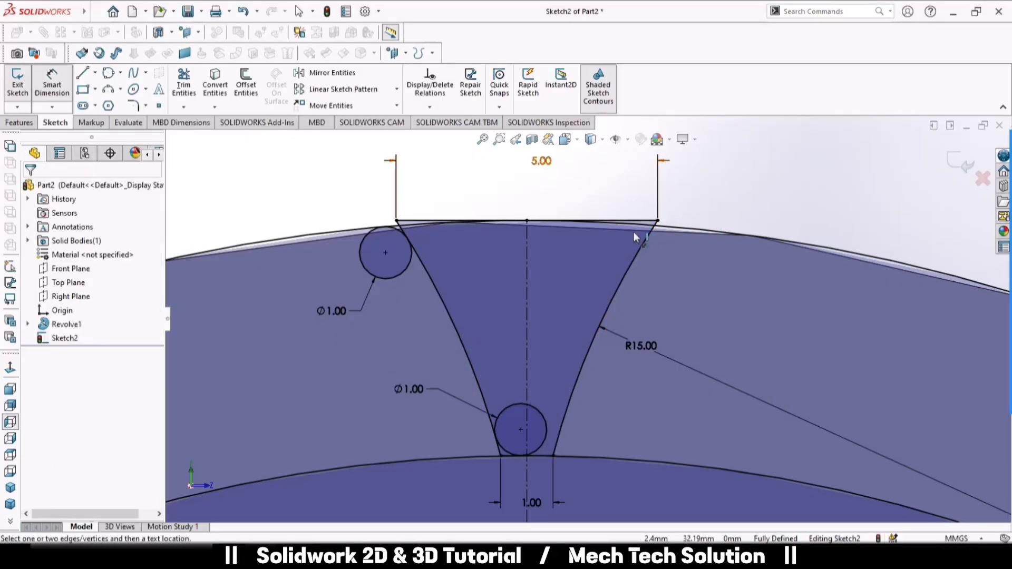
Step: Mirror the upper left and lower 1 mm circles about the vertical construction line
left_click(350, 78)
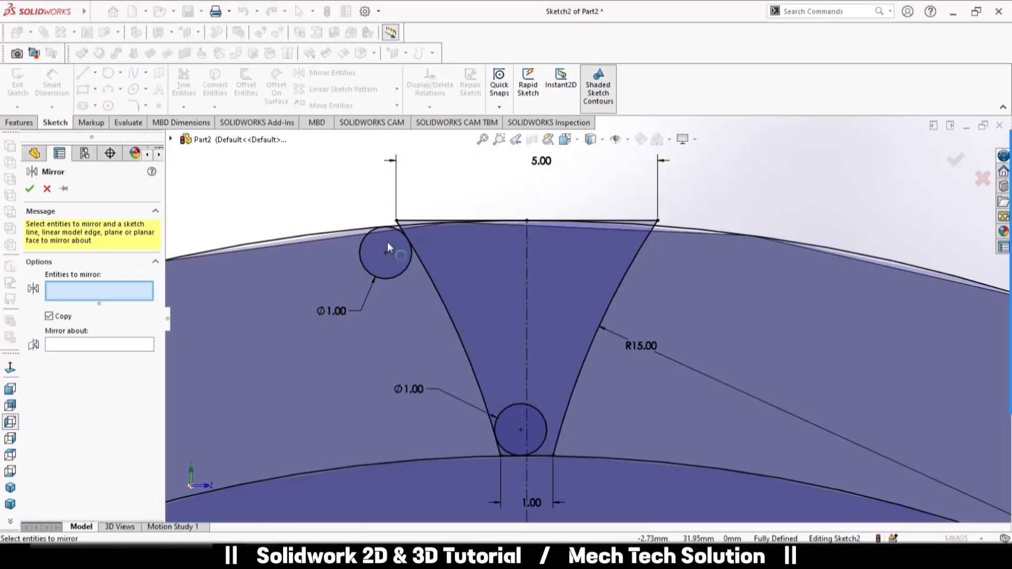
left_click(400, 280)
left_click(518, 407)
left_click(131, 356)
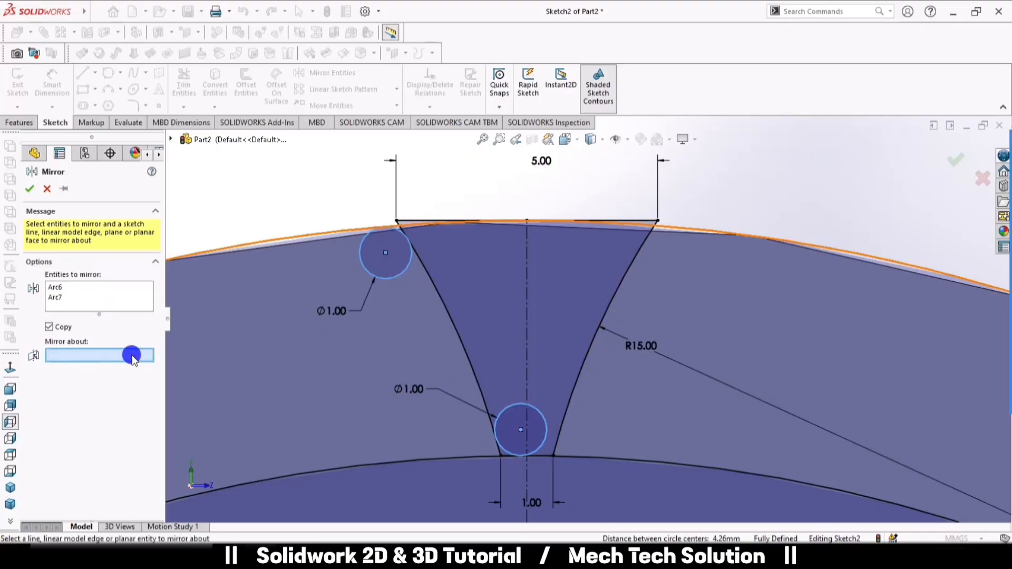
left_click(527, 343)
left_click(29, 188)
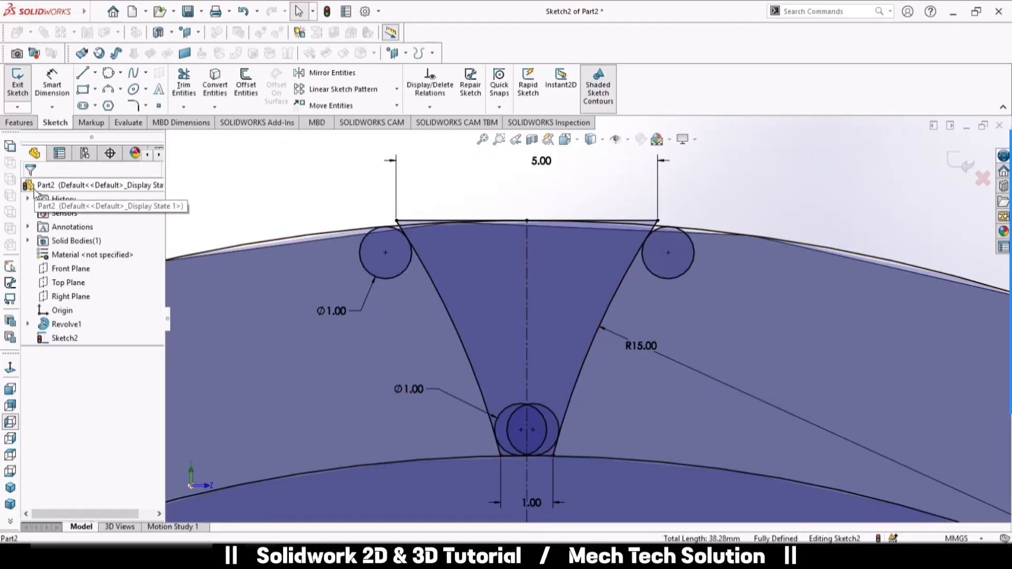
Step: Power-trim the upper horizontal line, the side arcs' upper tips and the two upper circles, leaving only the rounded corner arcs
left_click(183, 84)
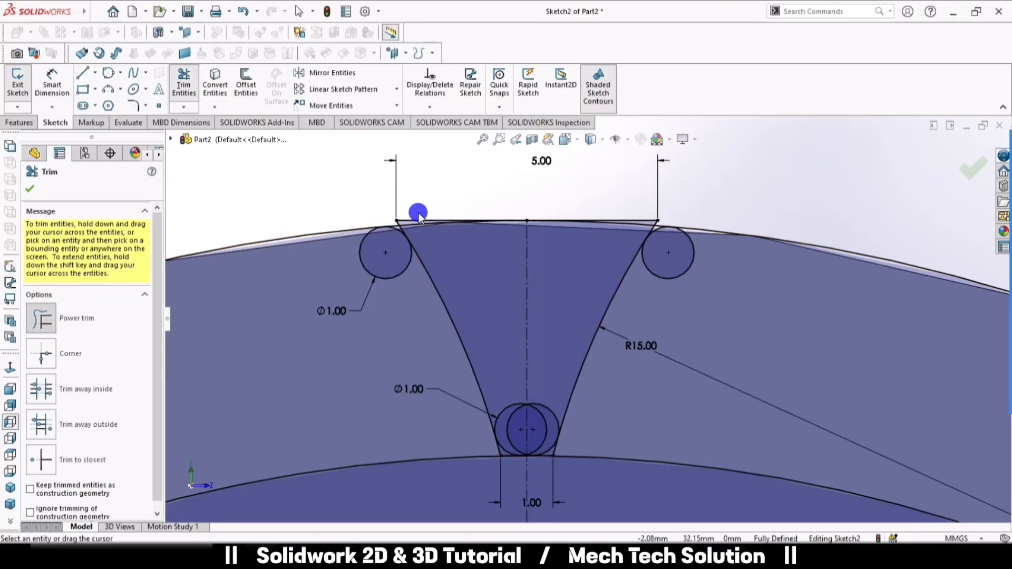
mouse_move(418, 214)
left_mouse_down()
mouse_move(403, 224)
mouse_move(658, 216)
mouse_move(650, 222)
mouse_move(730, 289)
left_mouse_up()
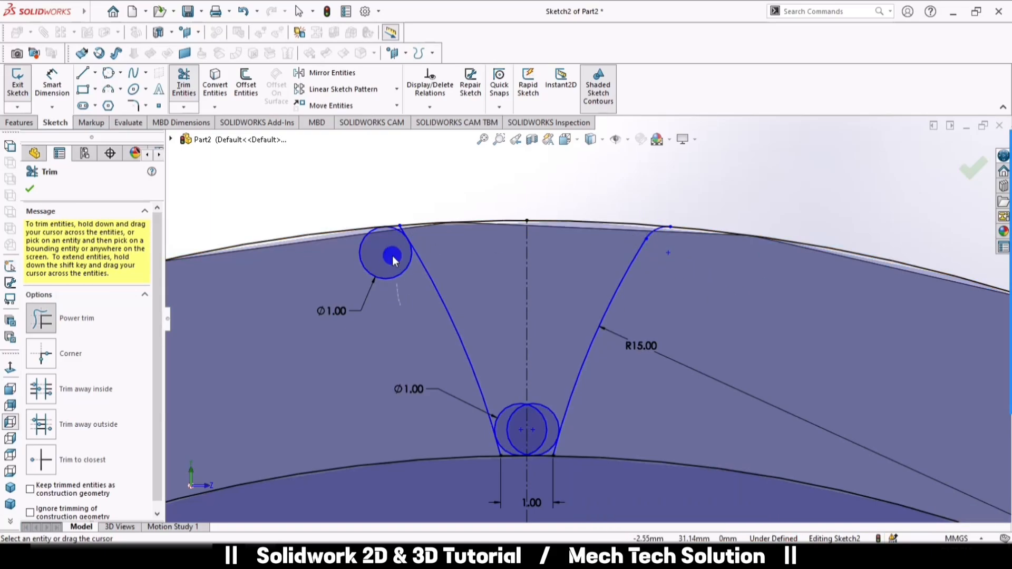
left_click_drag(392, 255, 422, 248)
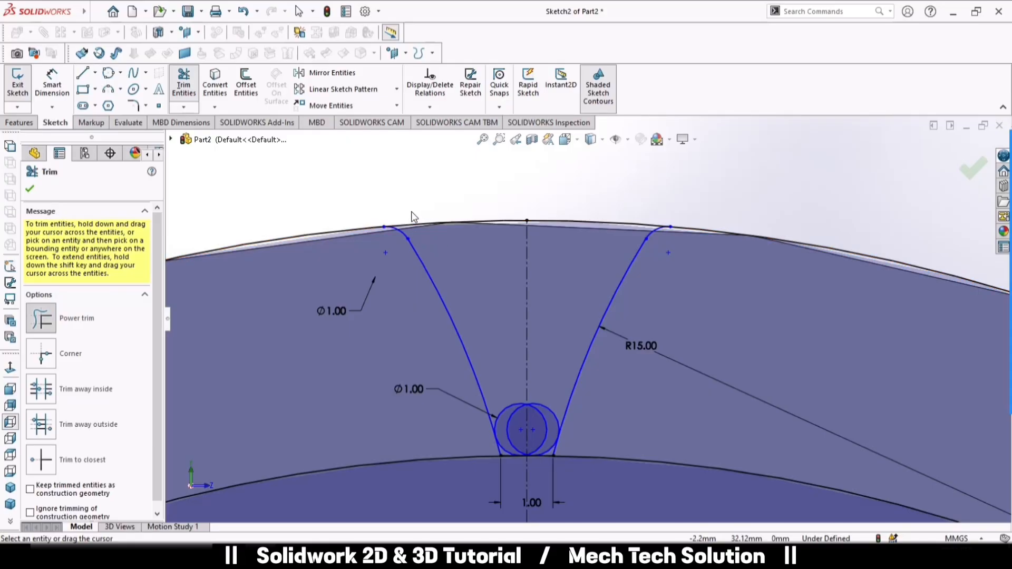
key("Escape")
Step: Make the upper left and upper right corner arcs tangent to the outer circle
left_click(374, 232)
left_click(401, 232, "ctrl")
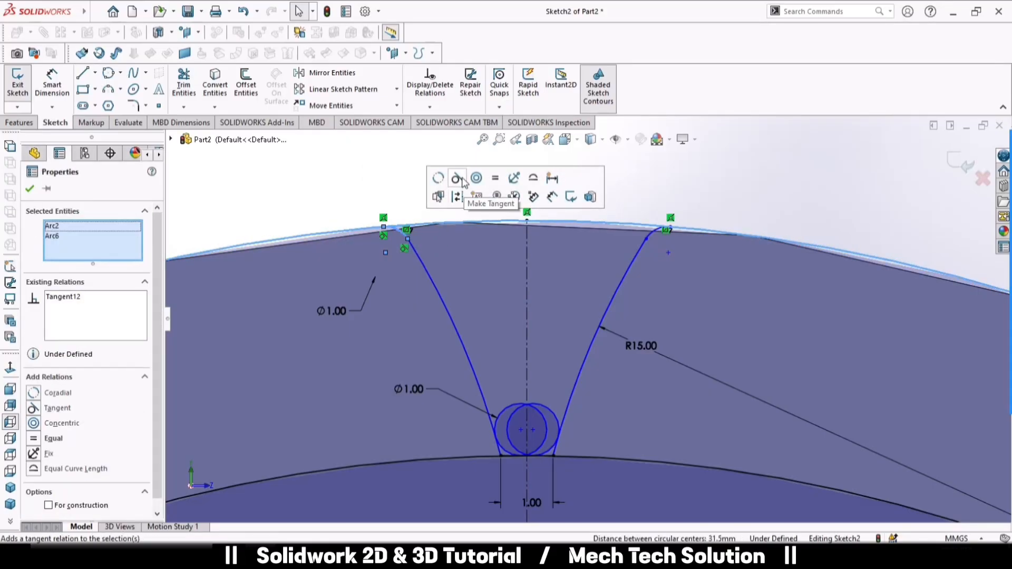
left_click(457, 177)
left_click(710, 177)
left_click(651, 239)
left_click(685, 229, "ctrl")
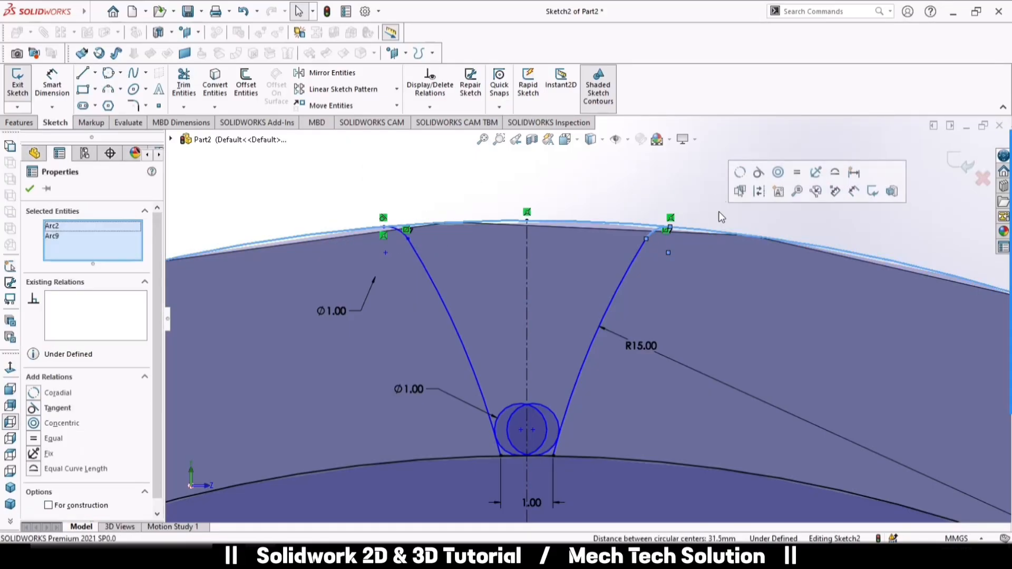
left_click(767, 176)
left_click(400, 154)
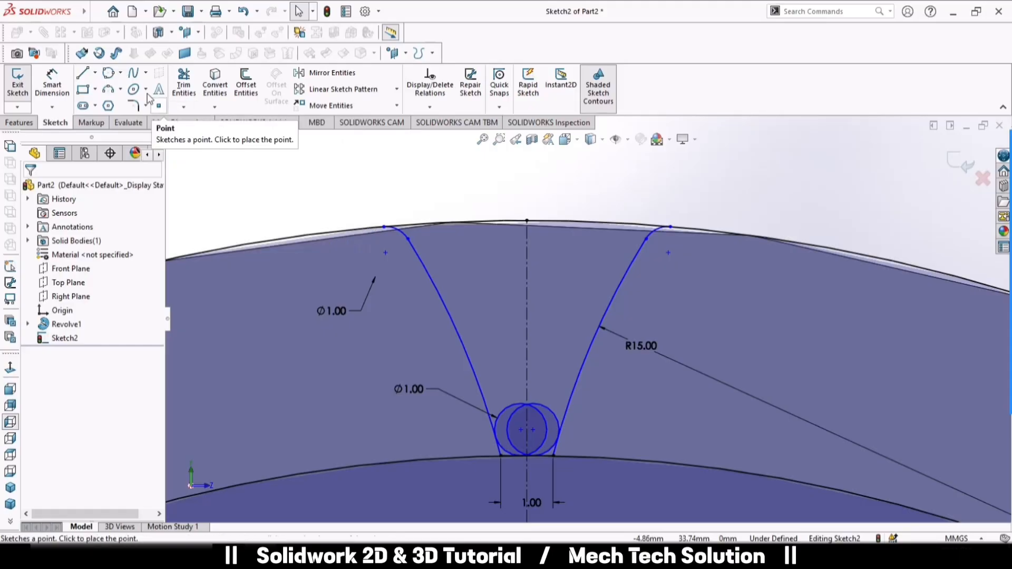
Step: Dimension the distance between the outer endpoints of the two upper corner arcs as 5 mm
left_click(55, 91)
left_click(383, 227)
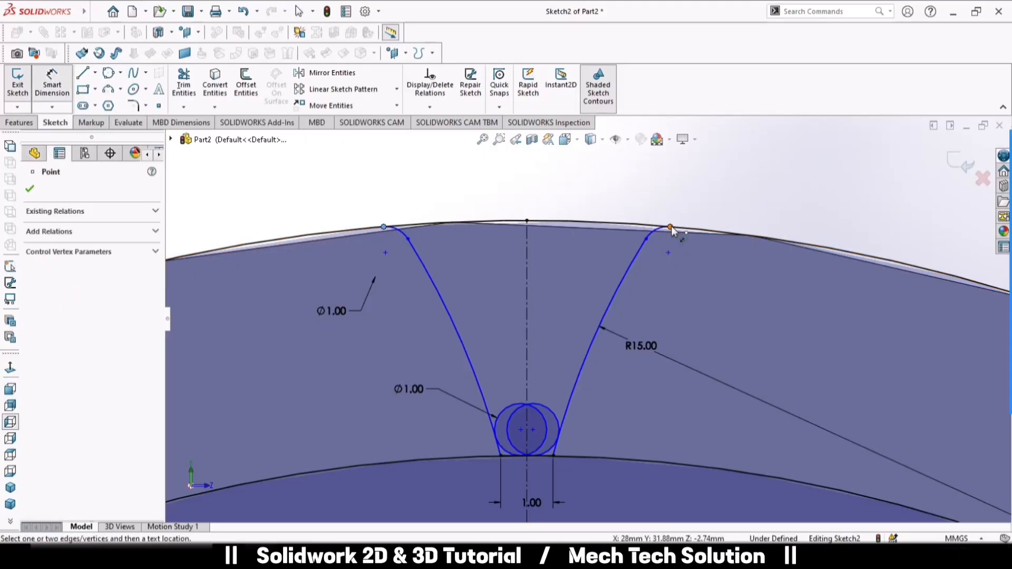
left_click(529, 190)
type("5")
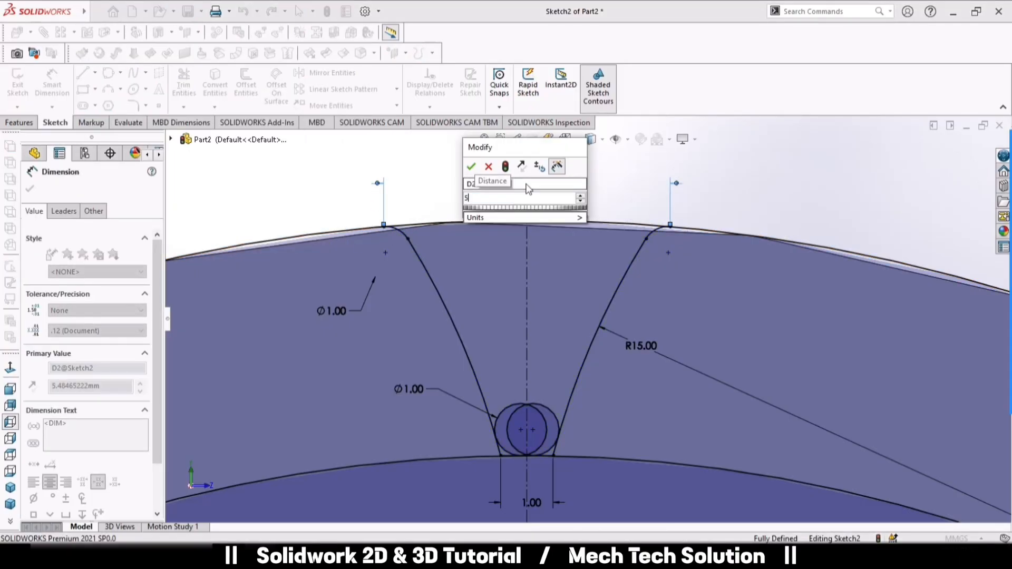
key("Return")
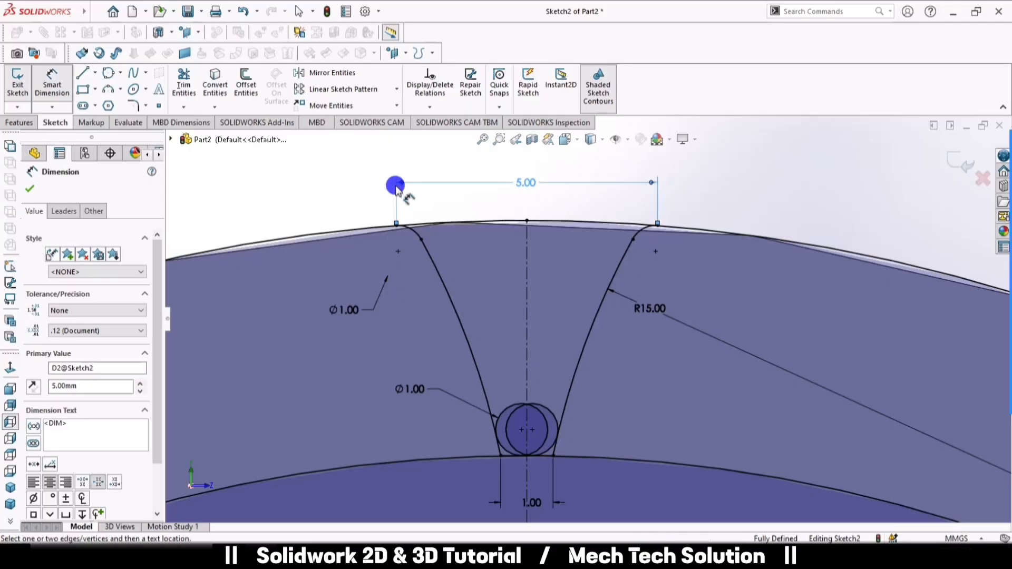
key("Escape")
Step: Power-trim the two lower 1 mm circles so only their bottom corner arcs between the side arcs and the centerline are left
scroll(533, 479, "down", 2)
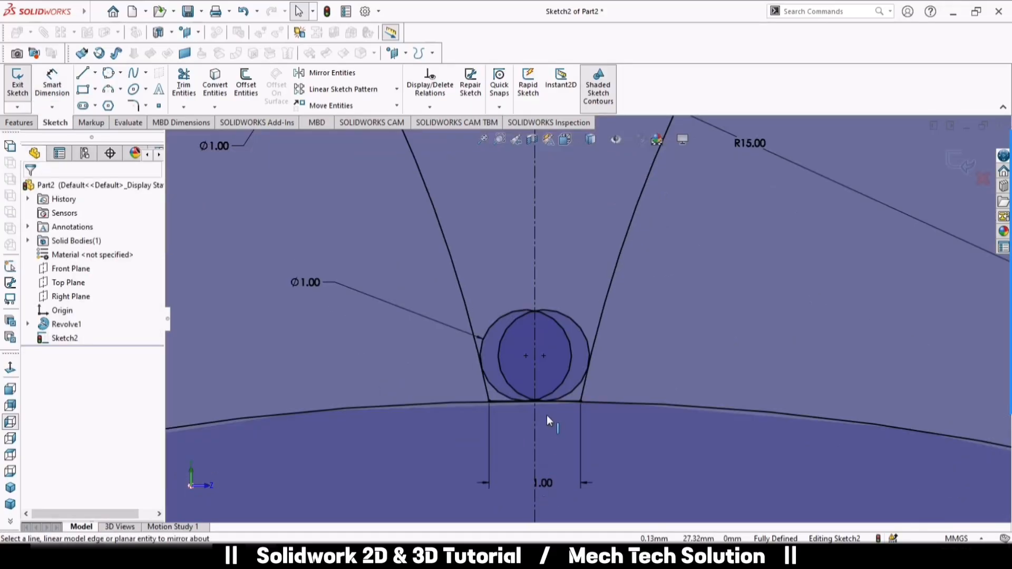
left_click(183, 84)
left_click_drag(511, 316, 528, 332)
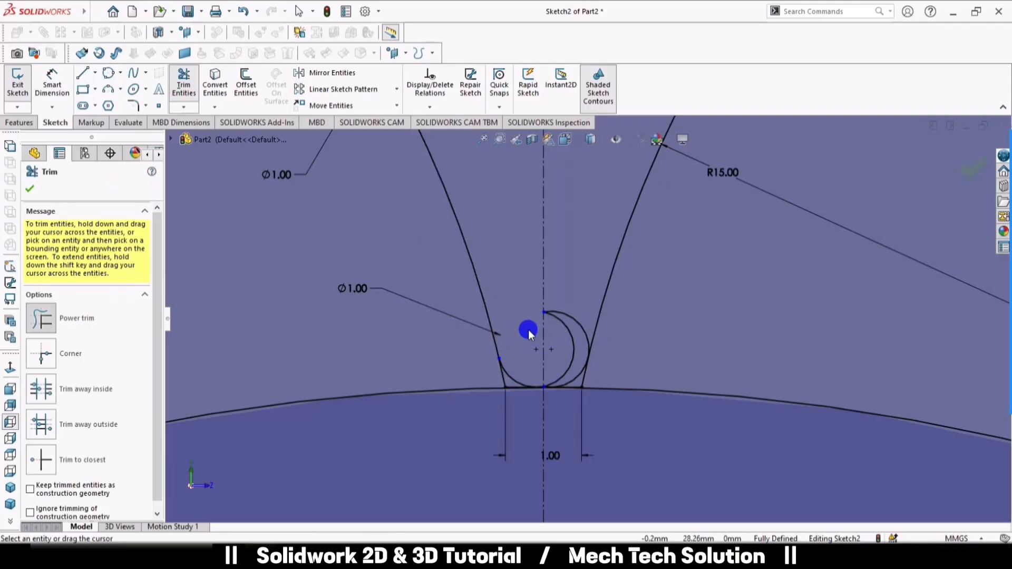
left_click(29, 188)
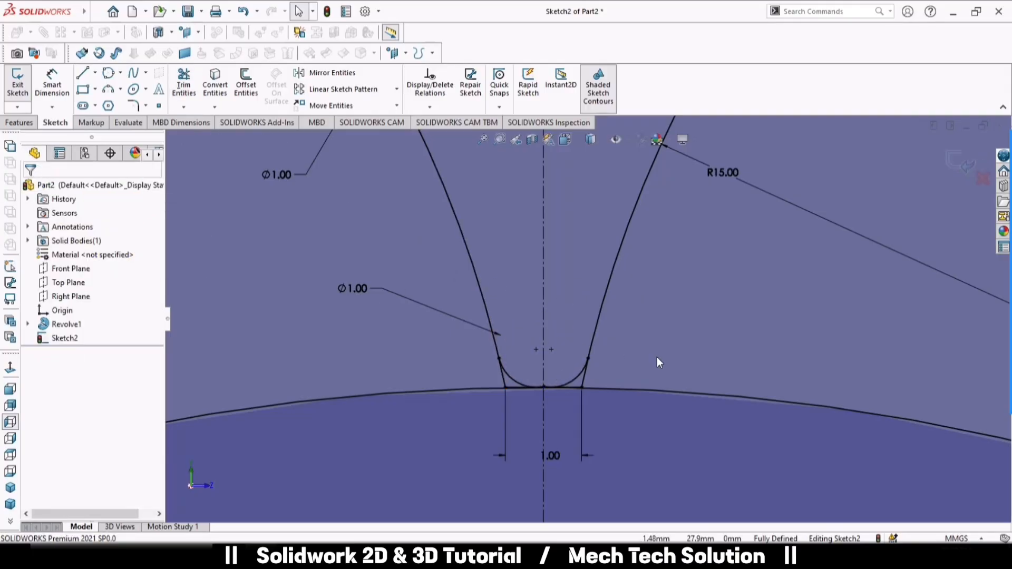
Step: Delete the 1 mm width dimension at the base of the tooth-space profile
right_click_drag(656, 357, 656, 322)
left_click(588, 458)
key("Delete")
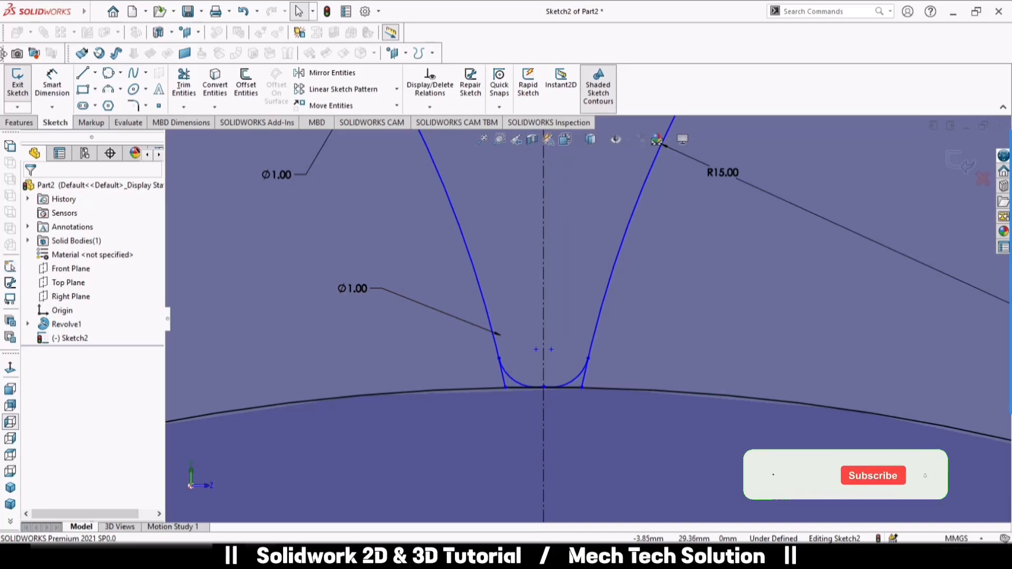
left_click(51, 85)
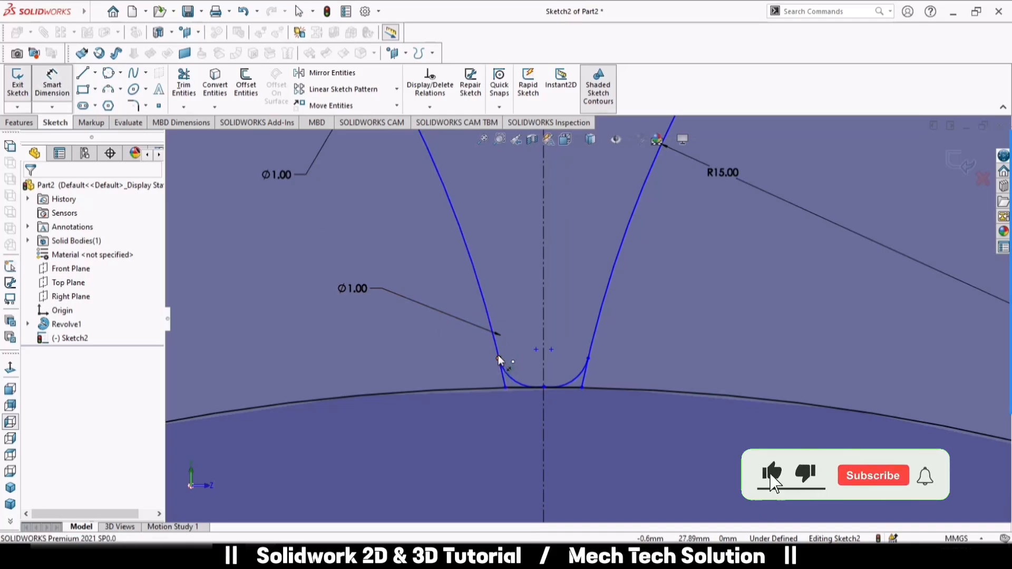
key("Escape")
Step: Make both lower corner arcs tangent to their adjoining side arcs
left_click(499, 318)
left_click(512, 381, "ctrl")
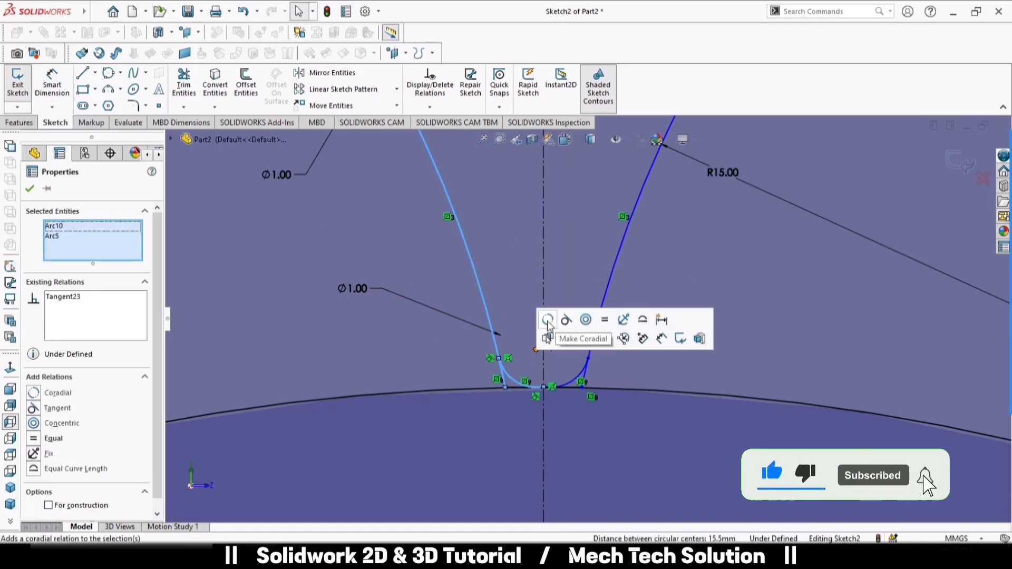
left_click(564, 320)
left_click(605, 285)
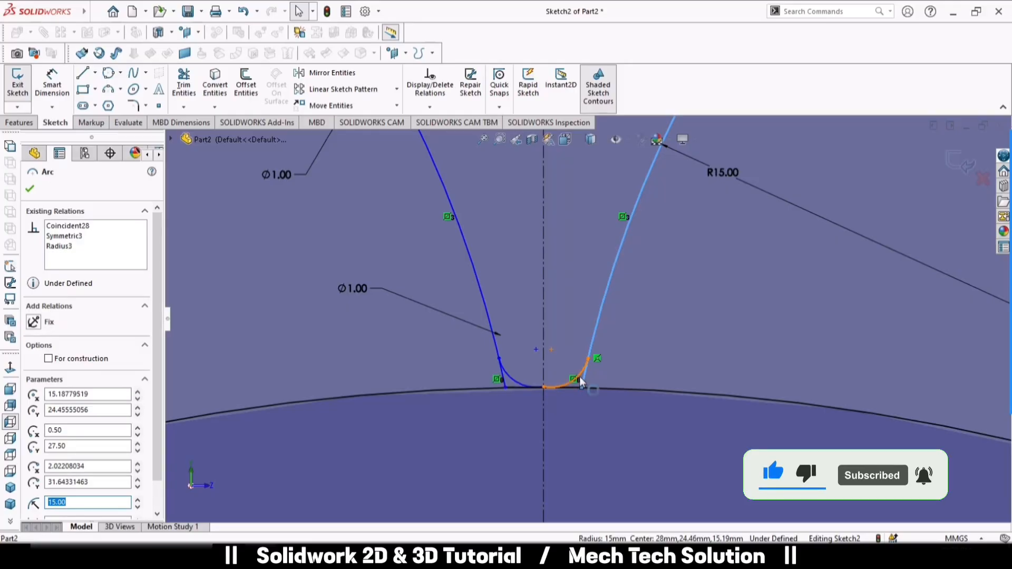
left_click(584, 375, "ctrl")
left_click(635, 318)
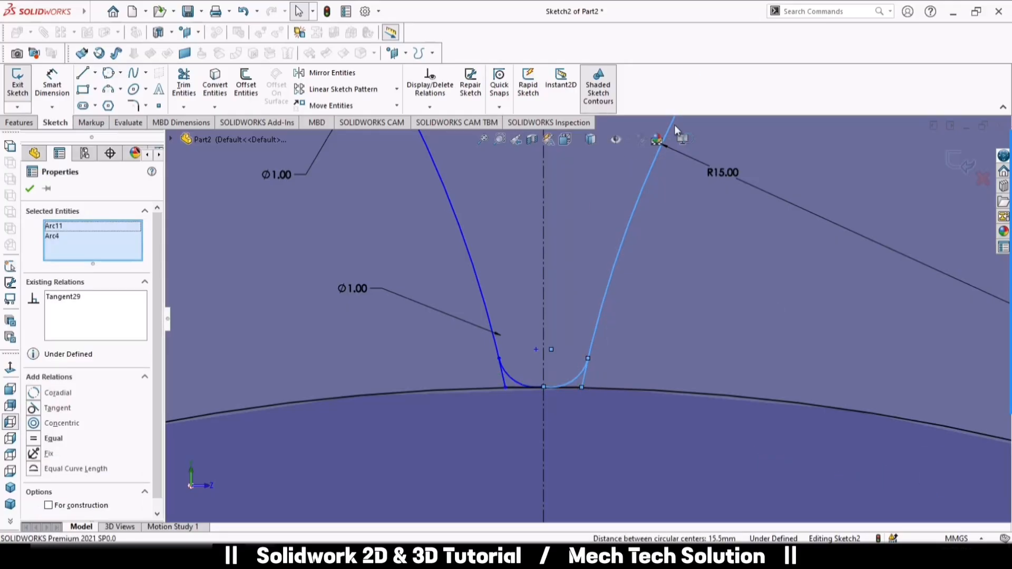
left_click(669, 324)
Step: Dimension the distance between the upper endpoints of the two lower corner arcs as 1 mm
left_click(588, 359)
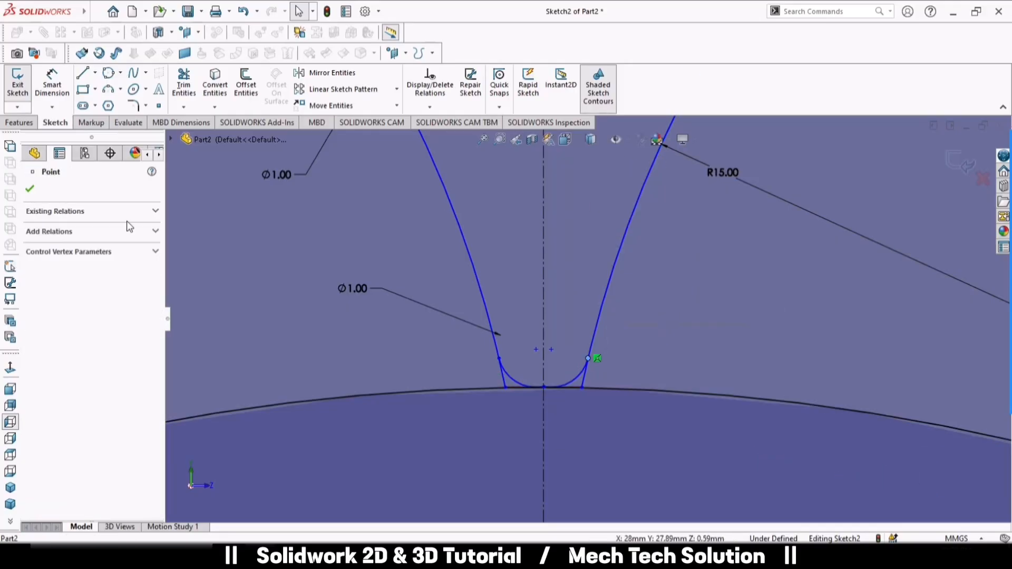
left_click(55, 86)
left_click(498, 357)
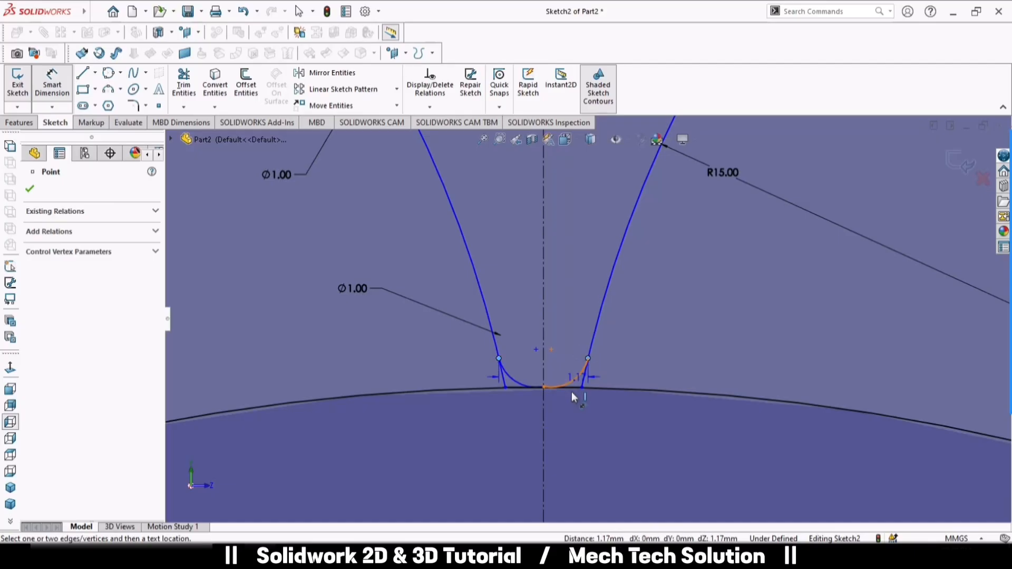
left_click(511, 442)
key("Return")
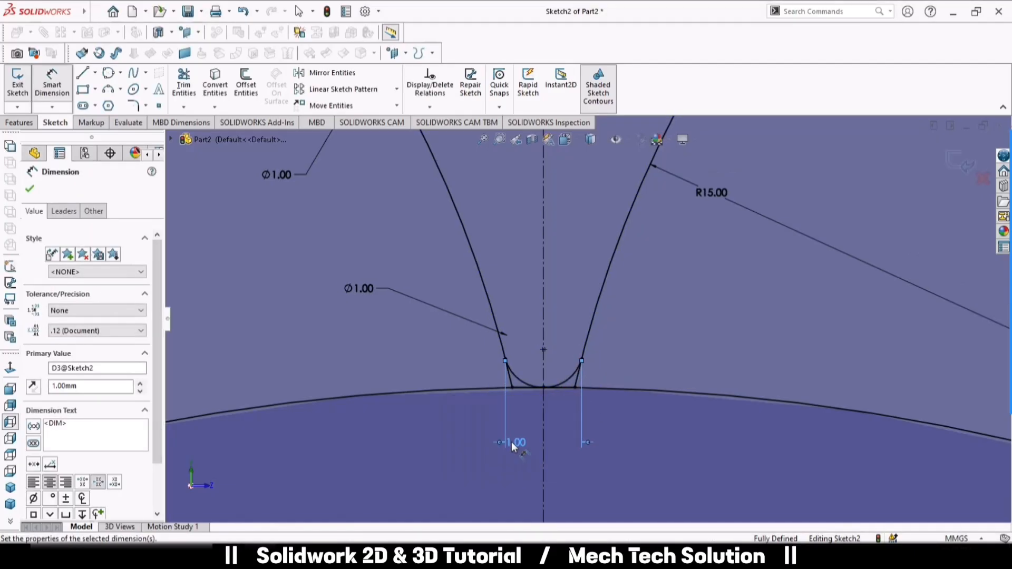
Step: Power-trim the side arcs' lower tips, the base line and the excess circle portions around the tooth-space profile, and exit the sketch
left_click(183, 83)
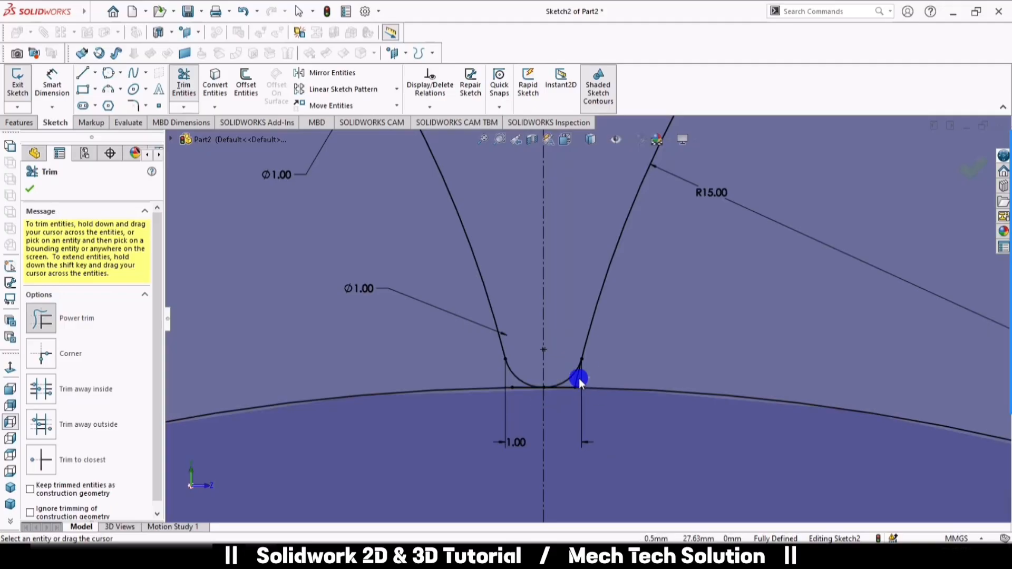
left_click_drag(575, 380, 568, 394)
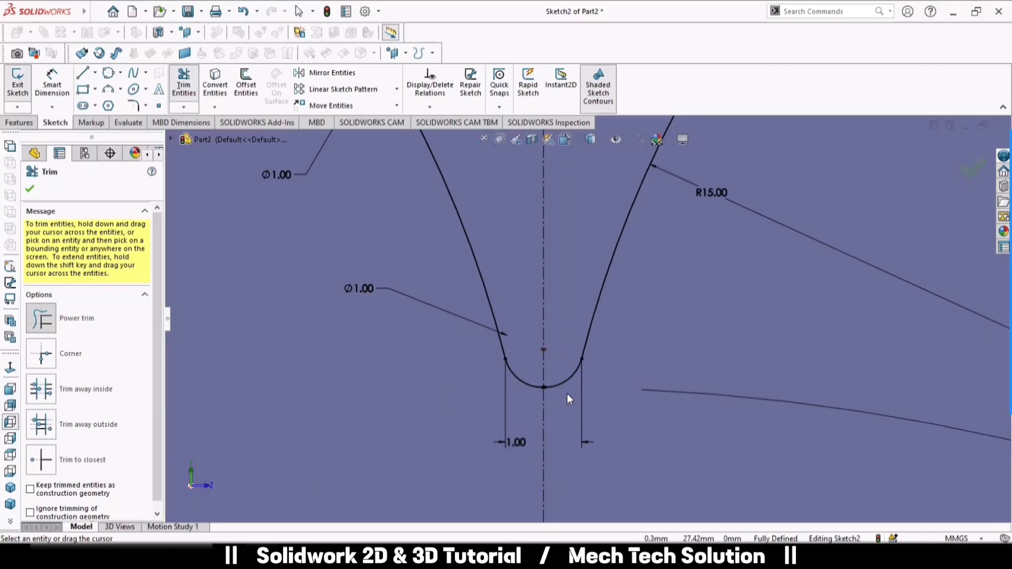
left_click(29, 188)
scroll(548, 390, "up", 3)
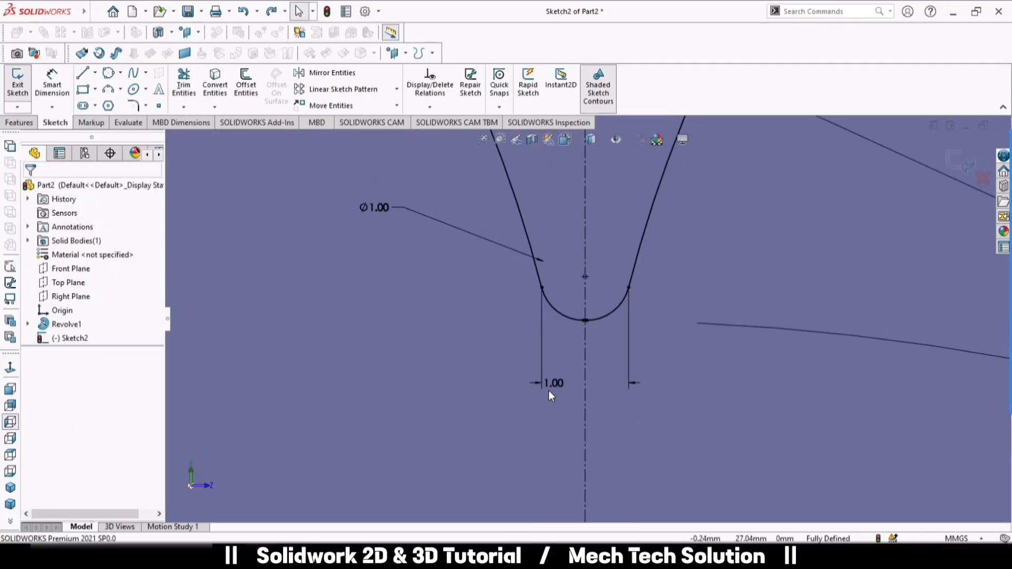
left_click(184, 82)
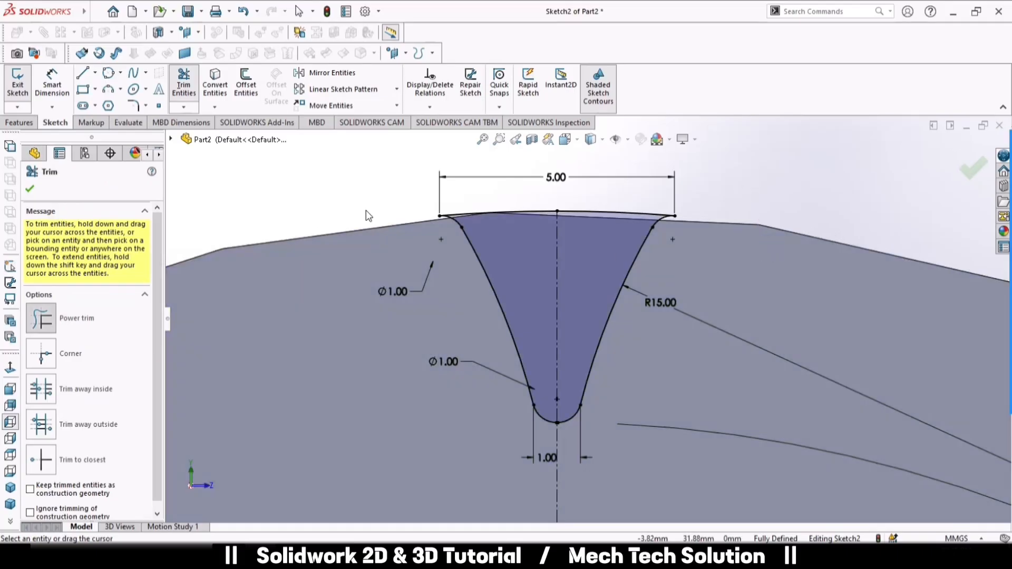
left_click(31, 188)
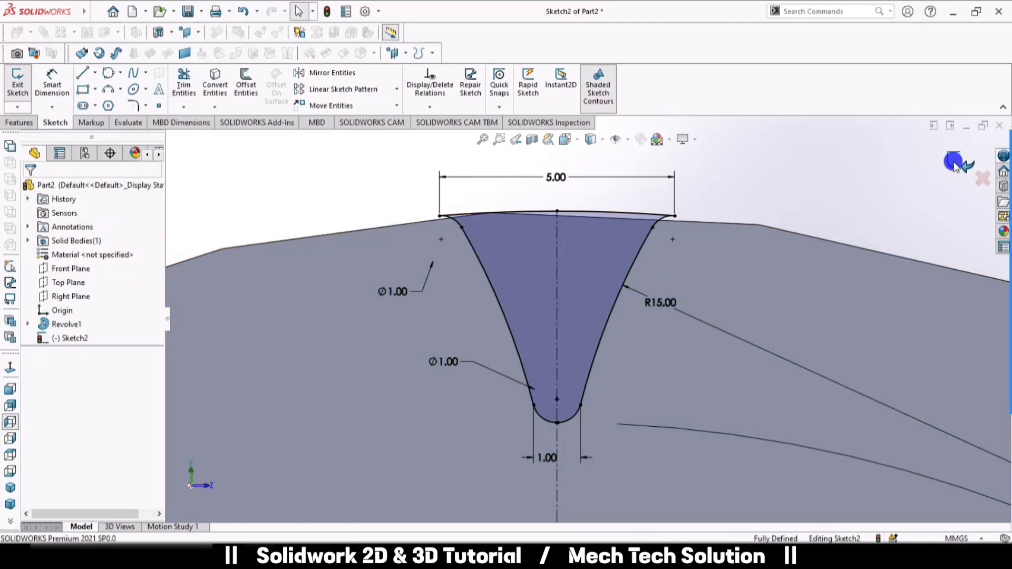
left_click(972, 168)
left_click(744, 190)
Step: Start an Extruded Cut from the tooth-space sketch and select the profile's two regions as contours
scroll(655, 271, "up", 5)
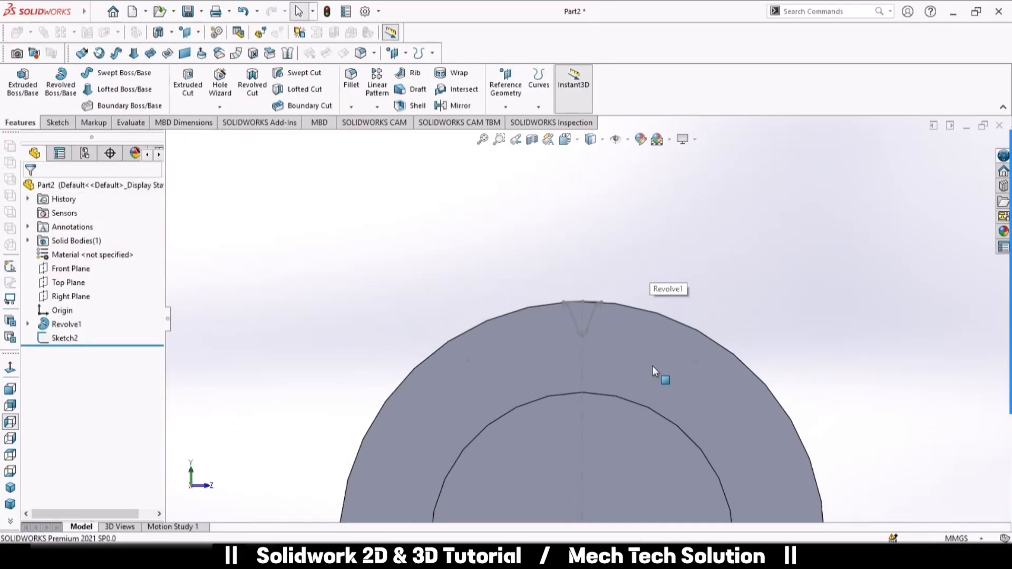
left_click(190, 85)
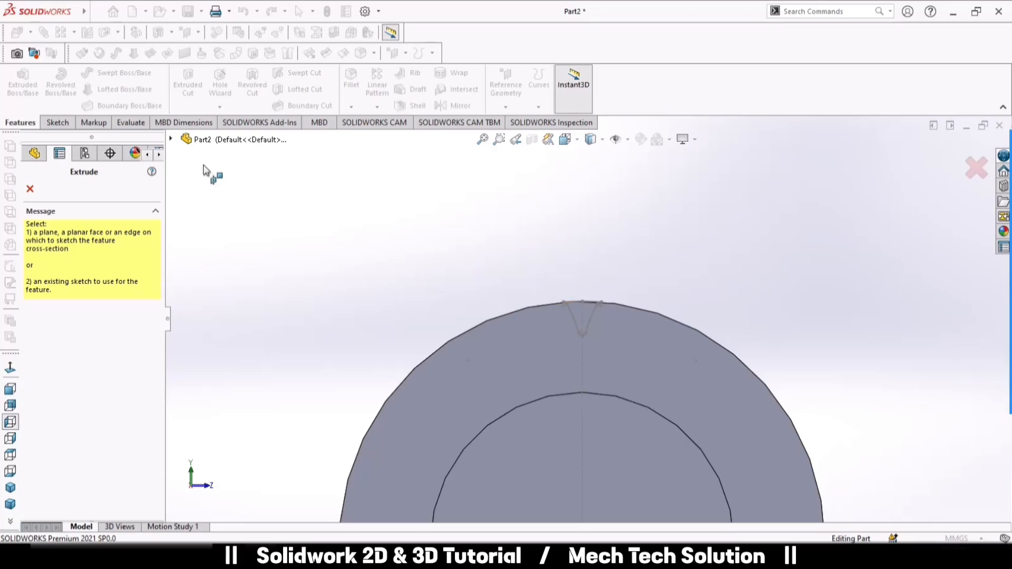
left_click(170, 139)
left_click(216, 294)
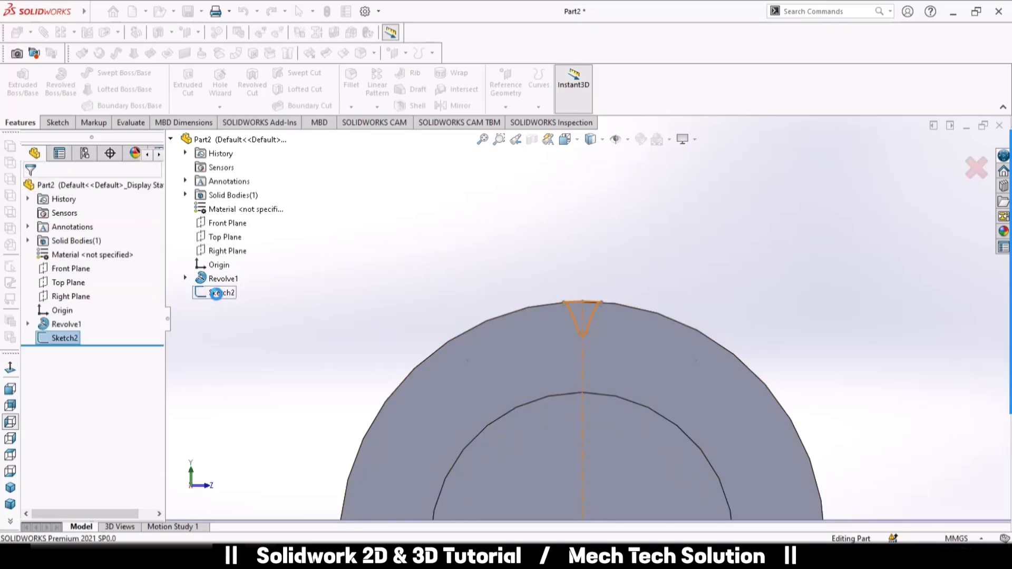
scroll(607, 320, "down", 5)
left_click(550, 291)
left_click(524, 288)
scroll(535, 299, "up", 5)
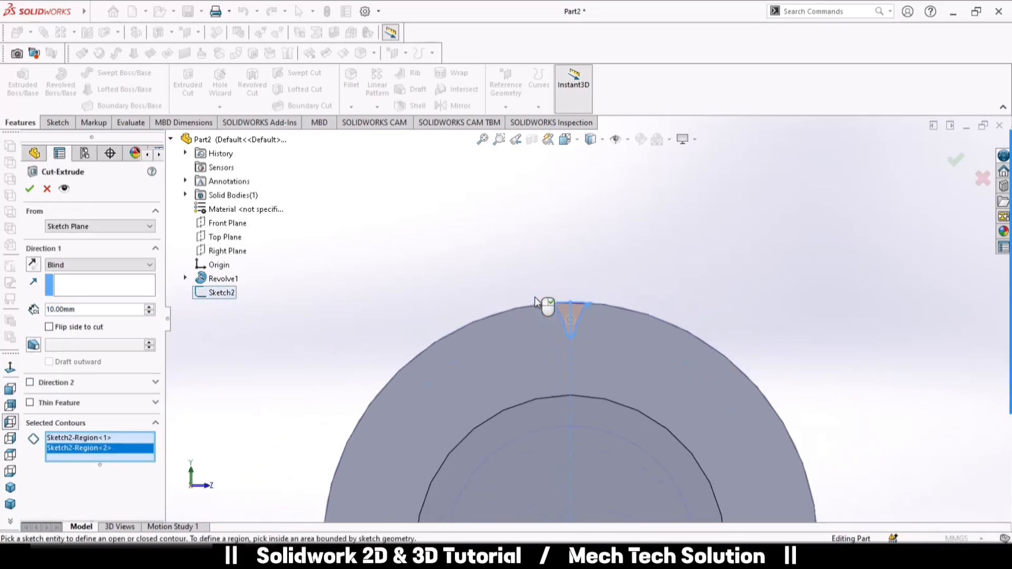
Step: Set the cut's Direction 1 end condition to Up To Next and finish the tooth-space cut
scroll(537, 299, "up", 5)
middle_click_drag(637, 295, 546, 352)
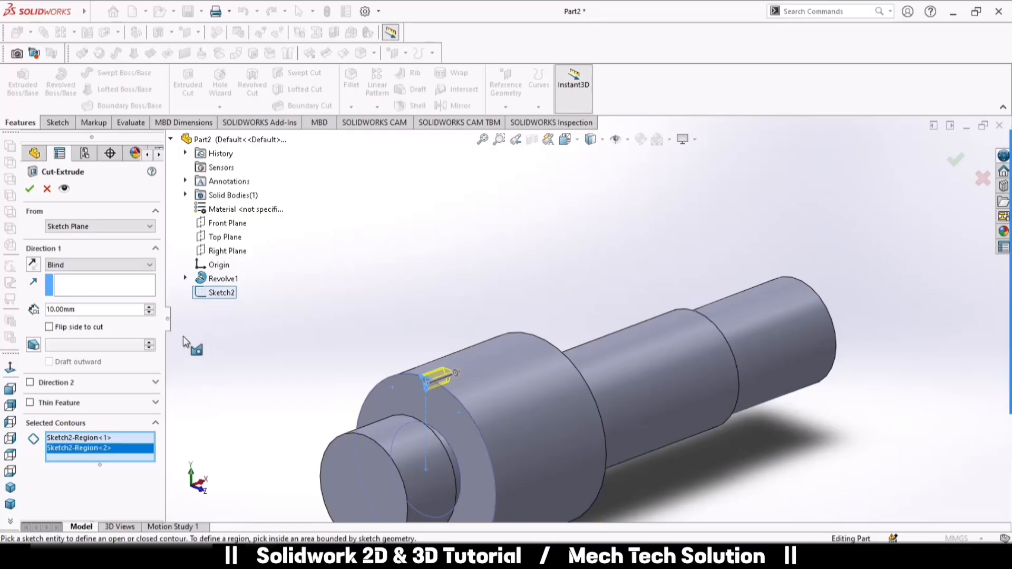
left_click(84, 228)
left_click(79, 234)
left_click(78, 264)
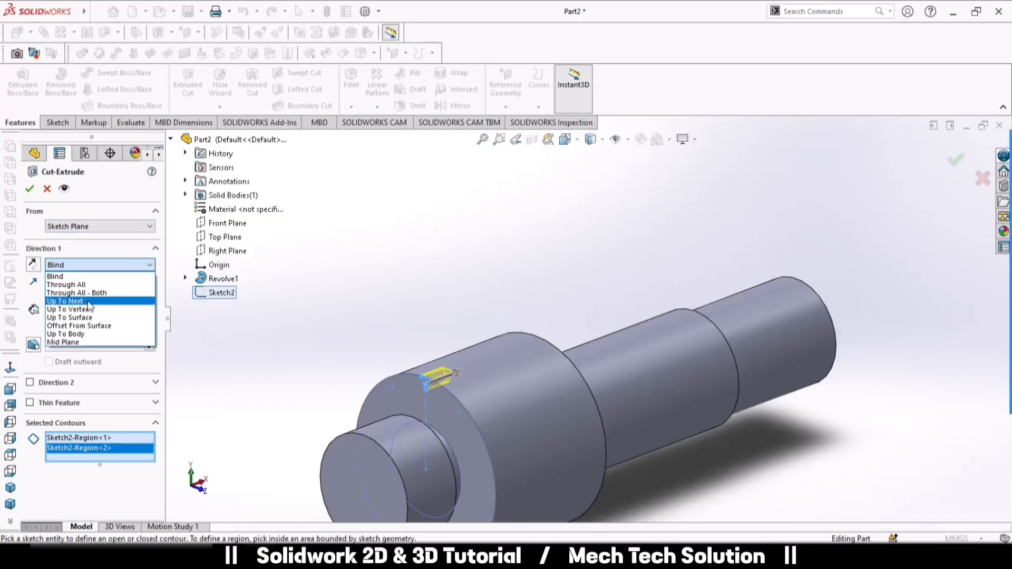
left_click(89, 303)
left_click(27, 188)
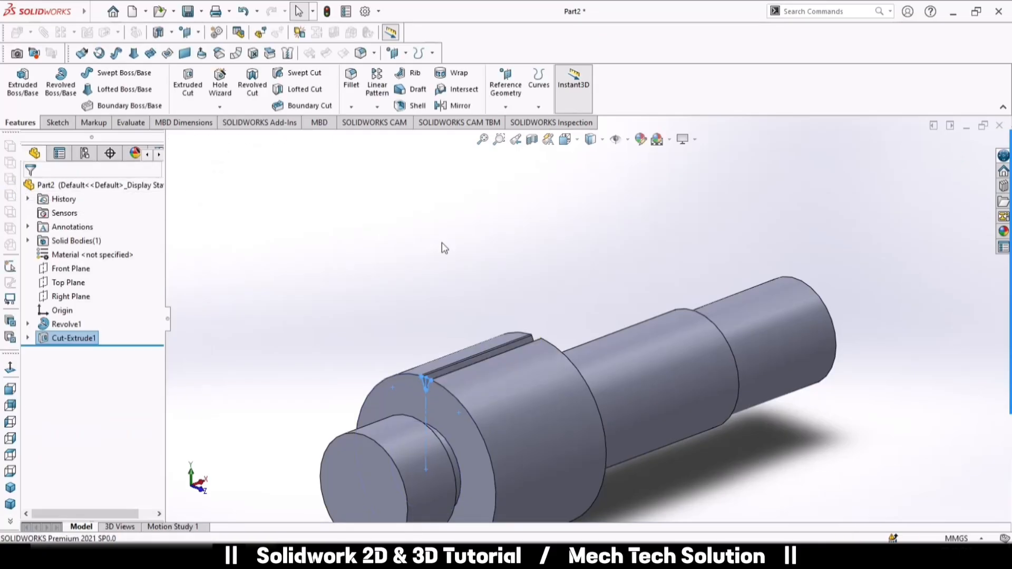
Step: Circular-pattern the tooth-space cut around the largest cylinder's face, with 40 equally spaced instances over 360 degrees
scroll(474, 327, "down", 3)
scroll(347, 199, "up", 2)
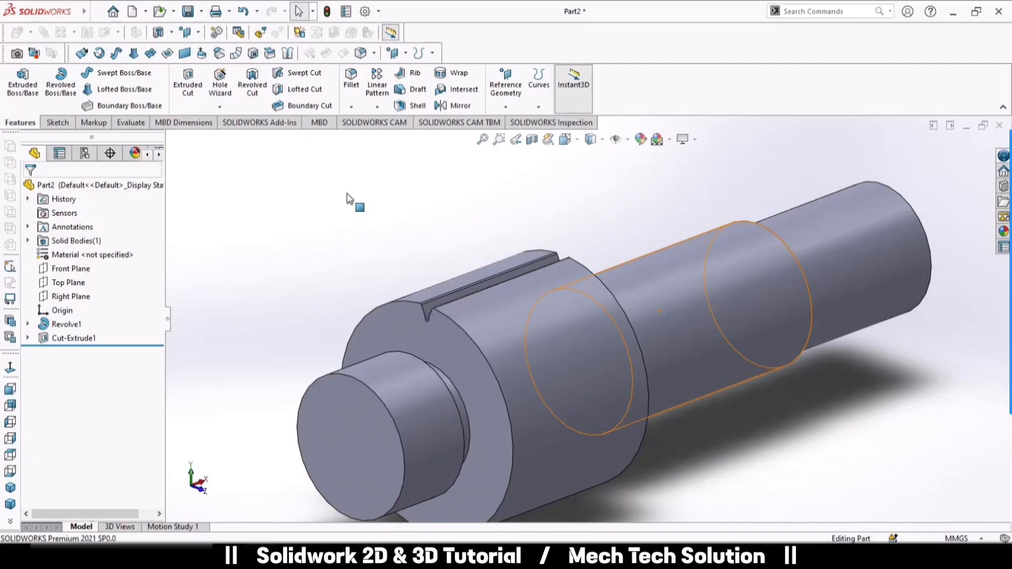
left_click(377, 107)
left_click(403, 156)
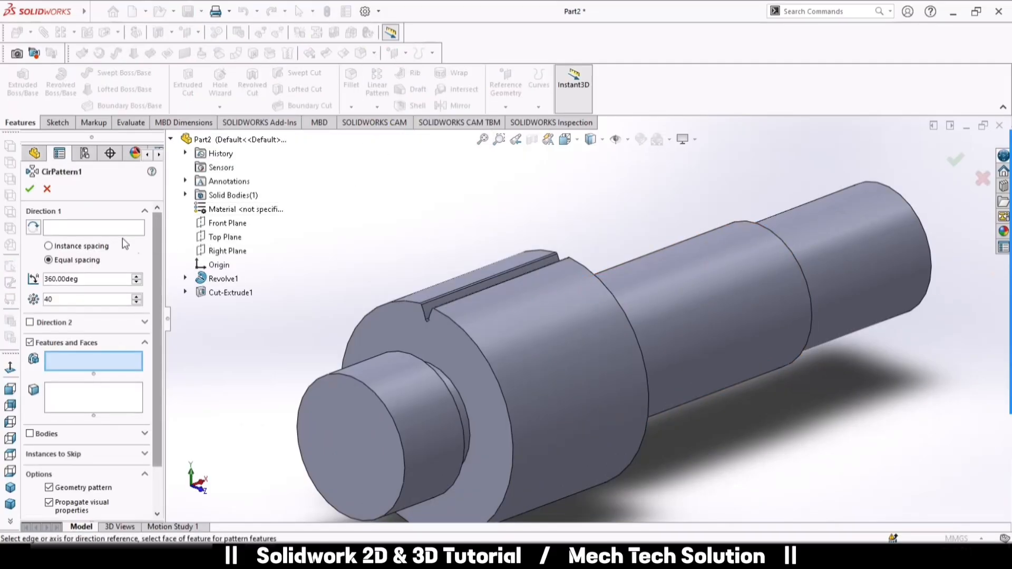
left_click(93, 228)
left_click(563, 354)
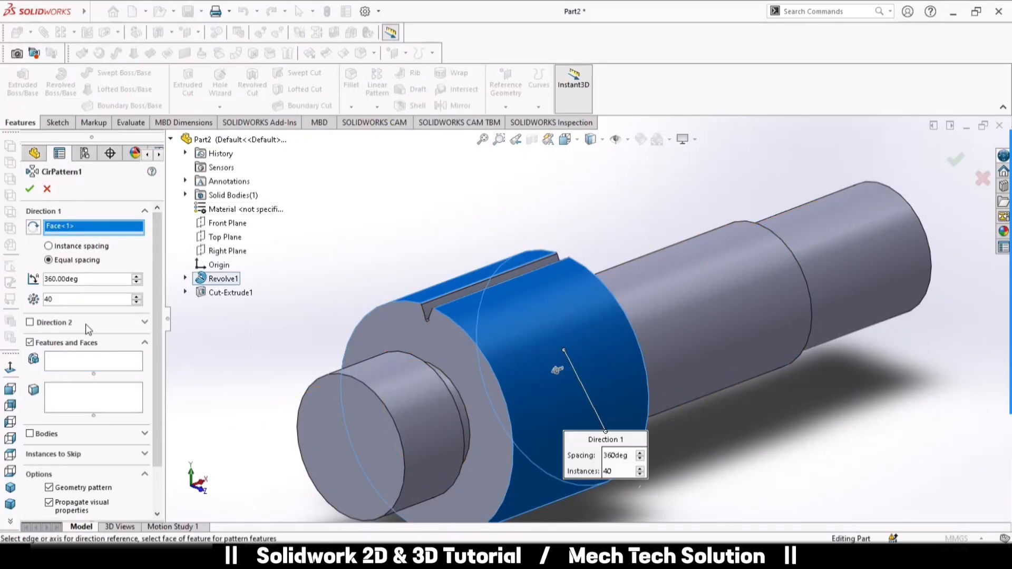
left_click(84, 363)
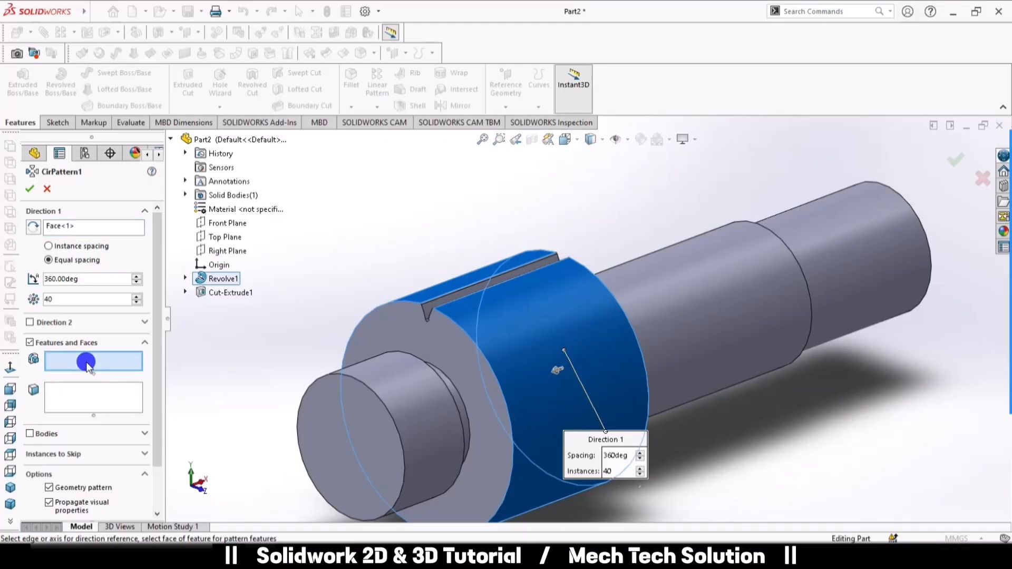
left_click(216, 293)
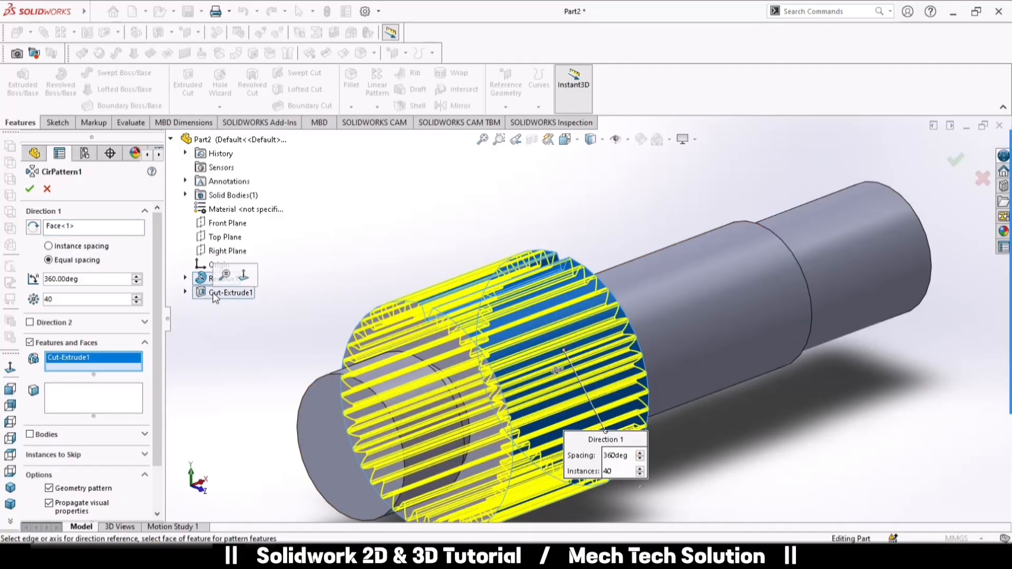
left_click(30, 189)
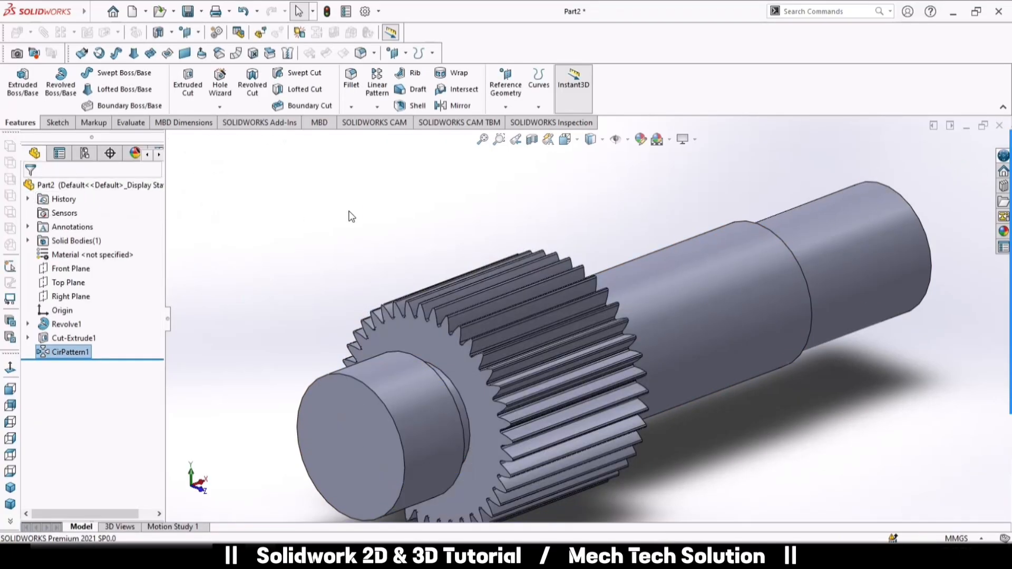
Step: Create a reference plane parallel to the Front Plane at an offset distance of 36/2 (18 mm)
scroll(350, 213, "up", 2)
scroll(715, 407, "down", 2)
scroll(715, 406, "up", 4)
middle_click_drag(715, 406, 664, 403)
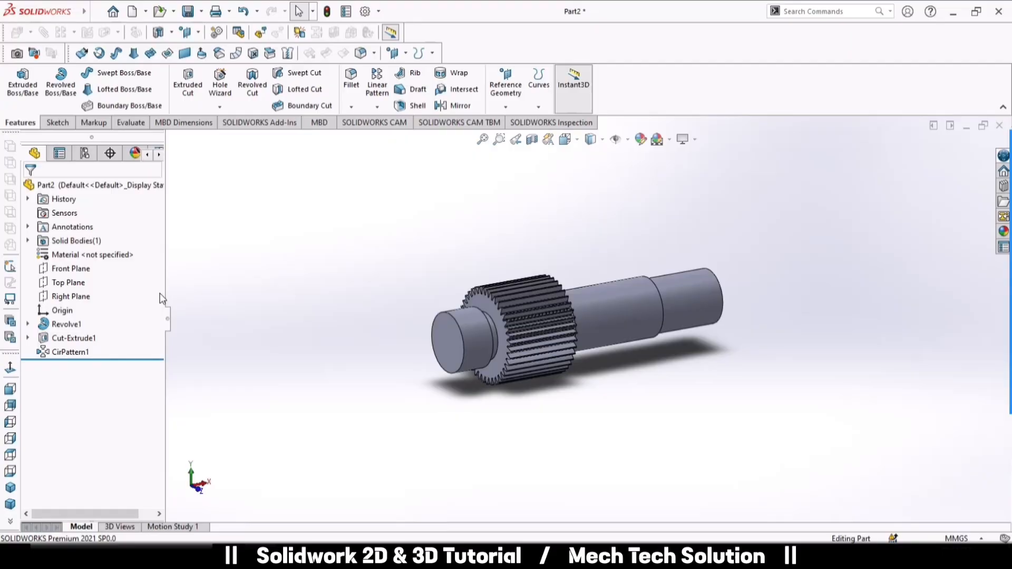
left_click(69, 270)
left_click(505, 107)
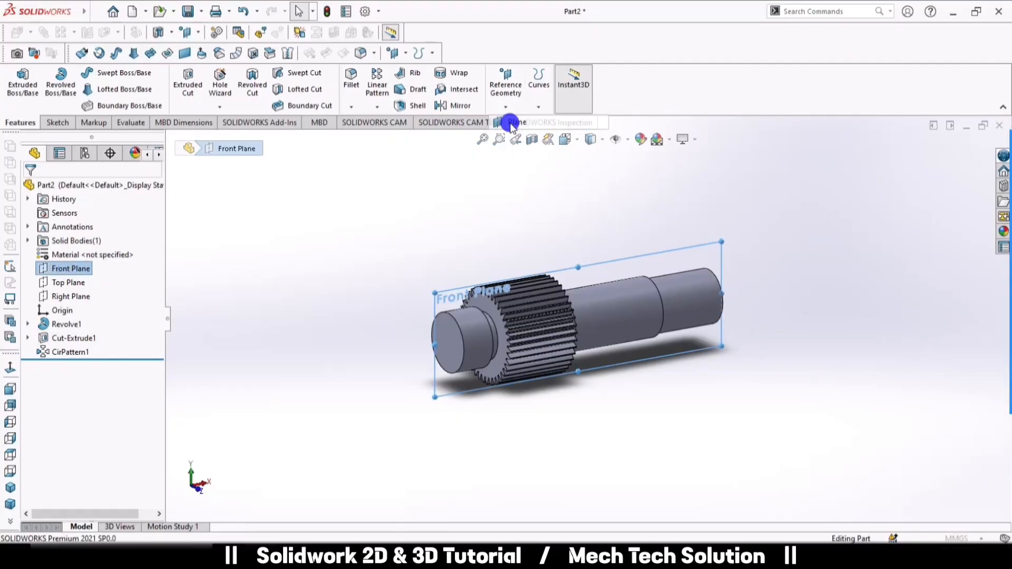
left_click(511, 128)
type("36")
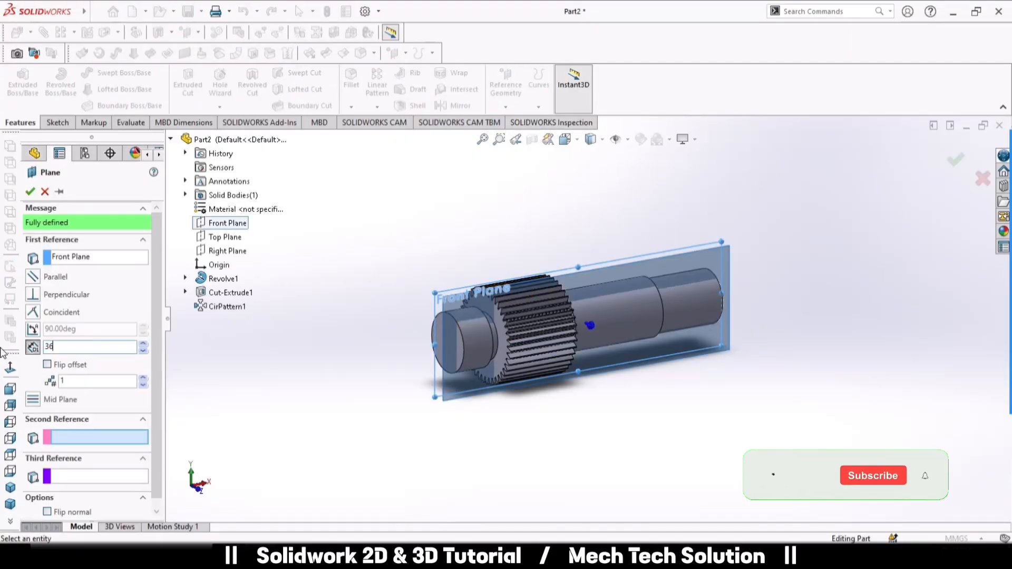
type("/2")
key("Return")
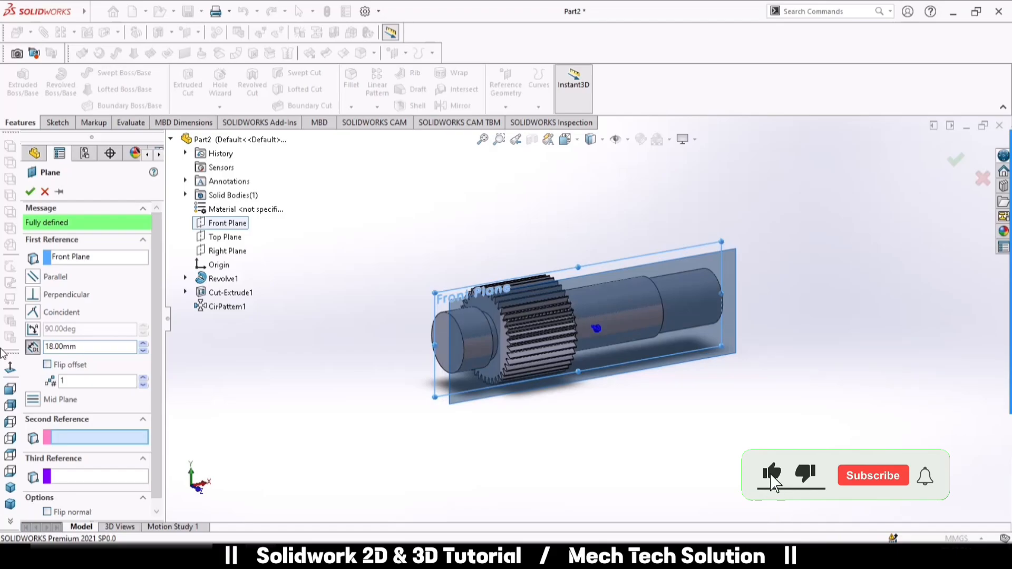
middle_click_drag(285, 365, 317, 352)
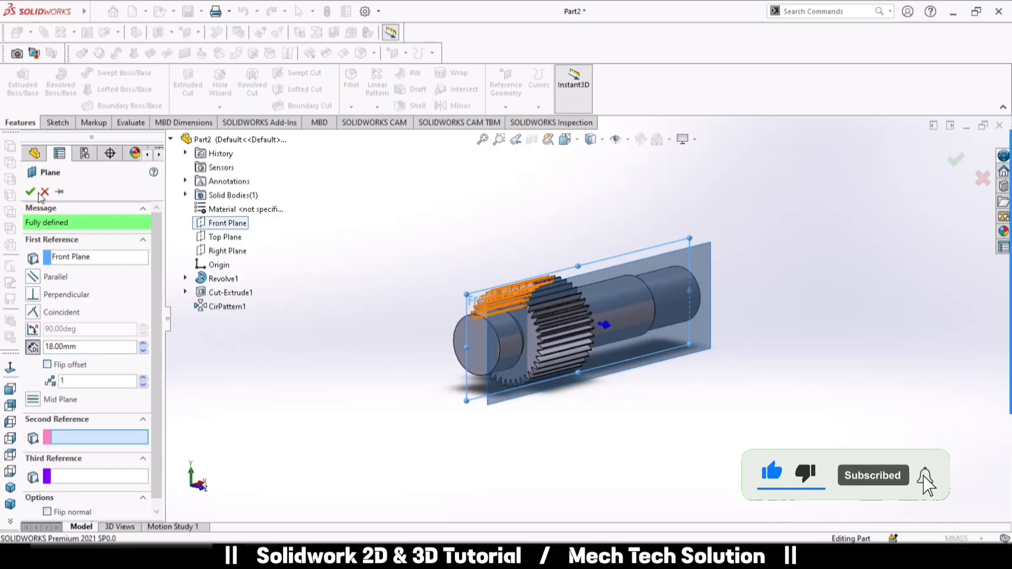
left_click(31, 192)
Step: Start a sketch on the new offset plane and draw a horizontal straight slot on the keyway-end cylinder, about 11.5 mm between centres and 4.7 mm wide
right_click(709, 316)
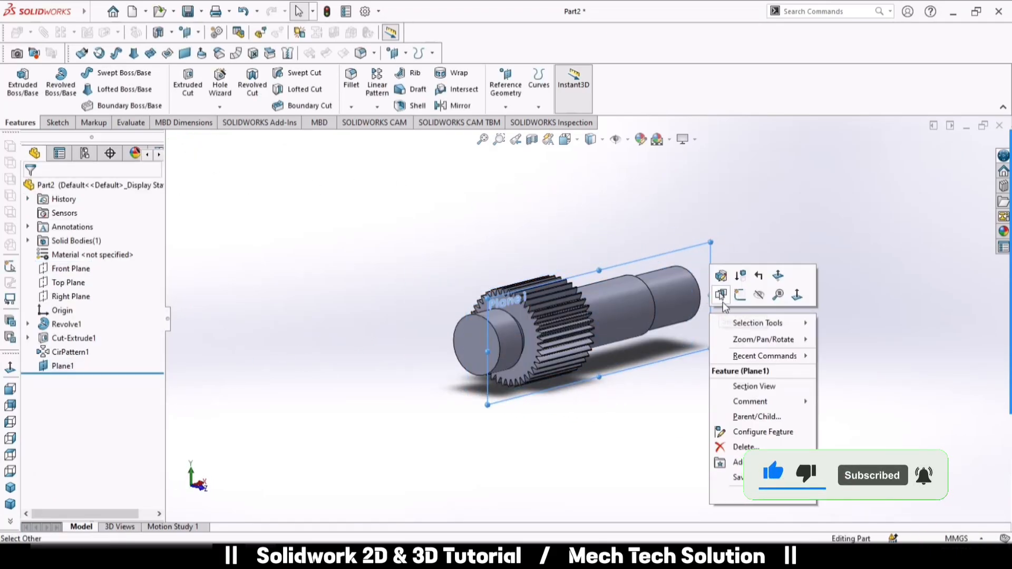
left_click(736, 295)
scroll(813, 328, "down", 5)
scroll(654, 301, "up", 3)
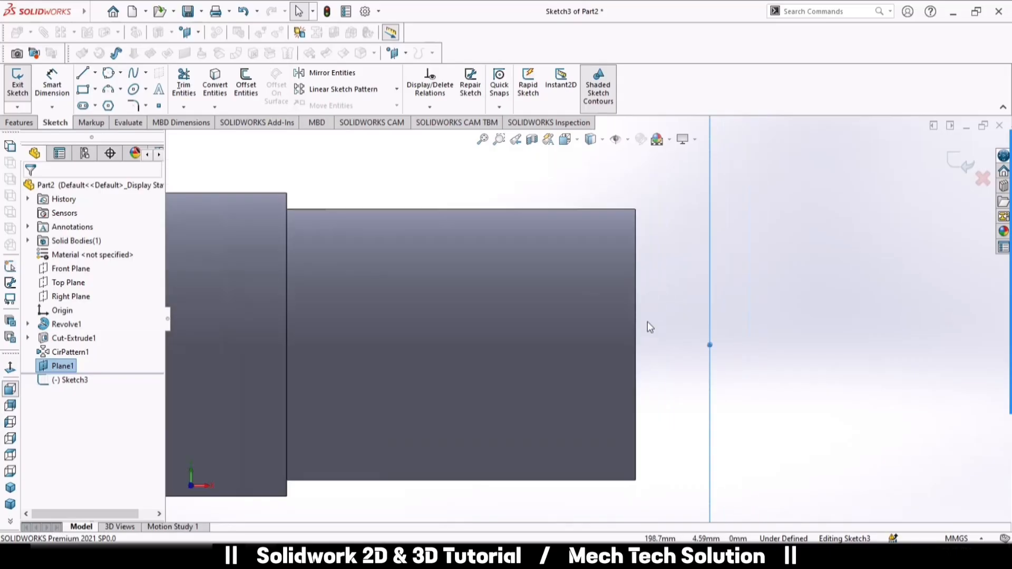
left_click(95, 106)
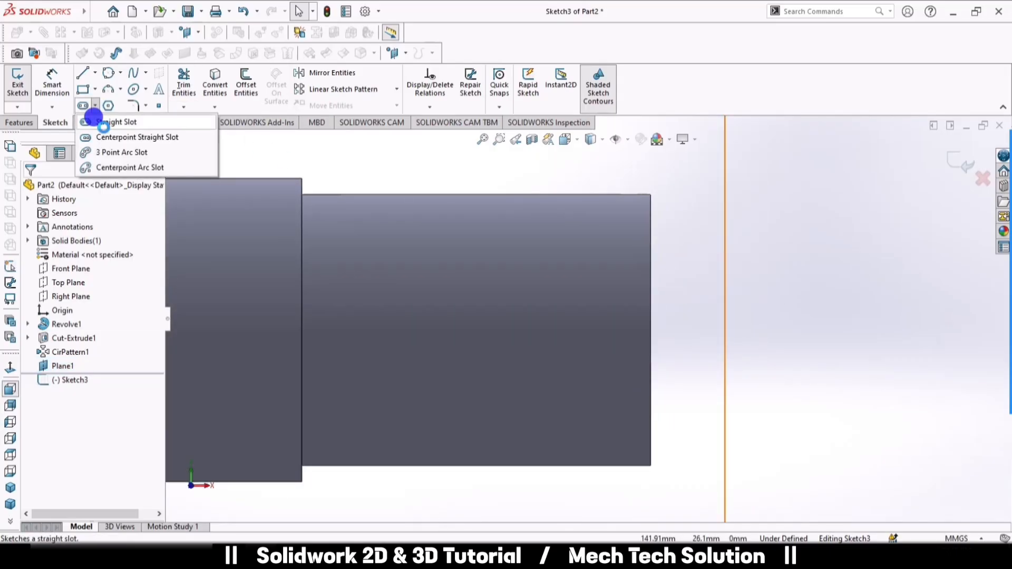
left_click(114, 122)
left_click(502, 331)
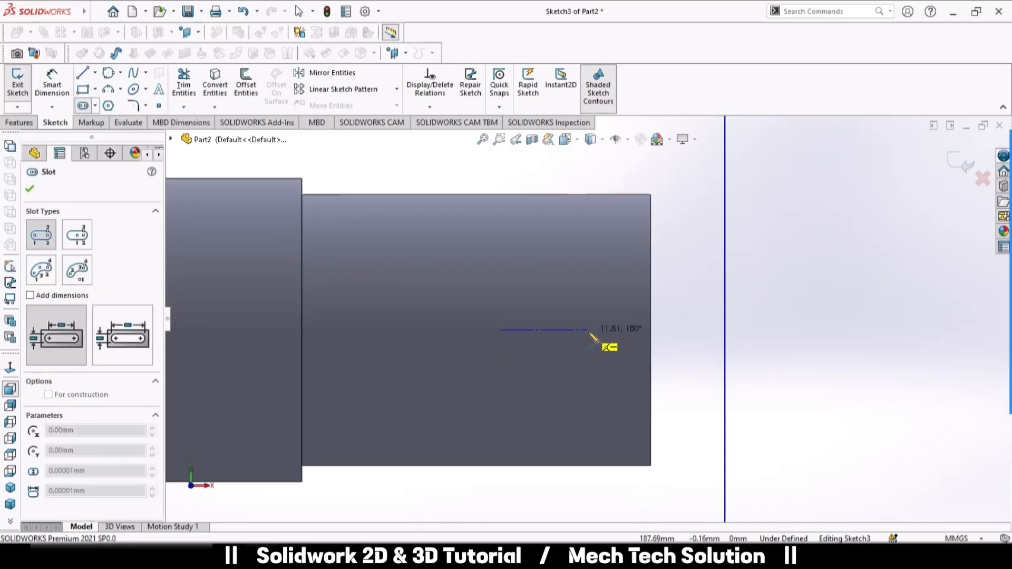
left_click(587, 337)
left_click(584, 347)
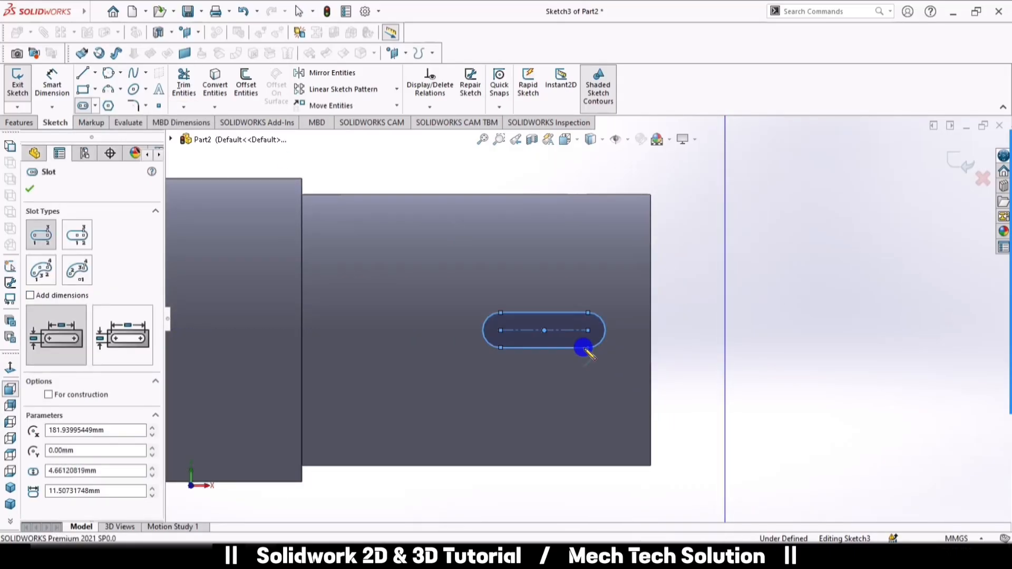
Step: Dimension the slot's centre-to-centre length as 12 mm and its end arc radius as 5 mm
left_click(52, 84)
left_click(500, 330)
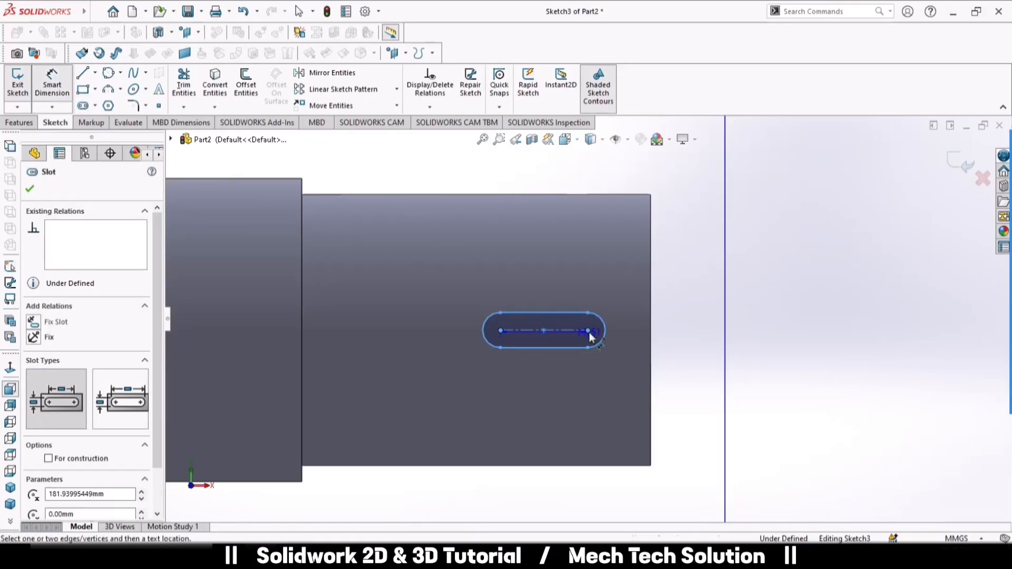
left_click(550, 385)
type("12")
key("Return")
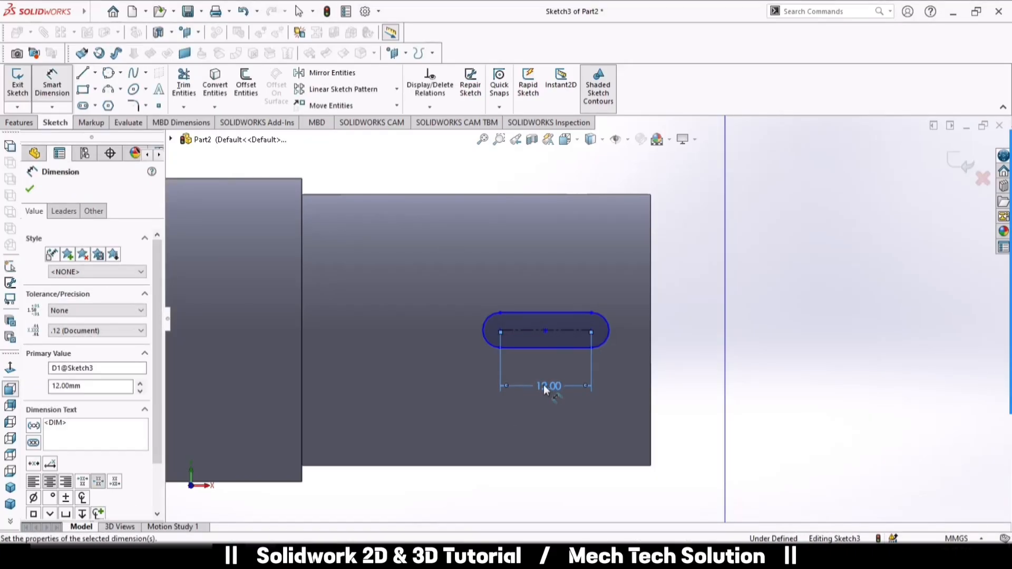
left_click(485, 335)
left_click(428, 338)
type("5")
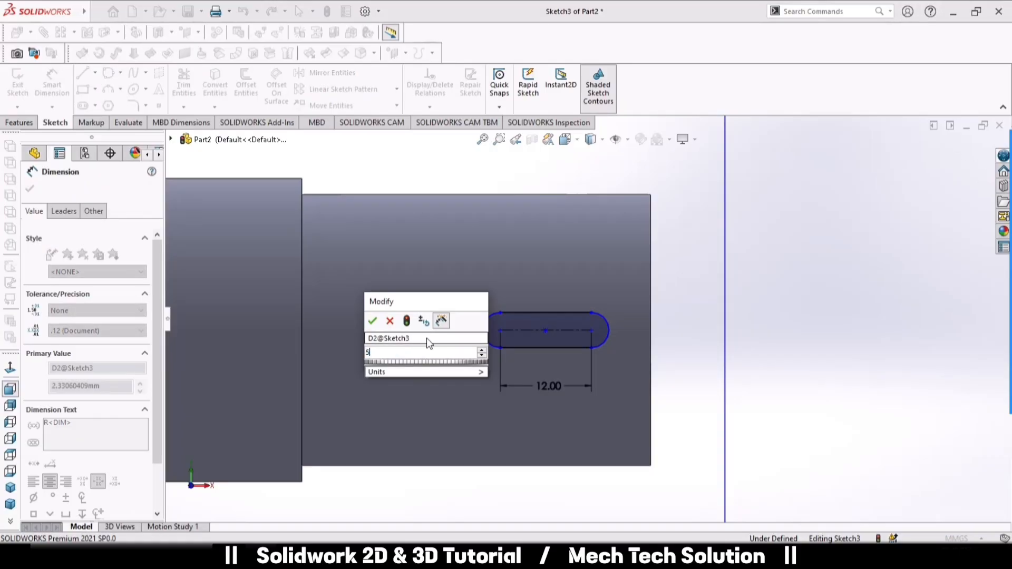
key("Return")
Step: Dimension the slot's centre 20 mm from the shaft's end edge and exit the sketch
left_click(545, 329)
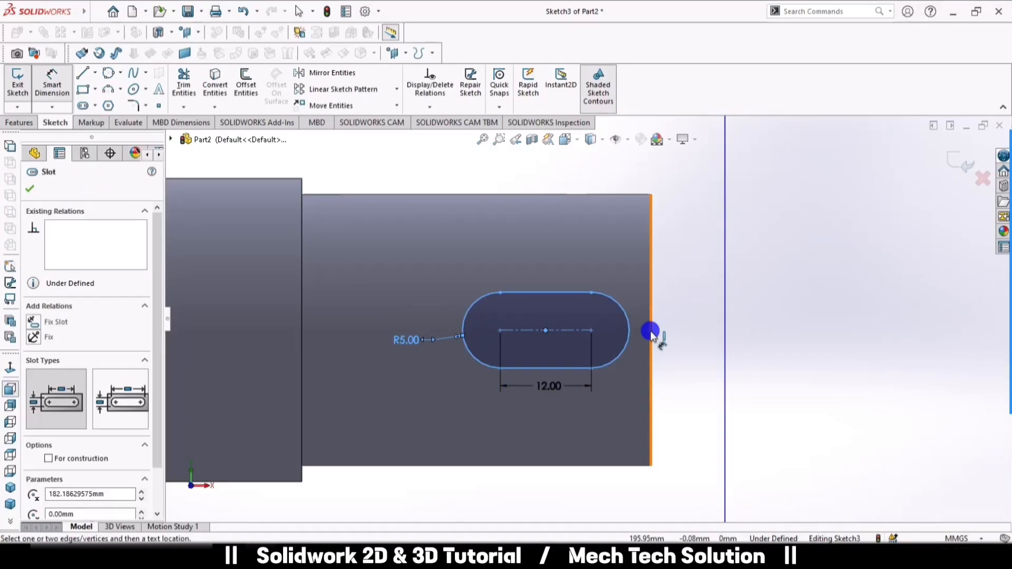
left_click(650, 331)
left_click(601, 175)
type("20")
key("Return")
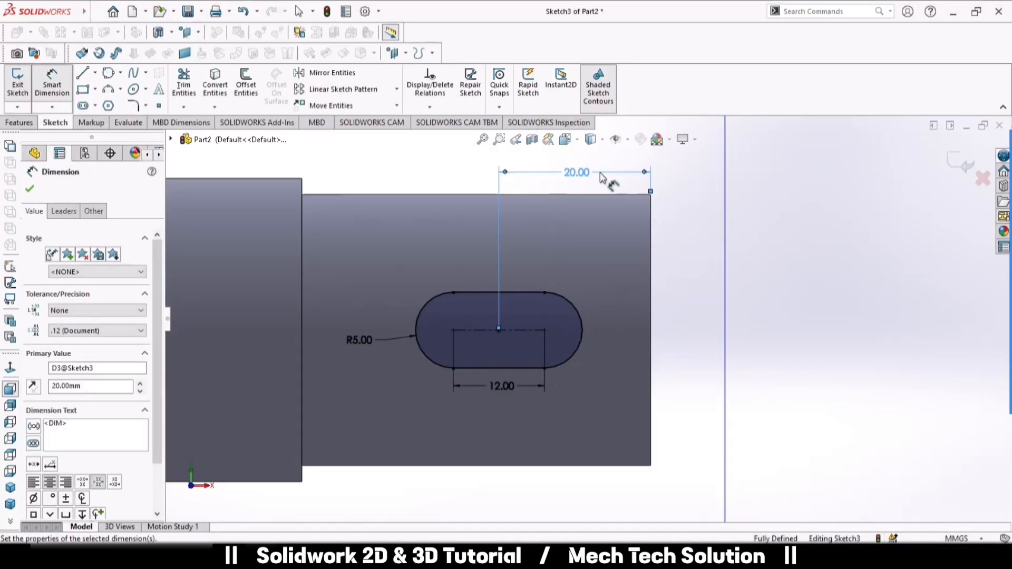
left_click(472, 172)
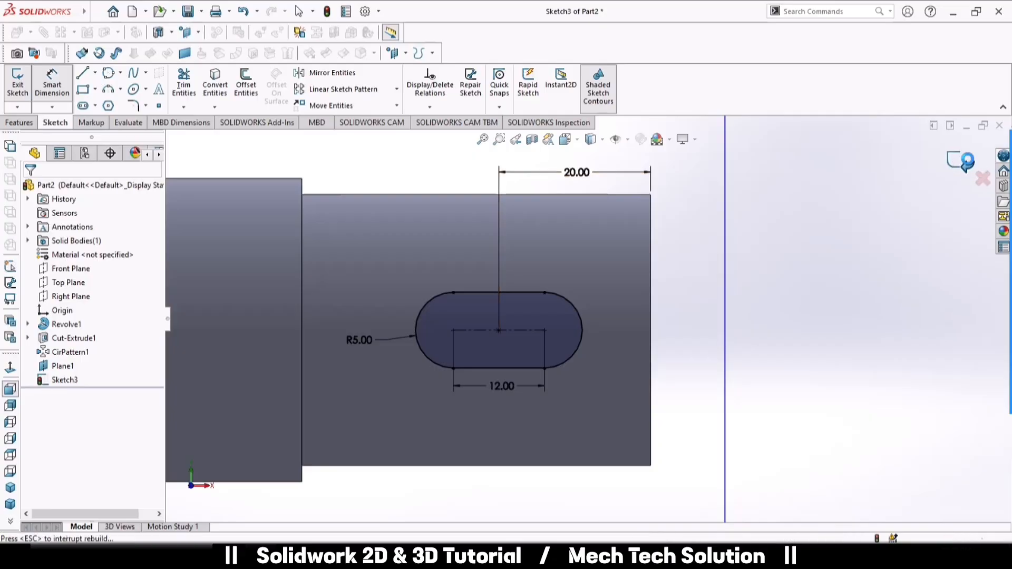
left_click(944, 167)
Step: Cut the keyway from the slot sketch with a Blind Extruded Cut 3.5 mm deep
left_click(200, 84)
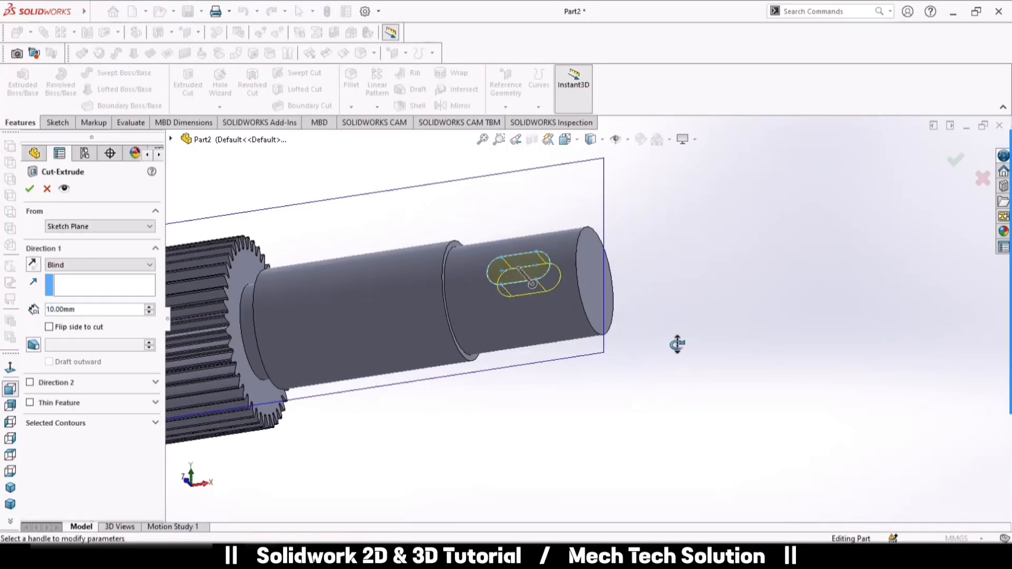
type("3")
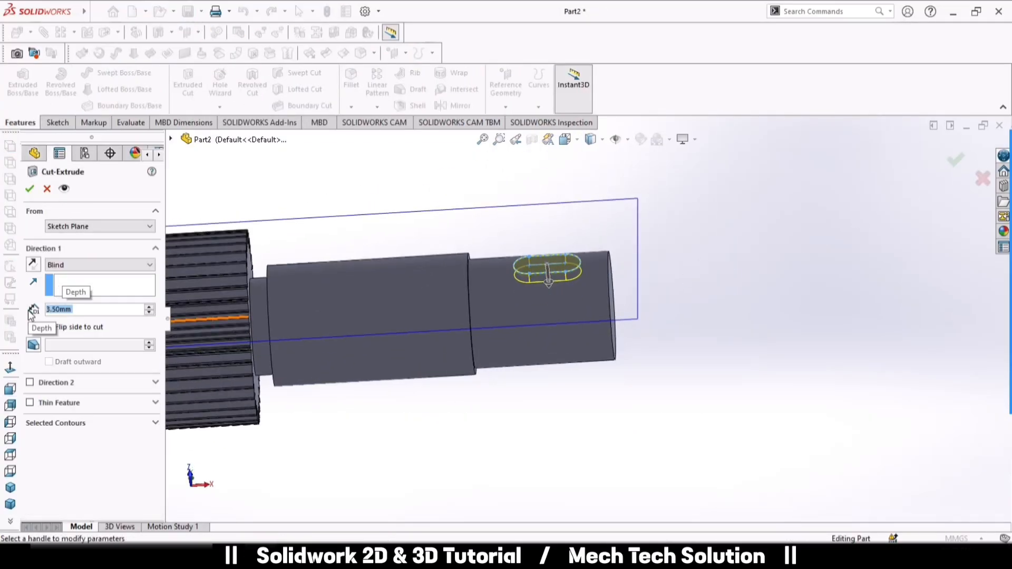
left_click(29, 188)
left_click(689, 253)
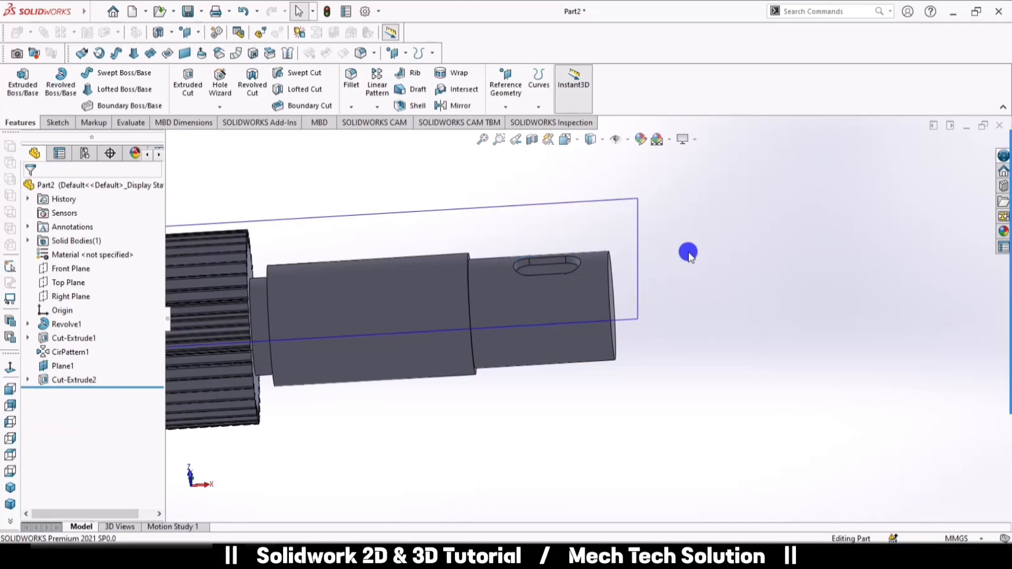
Step: Hide the offset reference plane and view the finished shaft with its keyway
left_click(640, 244)
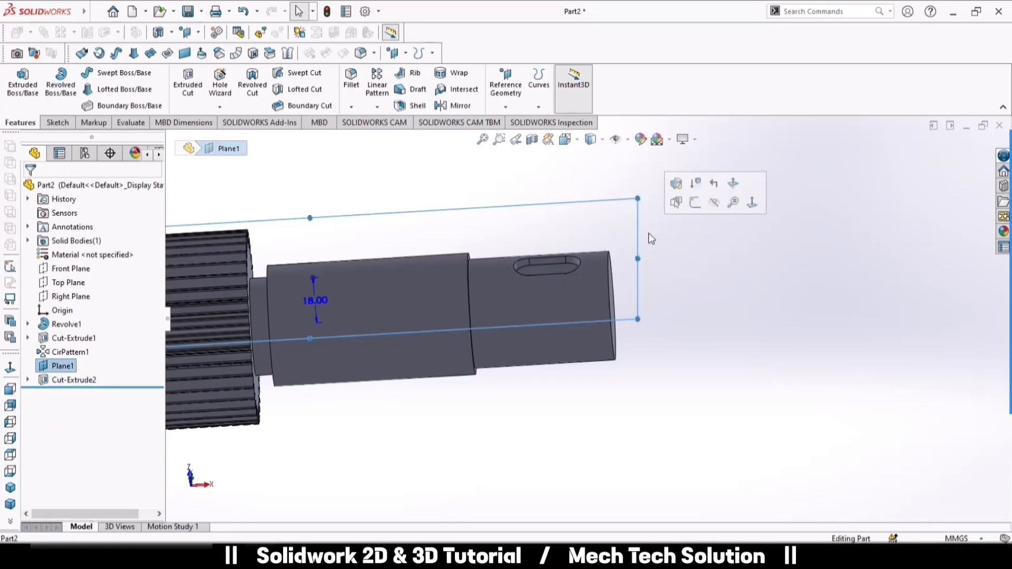
left_click(714, 202)
scroll(612, 293, "up", 4)
scroll(606, 306, "down", 6)
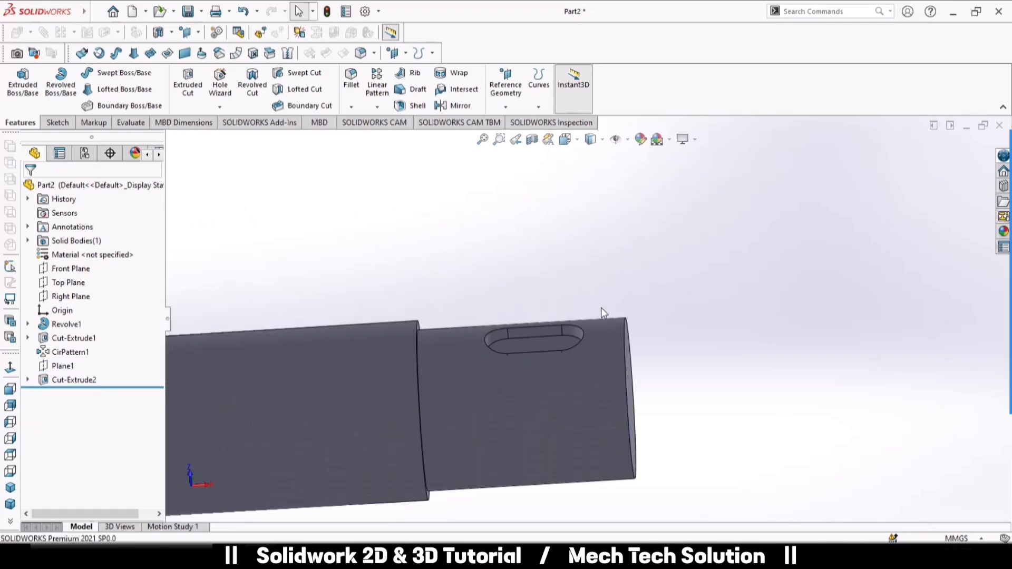
mouse_move(604, 313)
middle_mouse_down()
mouse_move(587, 510)
mouse_move(589, 384)
middle_mouse_up()
scroll(587, 510, "up", 6)
scroll(589, 383, "down", 4)
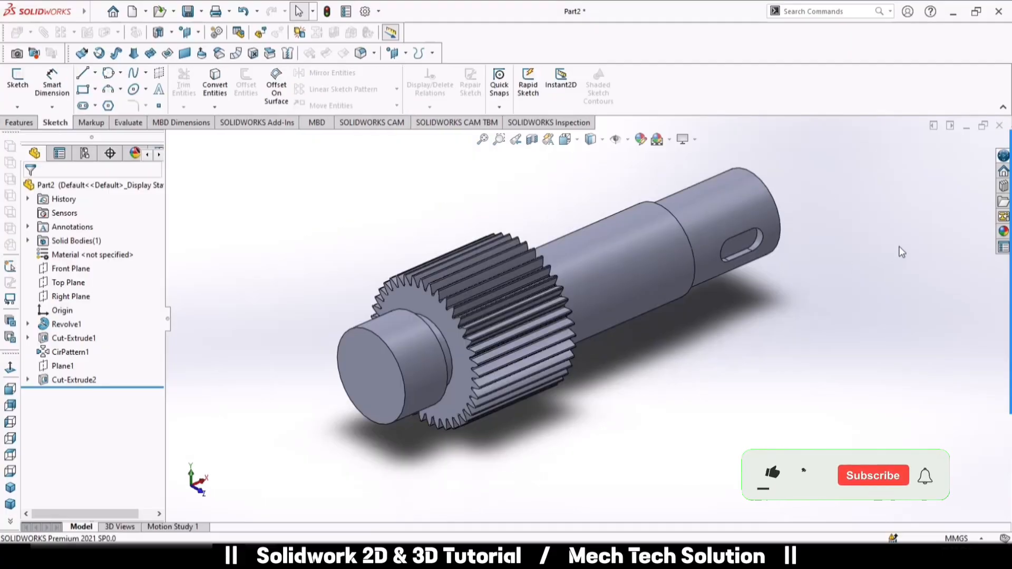
Step: Try appearances from the Cloth, Lights and Solid categories on the whole shaft, including the solid White
left_click(1002, 232)
double_click(867, 163)
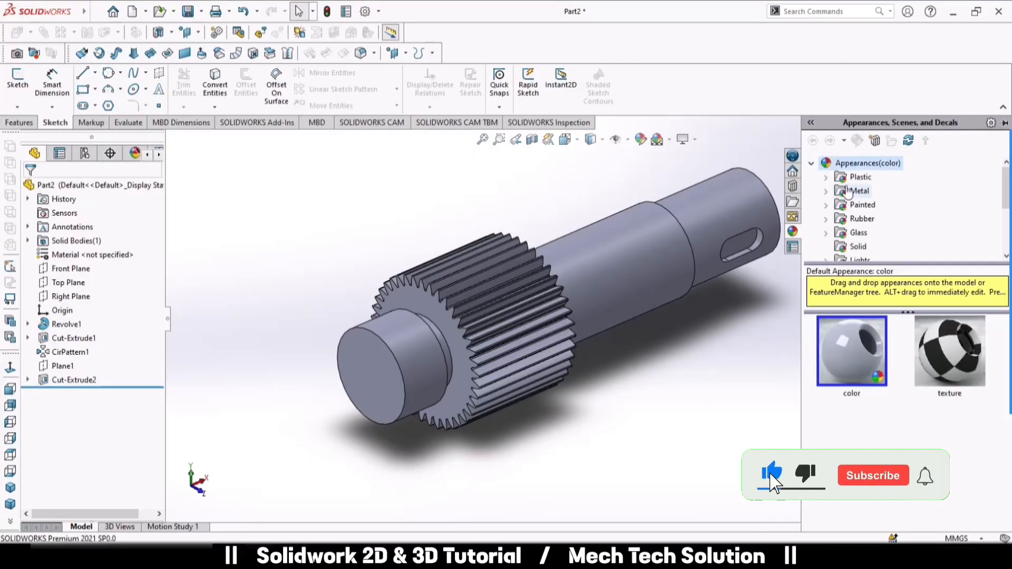
scroll(854, 211, "down", 2)
left_click(874, 232)
double_click(858, 498)
left_click(859, 204)
double_click(873, 369)
left_click(858, 191)
double_click(871, 372)
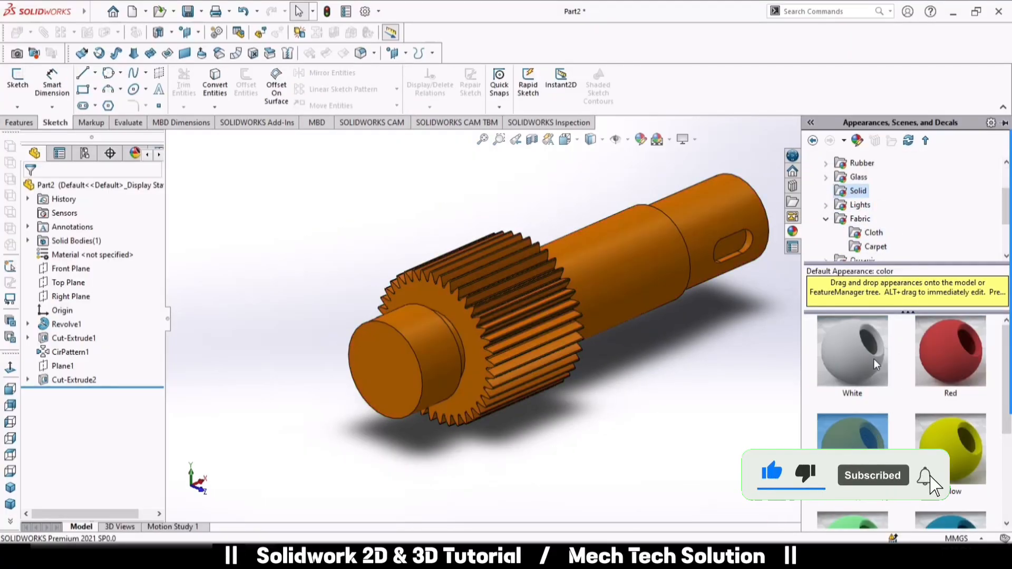
mouse_move(672, 373)
middle_mouse_down()
mouse_move(666, 389)
mouse_move(675, 389)
middle_mouse_up()
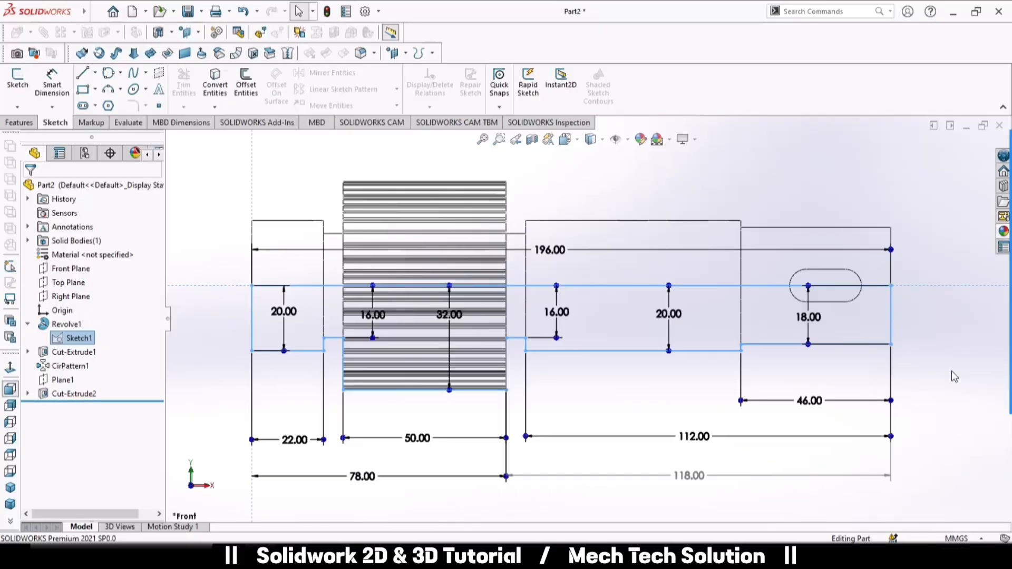